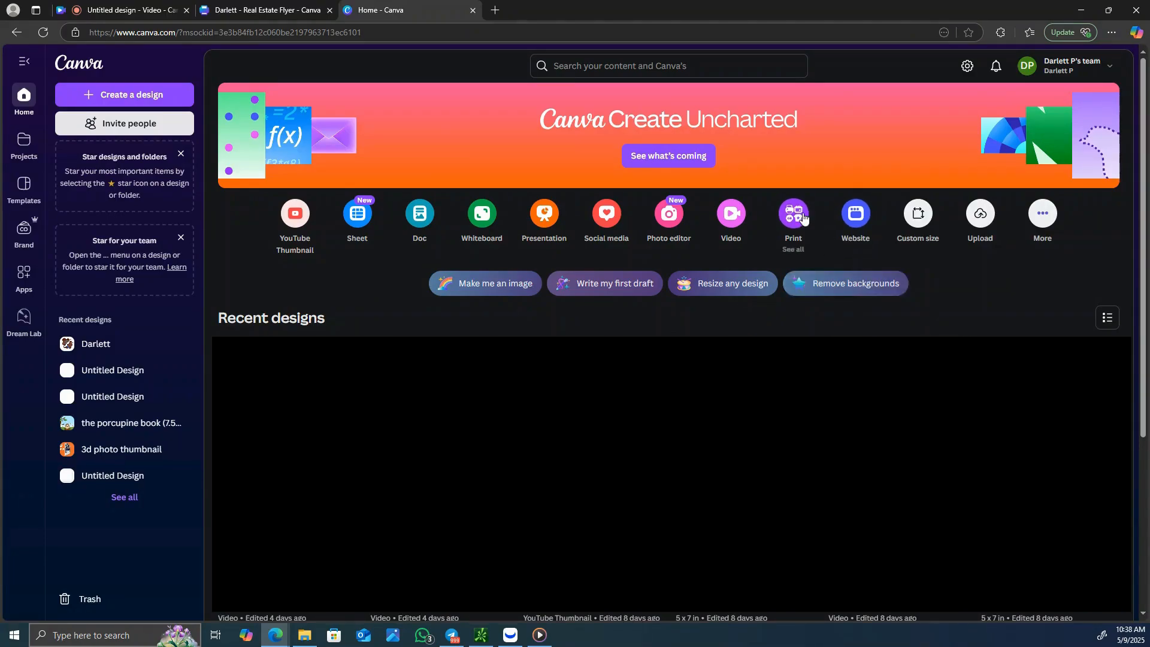
- Create a blank Flyer (Portrait) design from the print products
left_click(794, 214)
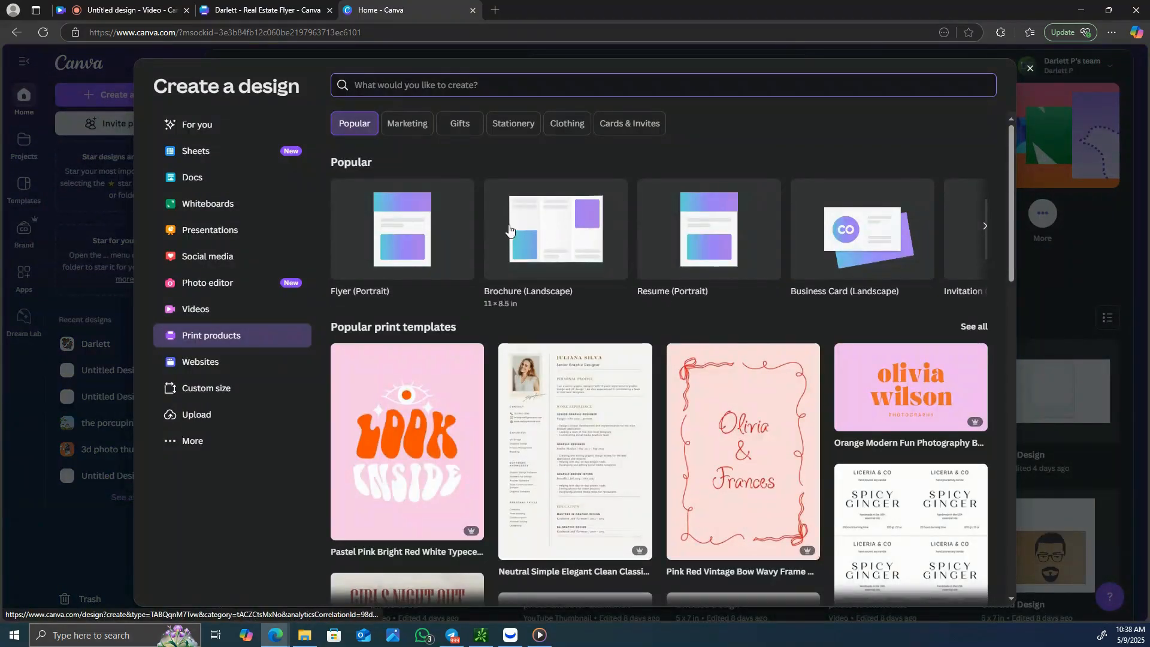
left_click(422, 225)
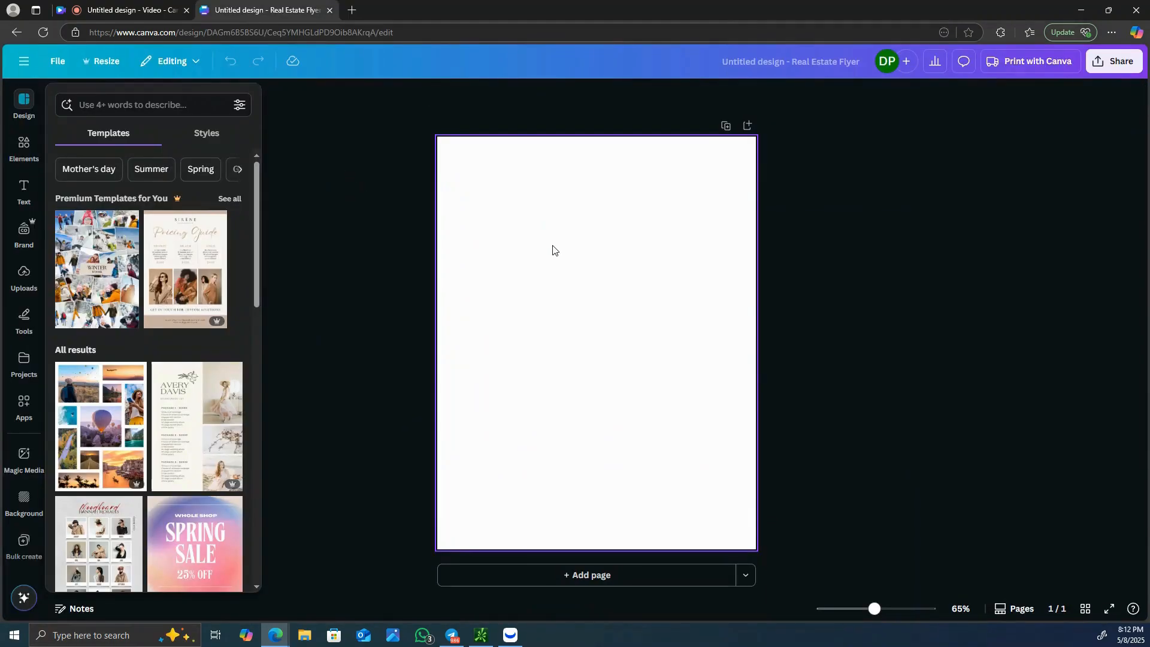
- Set the page background to a custom solid mustard yellow
left_click(553, 250)
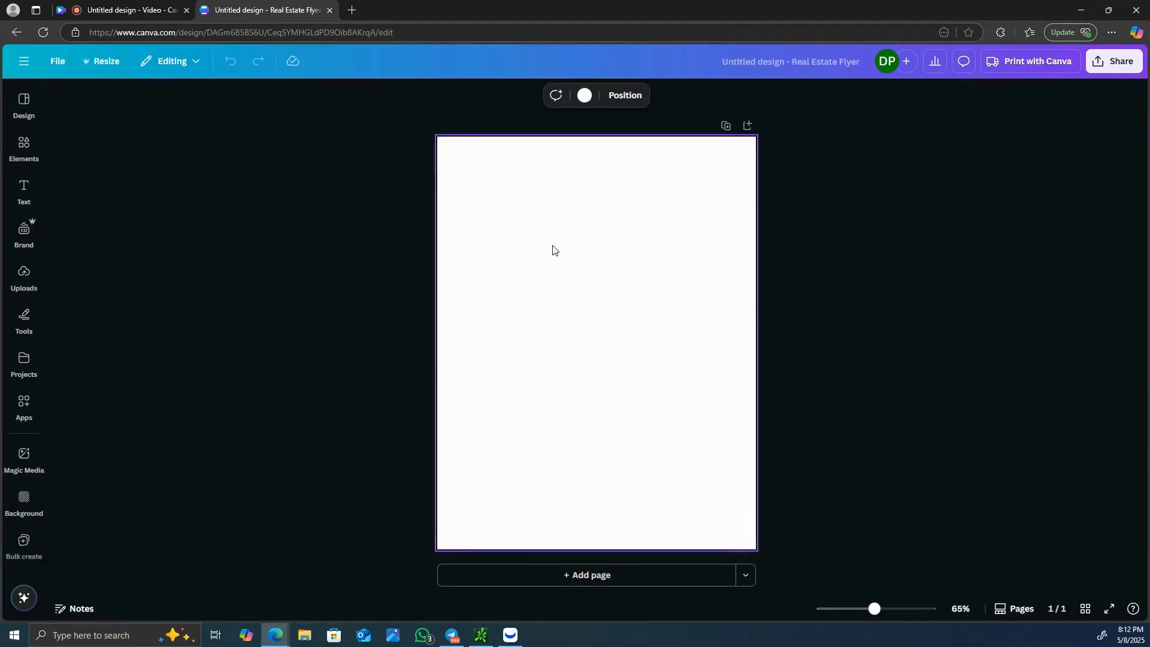
left_click(584, 95)
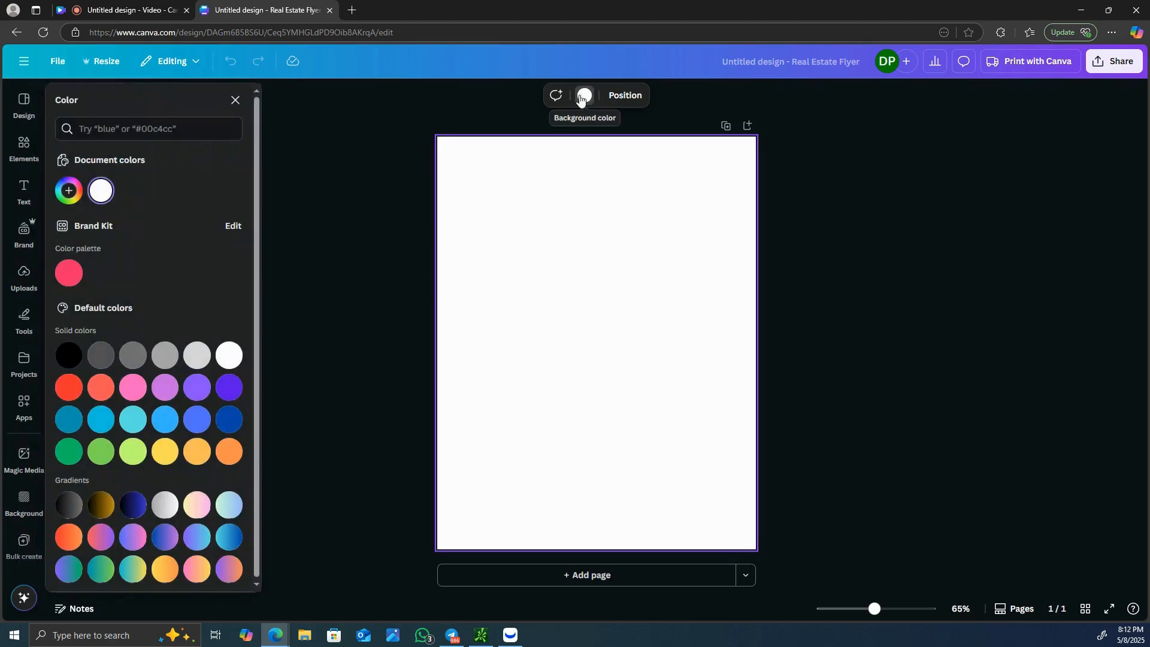
left_click(71, 194)
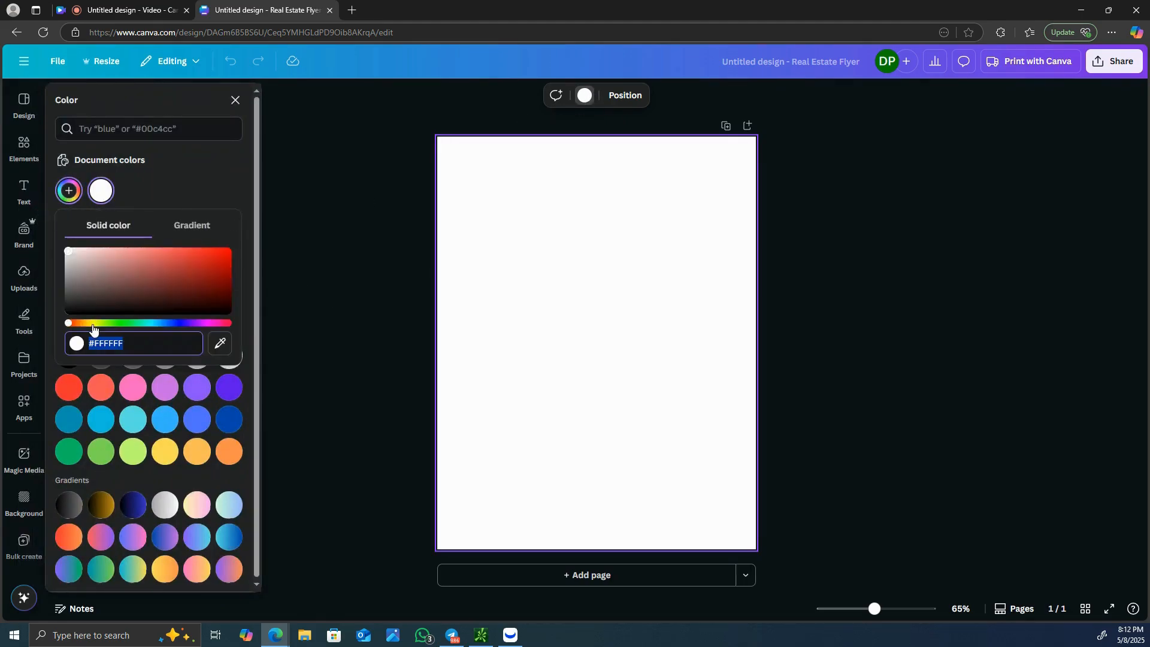
left_click(93, 324)
left_click(223, 260)
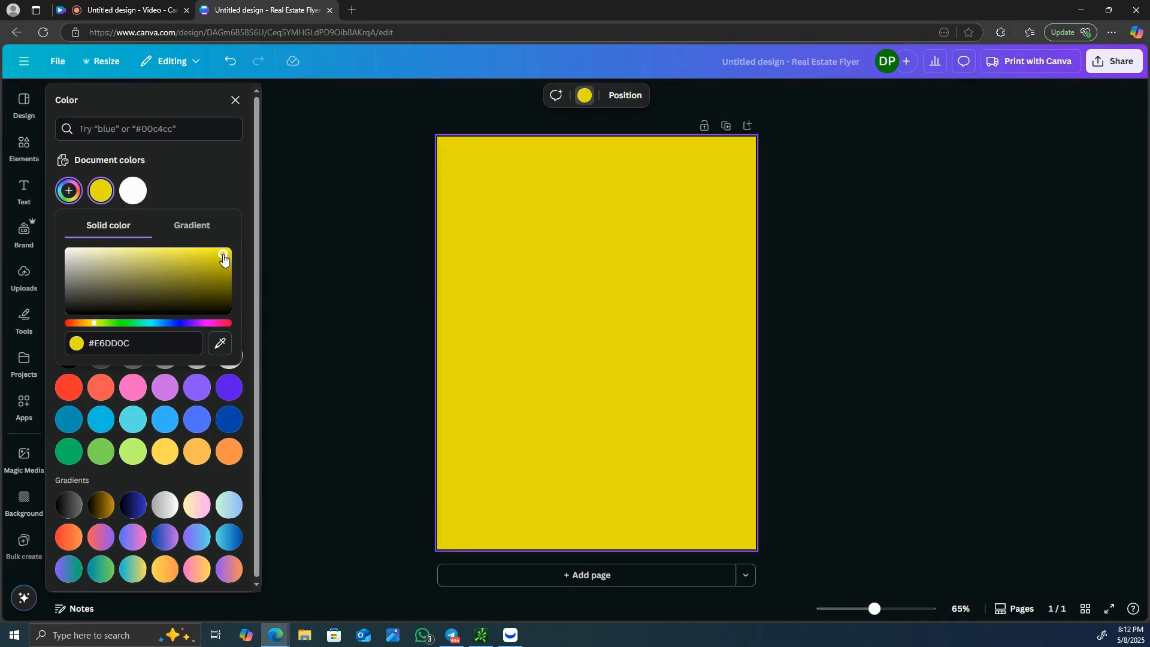
left_click(204, 256)
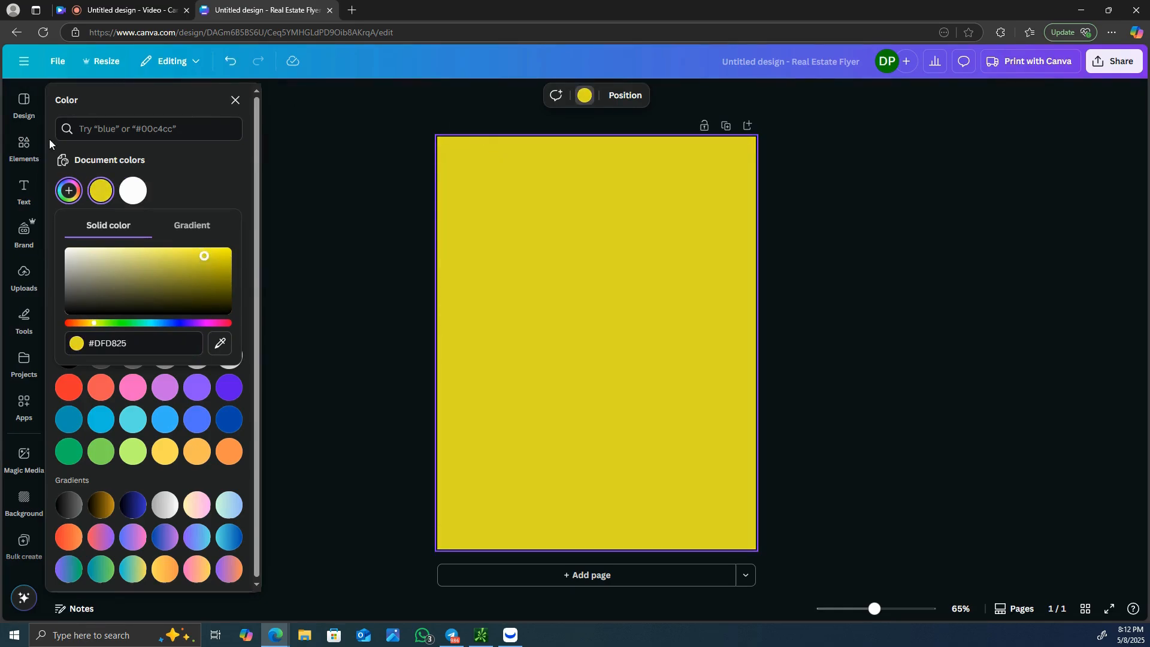
- Search the elements for "blob", add the irregular orange-red blob graphic, and place it slightly below and right of the page centre
left_click(21, 154)
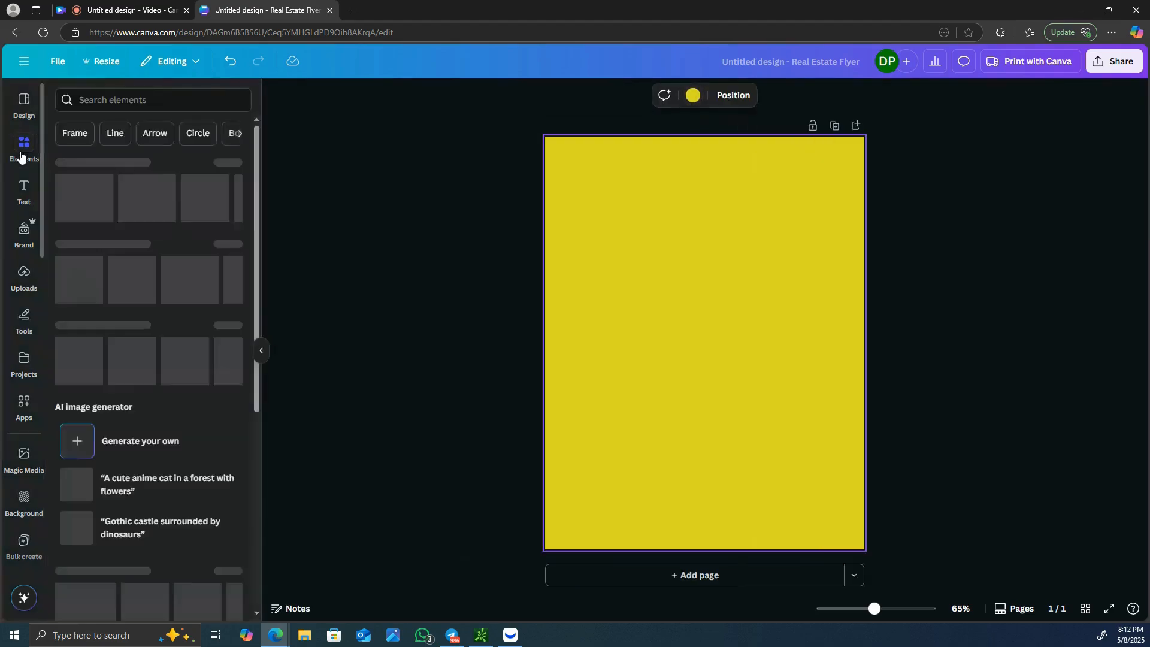
left_click(124, 103)
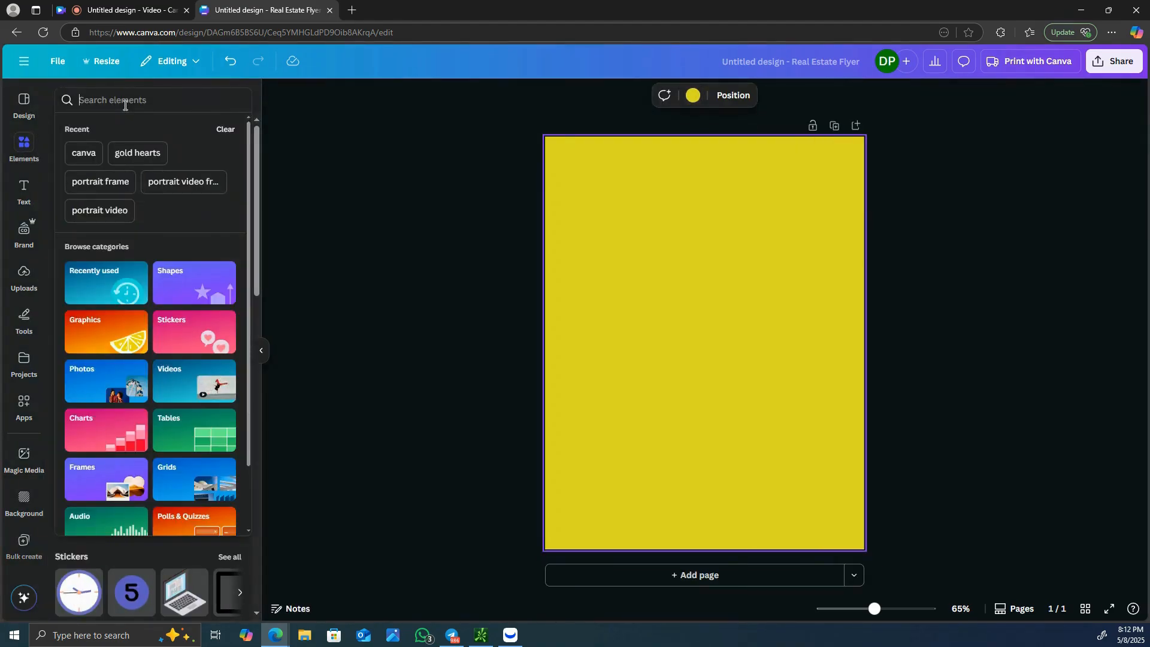
type("blob")
key("Return")
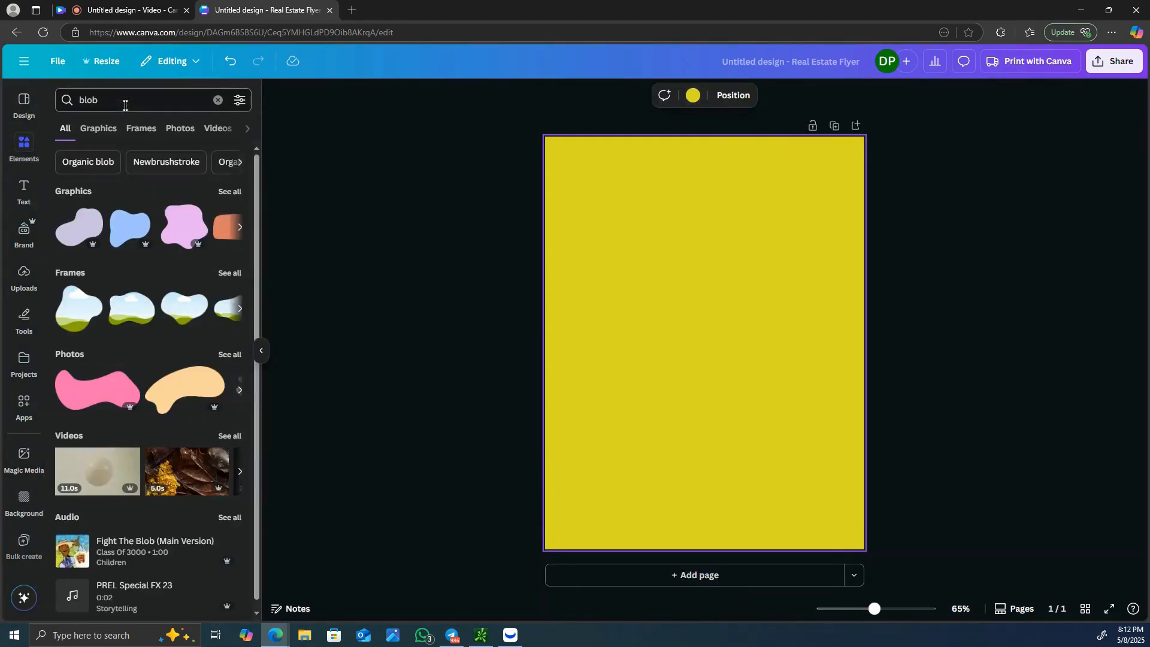
left_click(106, 130)
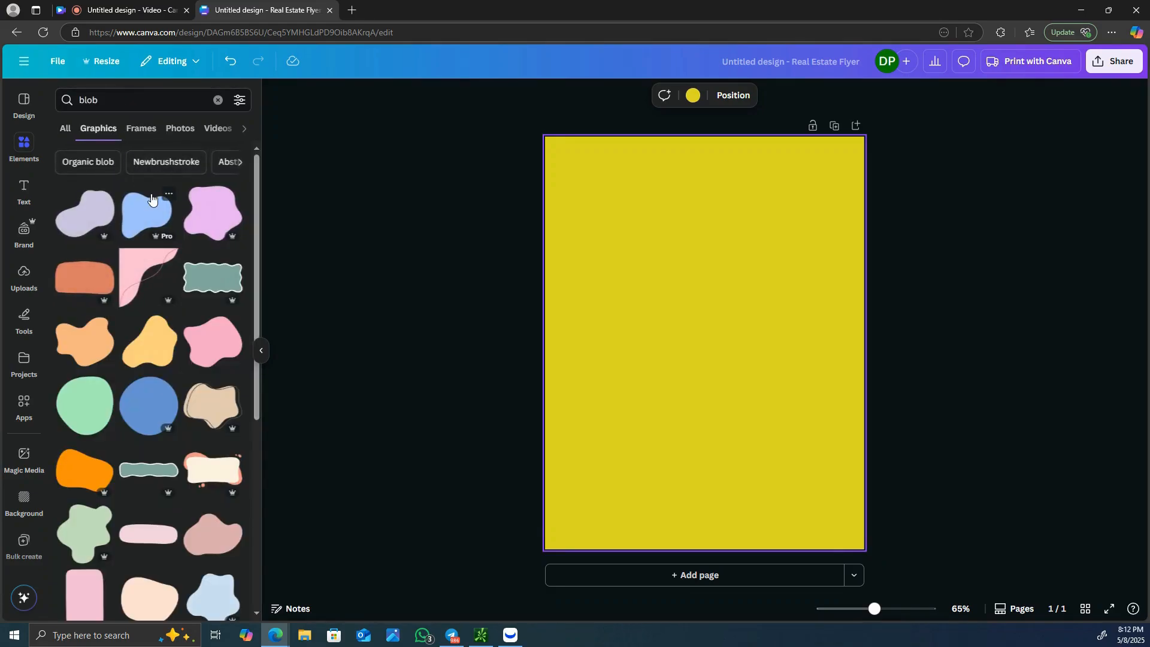
scroll(155, 222, "down", 7)
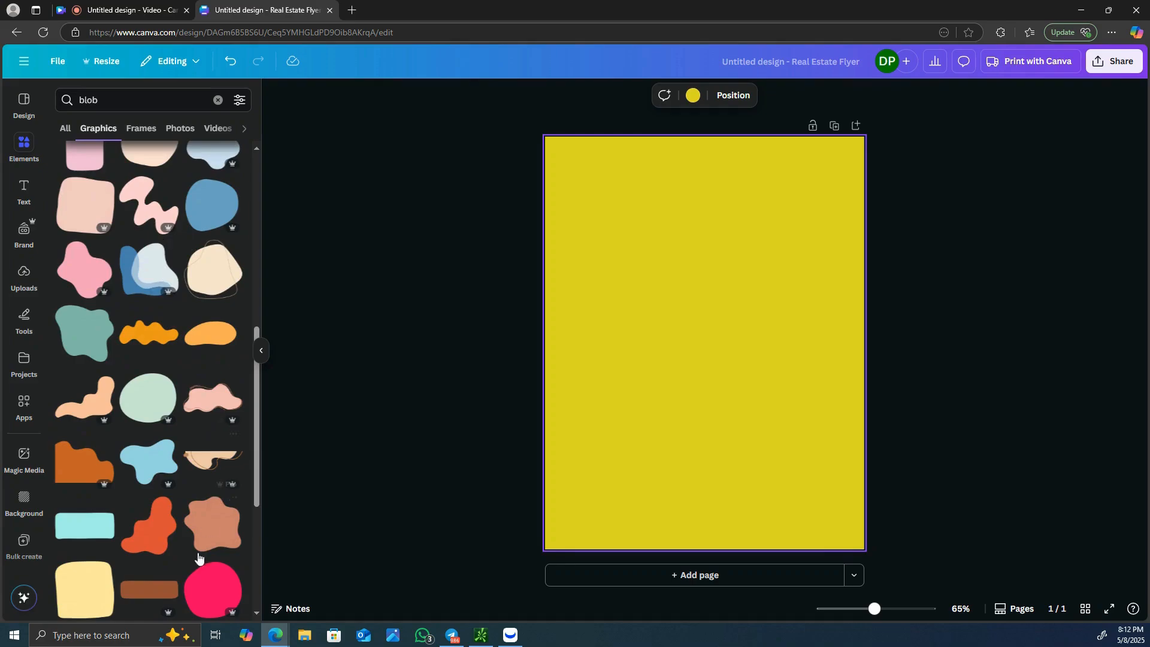
left_click(155, 523)
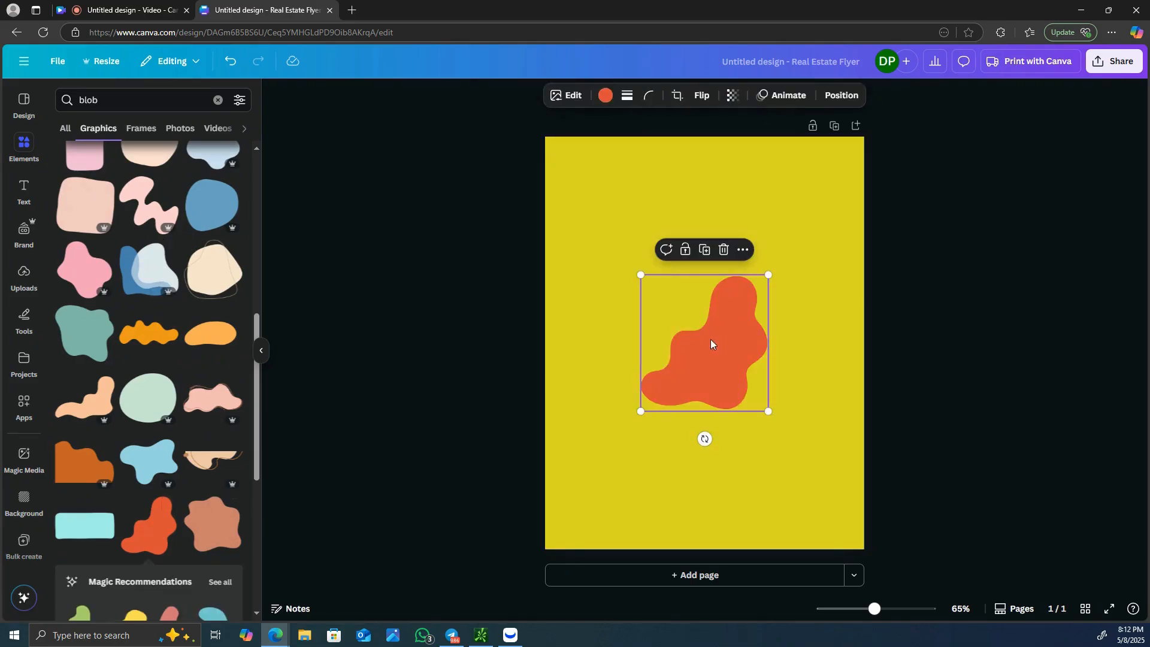
left_click_drag(710, 343, 728, 362)
- Add the green blob from the magic recommendations and place it above and to the left of the orange-red blob
scroll(213, 349, "down", 3)
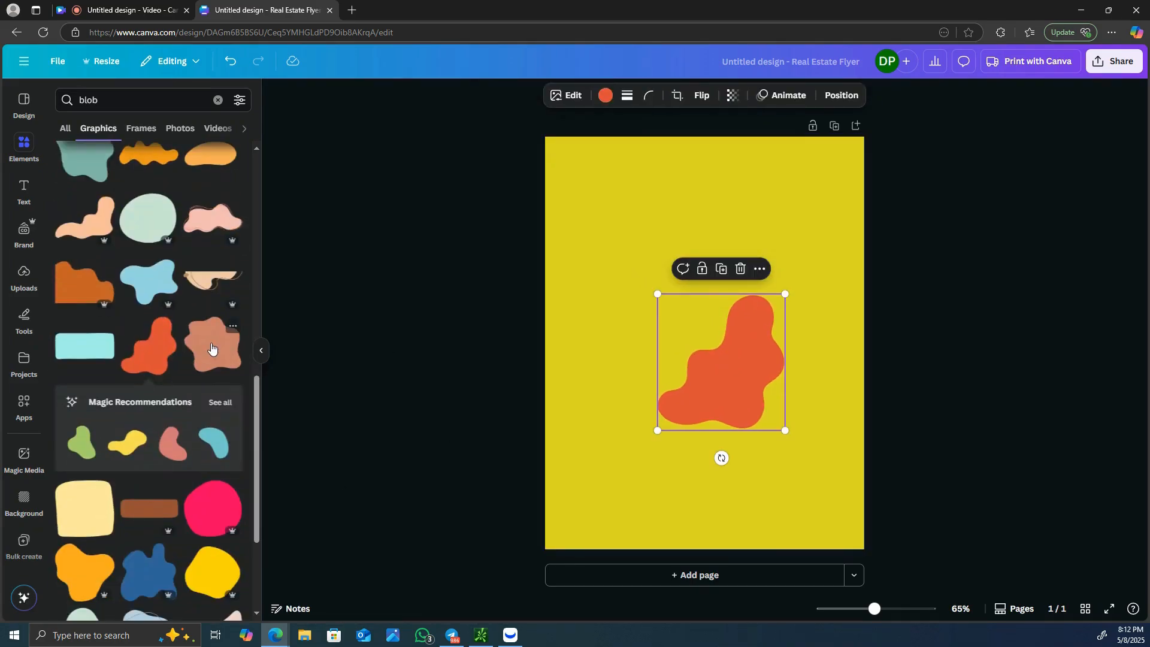
scroll(213, 348, "down", 2)
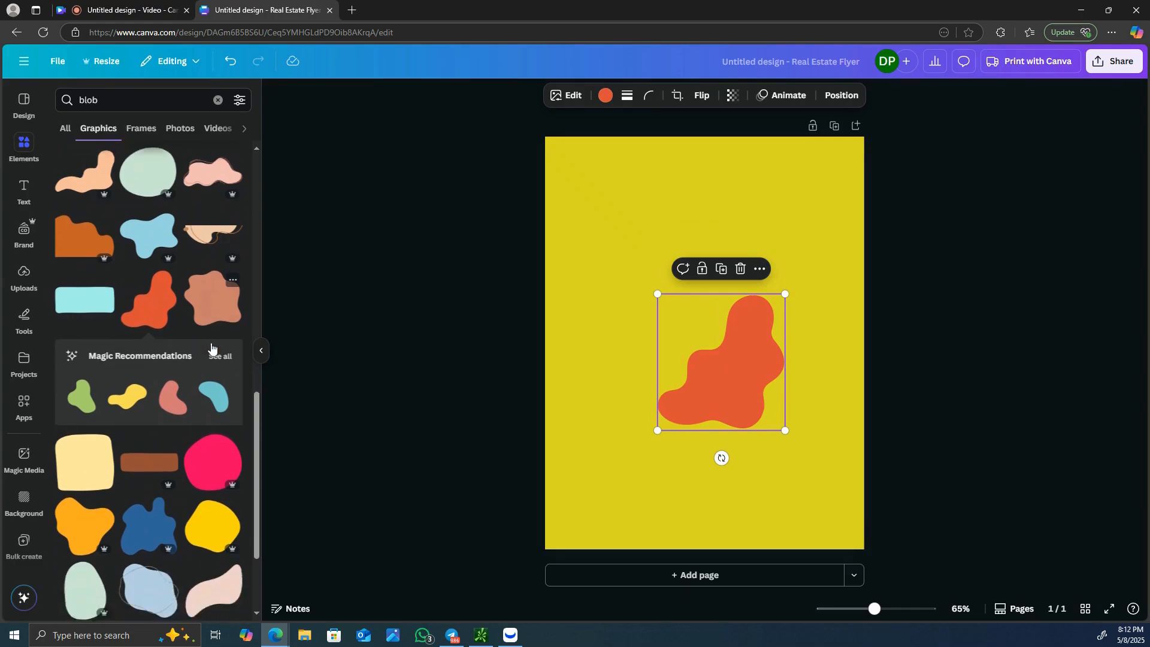
left_click(85, 326)
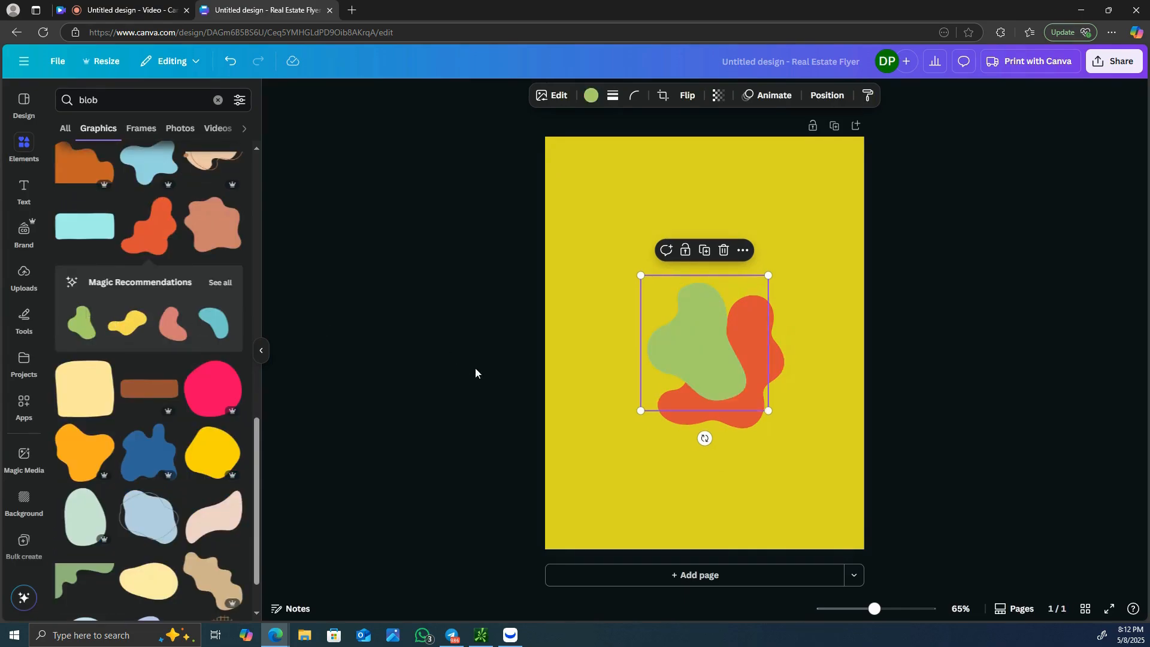
left_click_drag(645, 359, 609, 305)
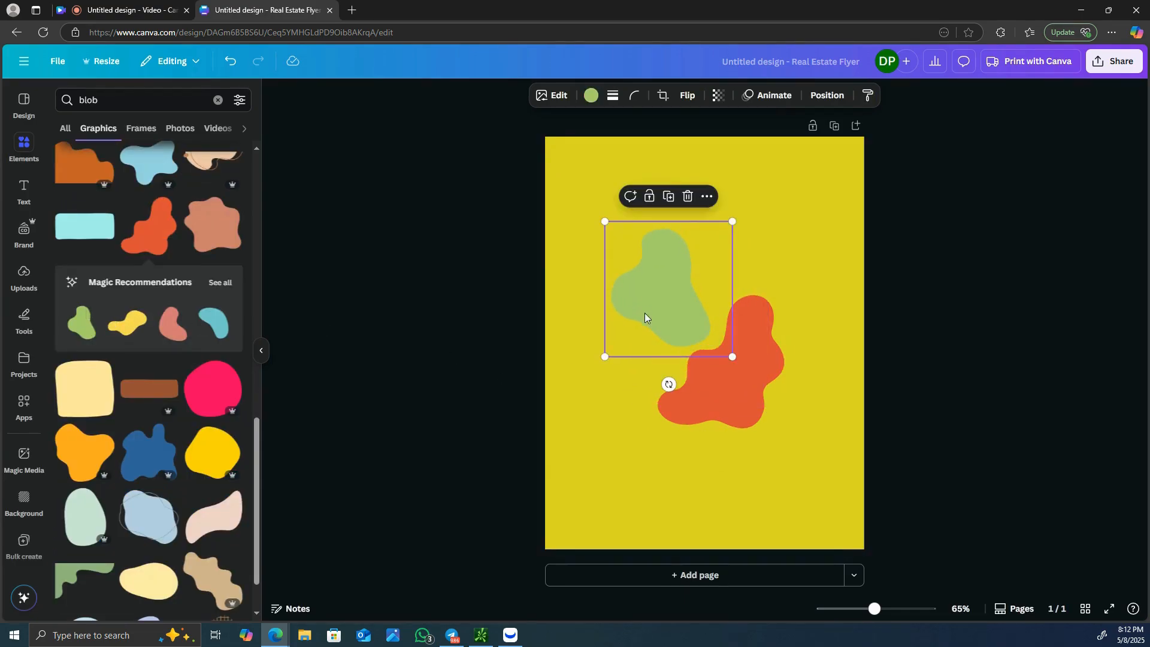
- Rotate the green blob clockwise and enlarge it slightly, keeping it on the upper-left side of the orange-red blob
left_click_drag(668, 384, 557, 360)
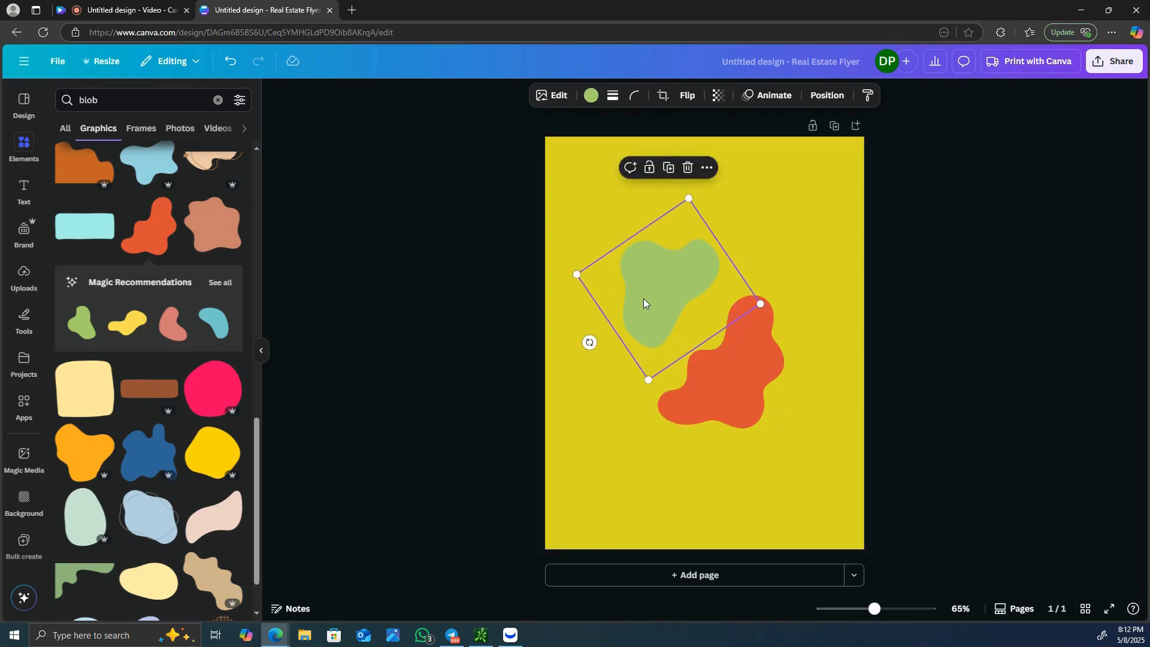
left_click_drag(644, 303, 627, 314)
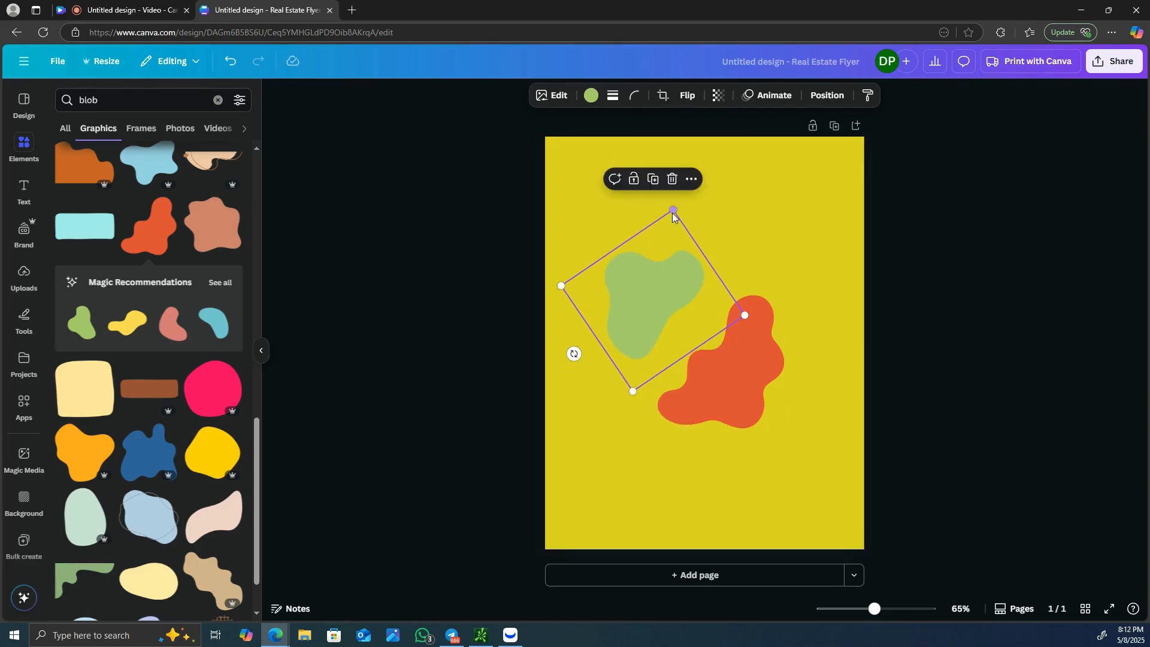
left_click_drag(675, 208, 680, 185)
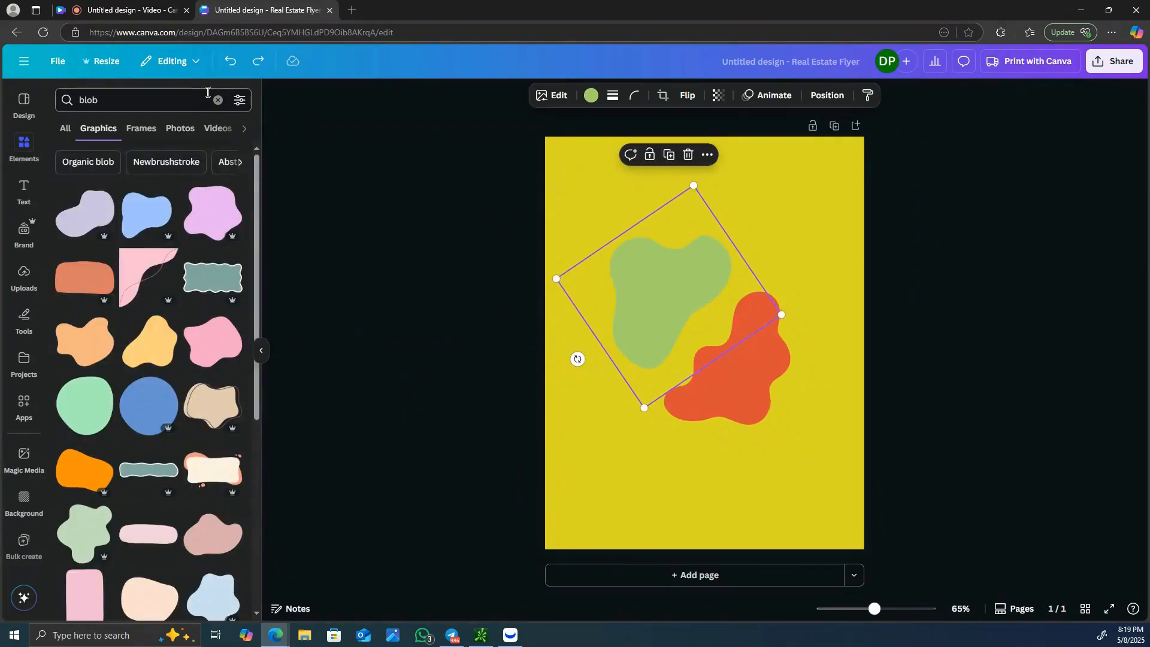
- Add a square shape and place it below the orange-red blob near the page's lower edge
left_click(219, 101)
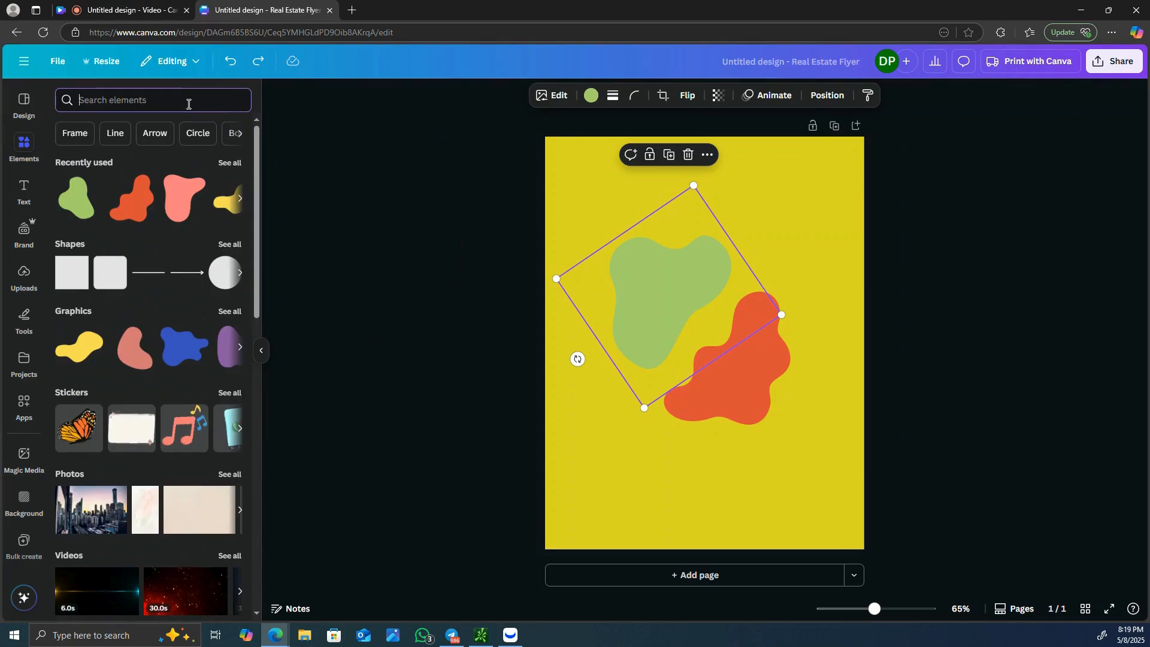
type("re")
left_click(141, 154)
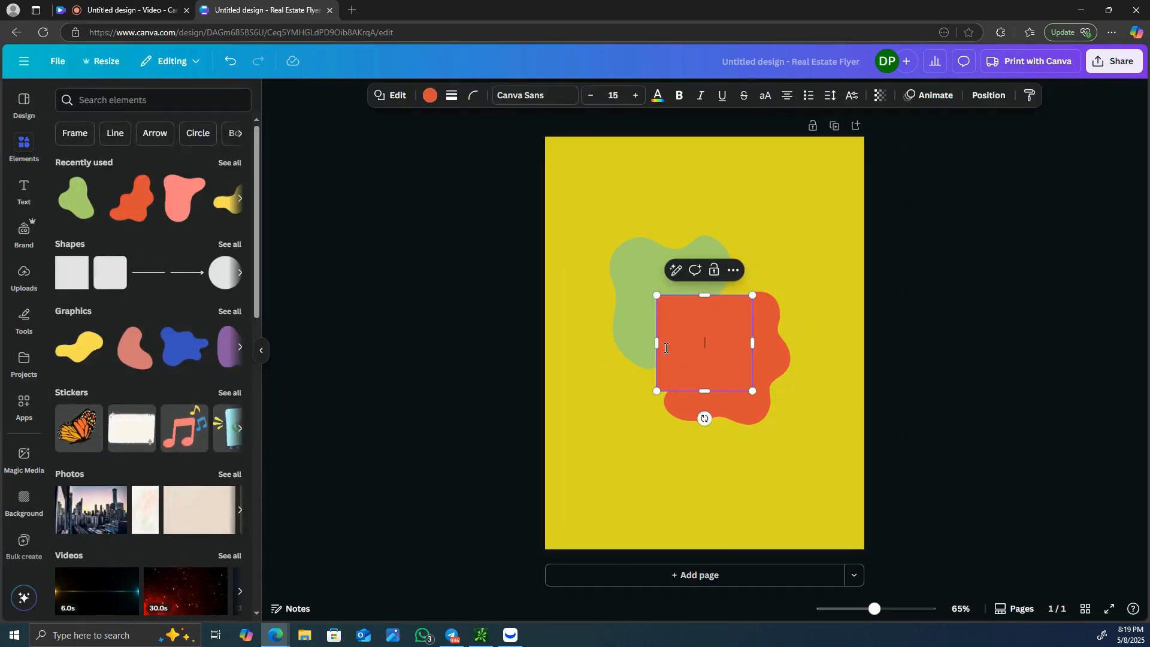
left_click_drag(724, 334, 749, 475)
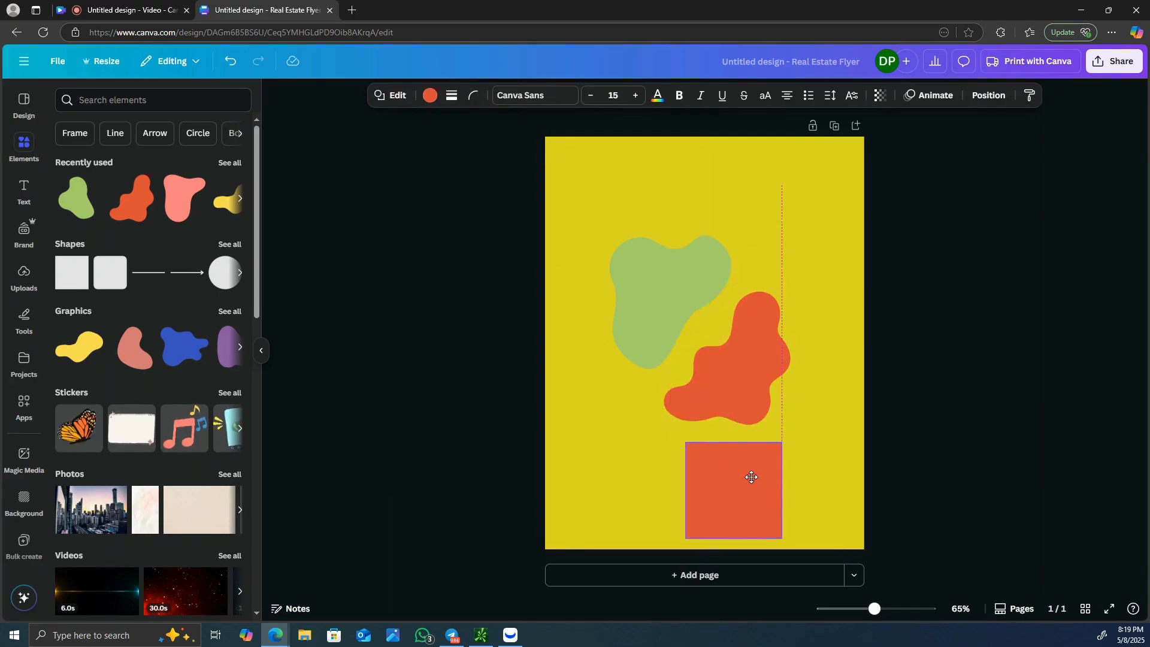
- Recolor the green blob with the same yellow as the page background
left_click(673, 309)
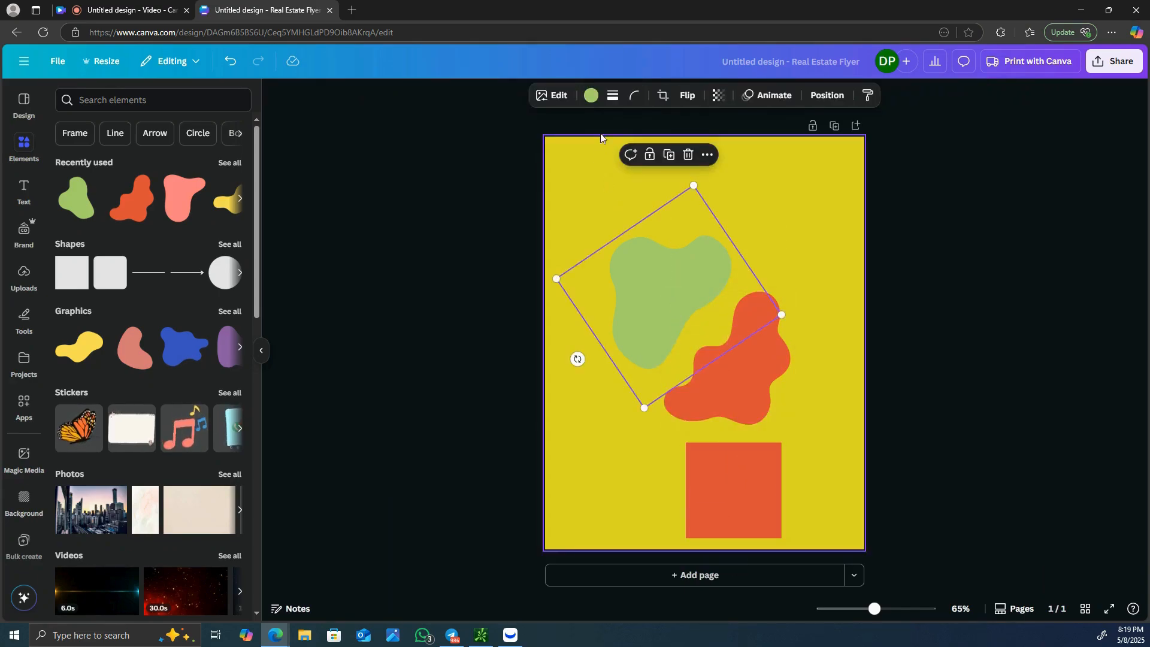
left_click(591, 95)
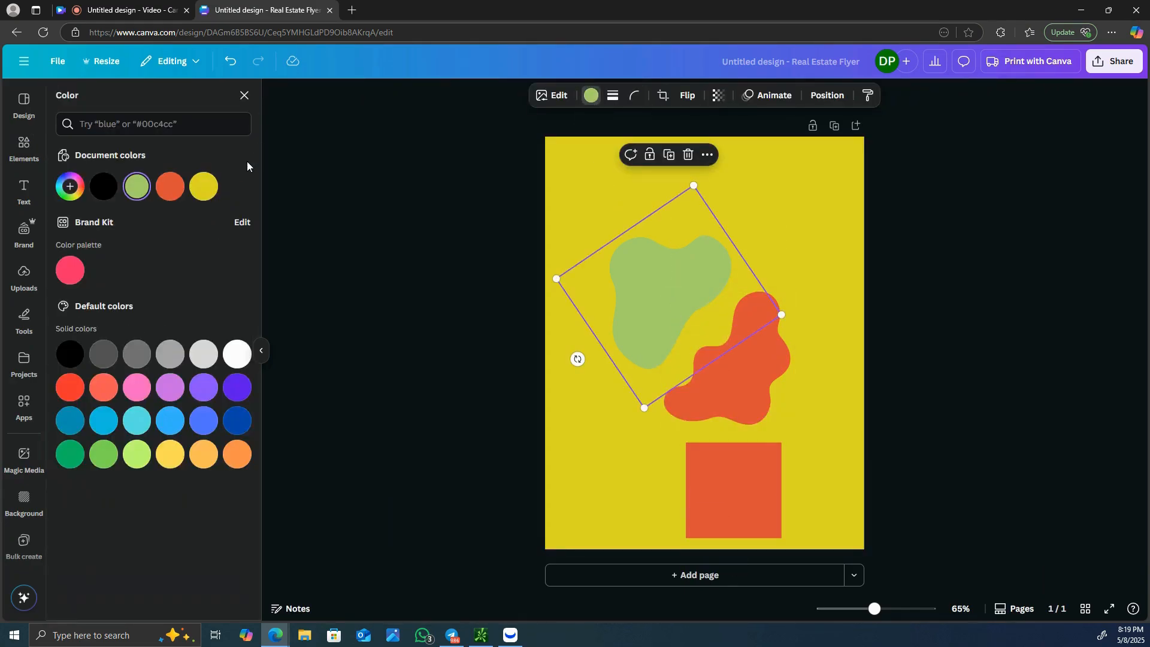
left_click(195, 186)
- Recolor the orange-red blob with the background's yellow as well
left_click(752, 387)
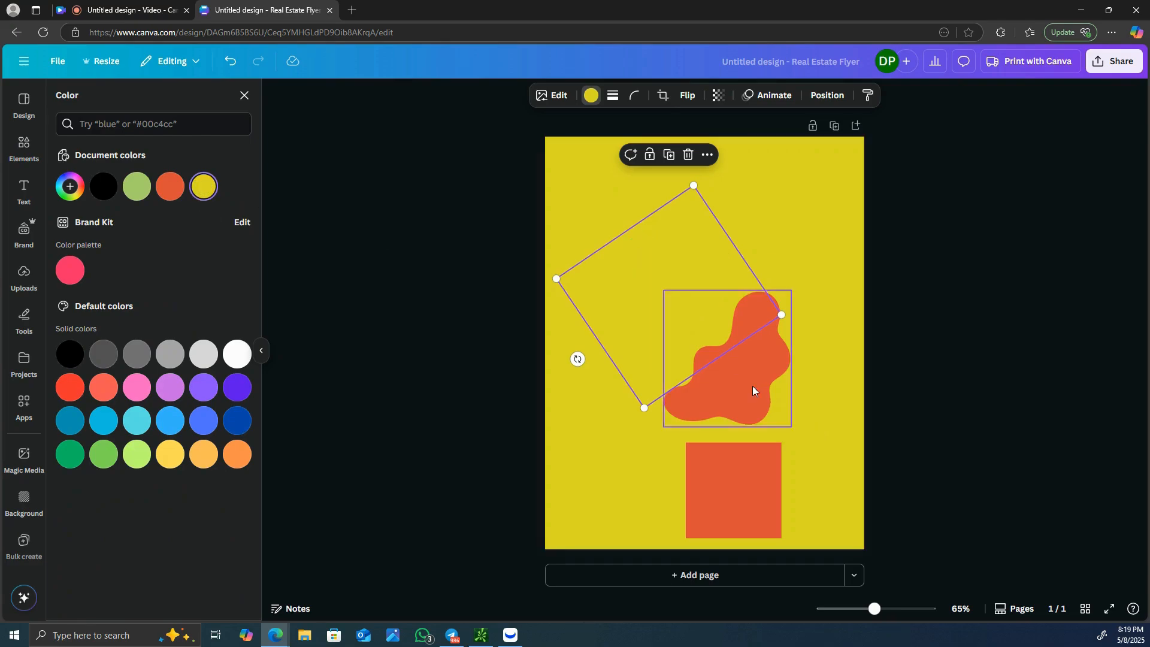
left_click(590, 95)
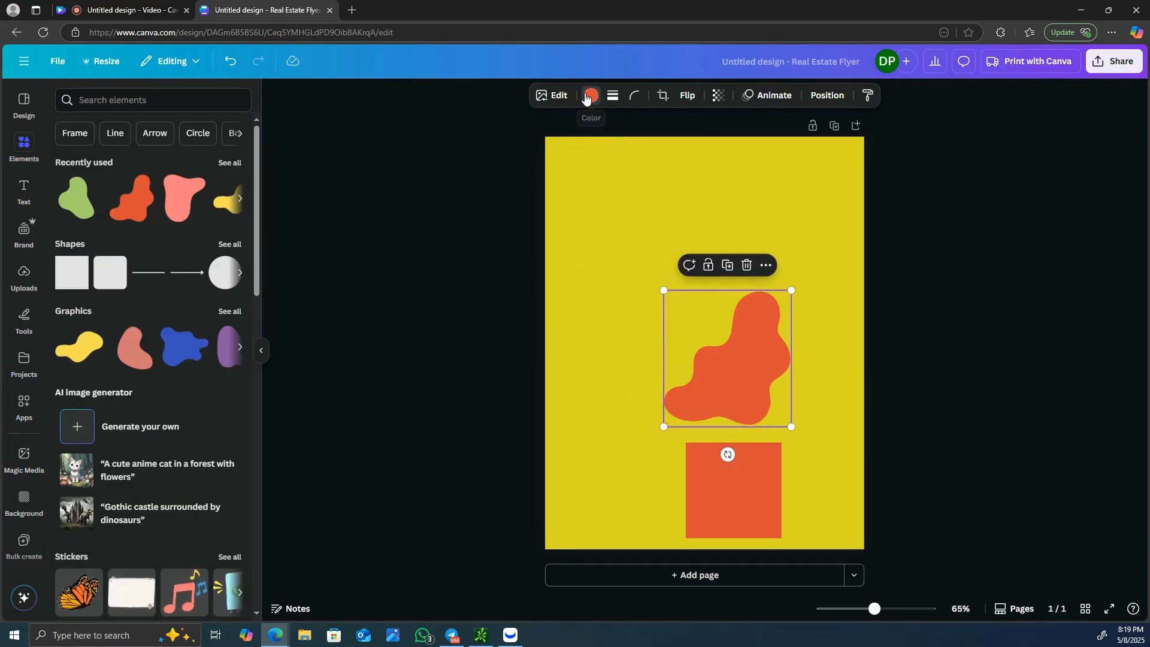
left_click(590, 95)
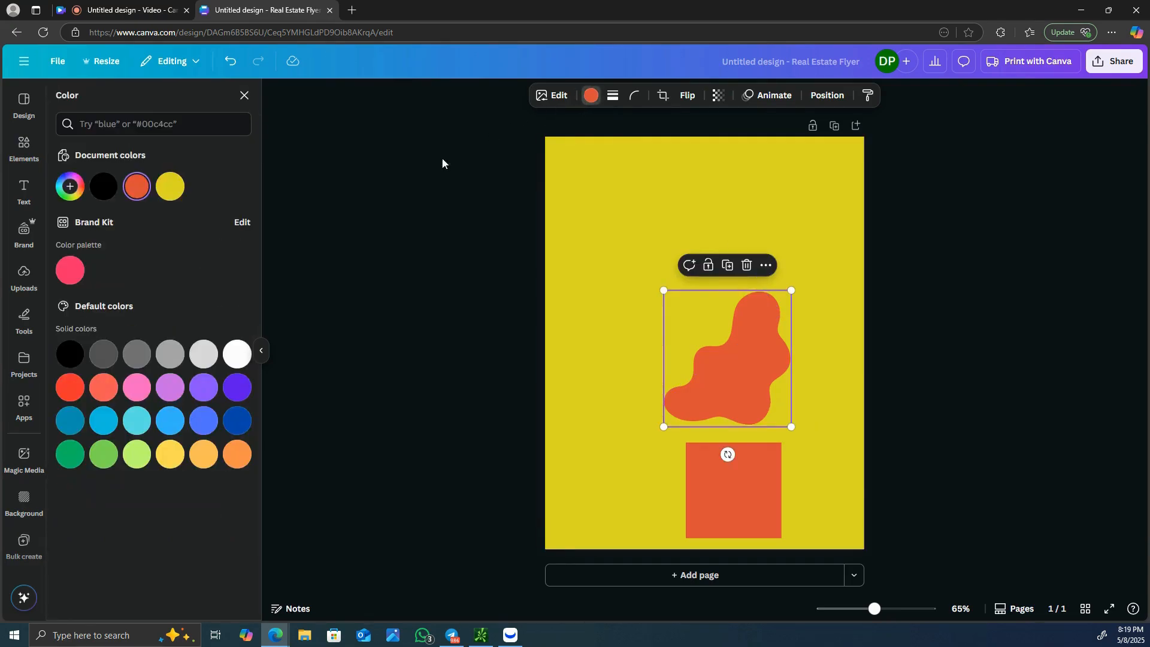
left_click(176, 191)
- Move the square up over the lower blob and recolor it white
left_click_drag(745, 489, 733, 375)
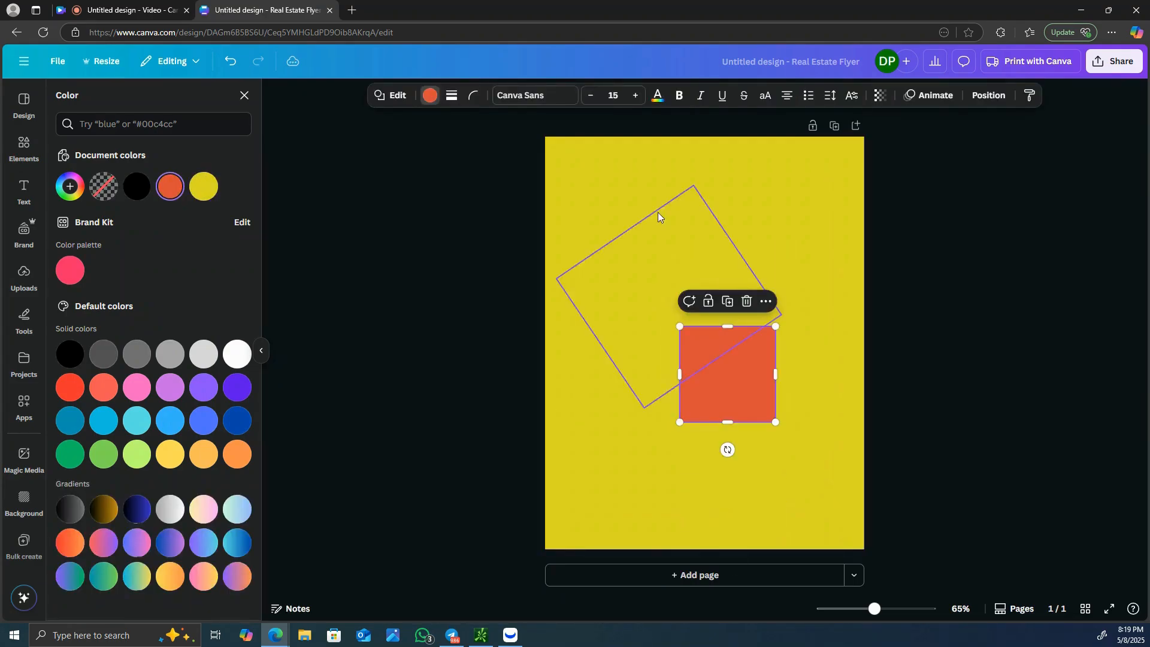
left_click(425, 96)
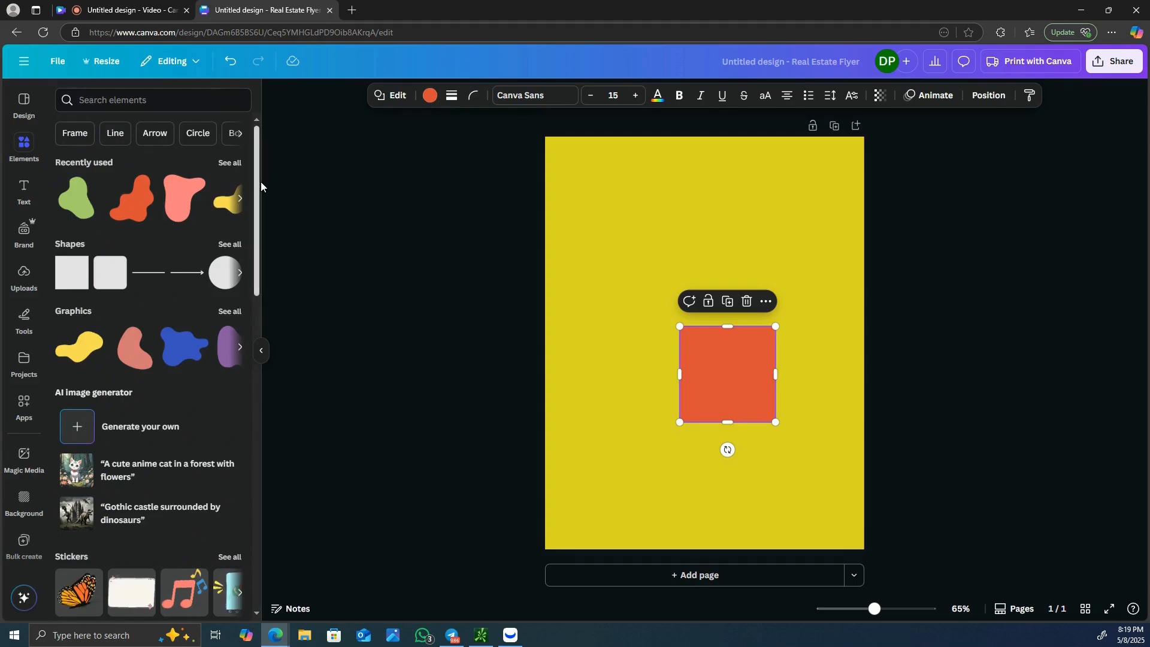
left_click(430, 97)
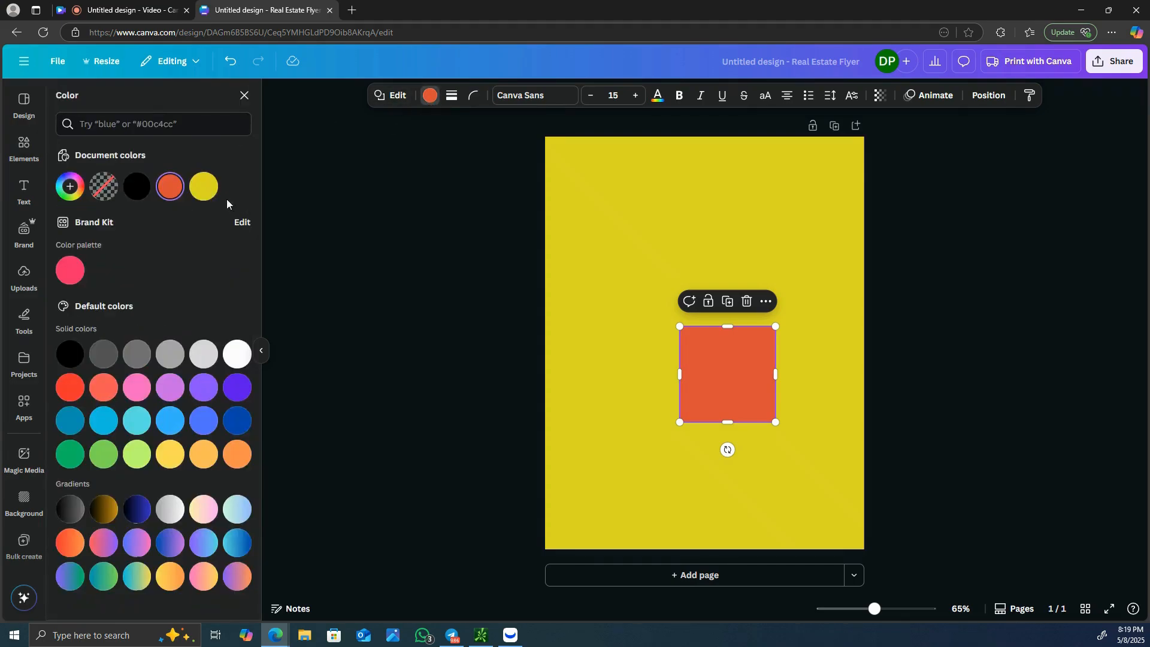
left_click(236, 355)
- Shift the white square slightly up and left, and stretch it vertically into a tall rectangle about 2.5 in wide
mouse_move(697, 360)
left_mouse_down()
mouse_move(708, 362)
mouse_move(695, 357)
left_mouse_up()
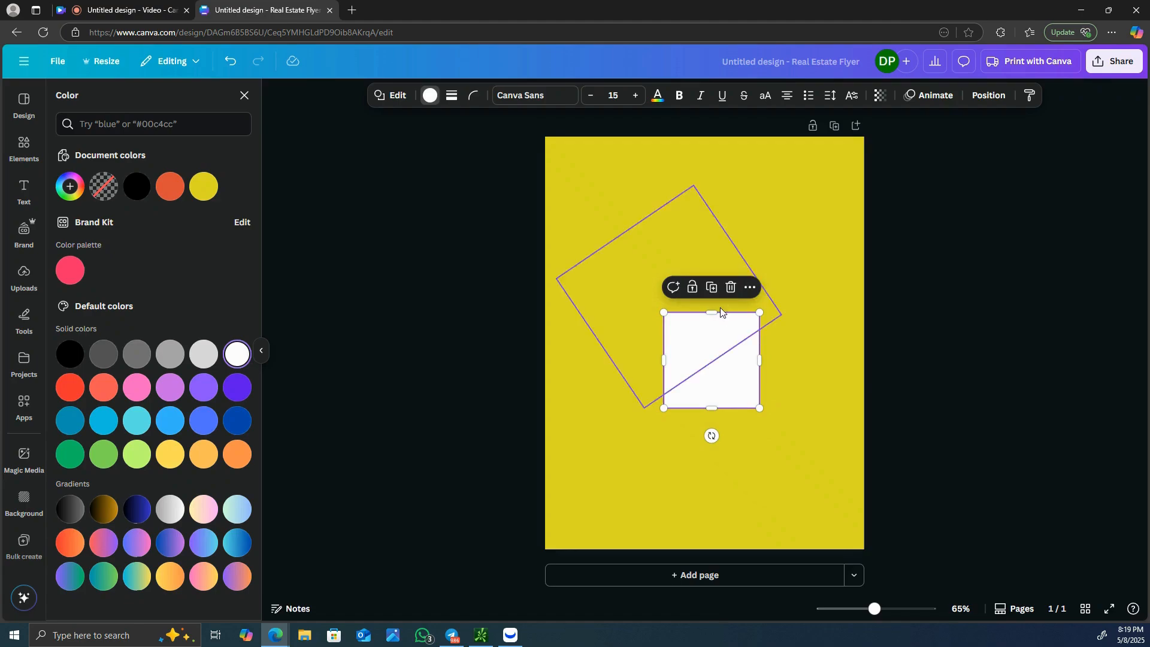
left_click_drag(711, 312, 711, 211)
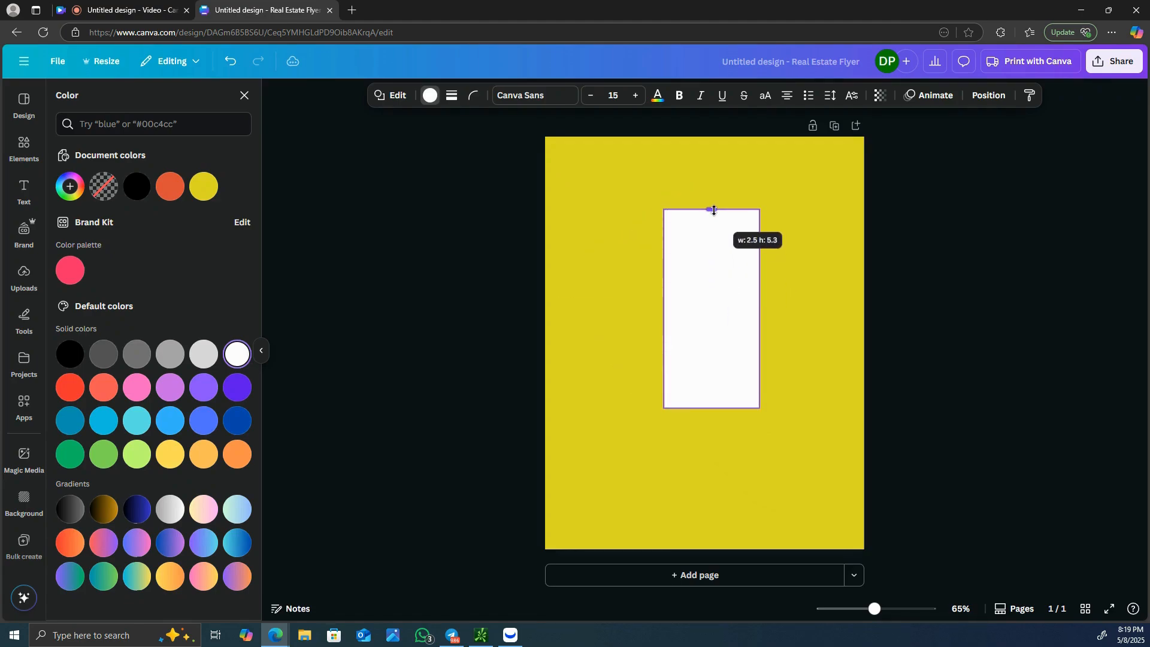
- Send the white rectangle one layer backward, behind the upper yellow blob
right_click(700, 267)
mouse_move(840, 424)
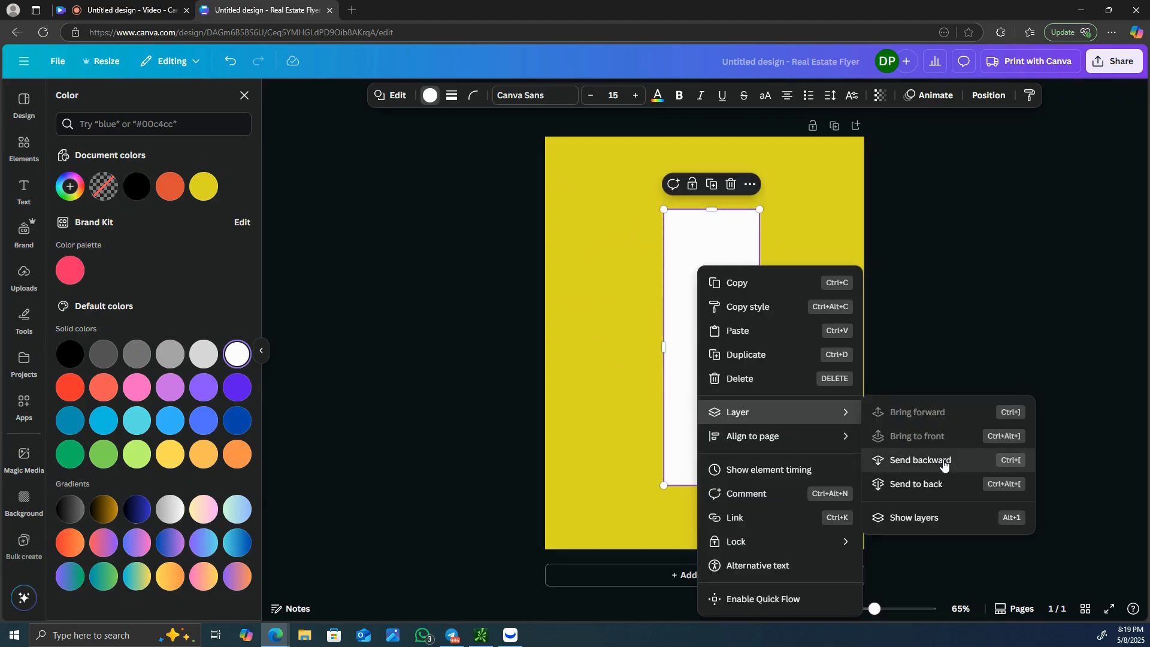
left_click(943, 460)
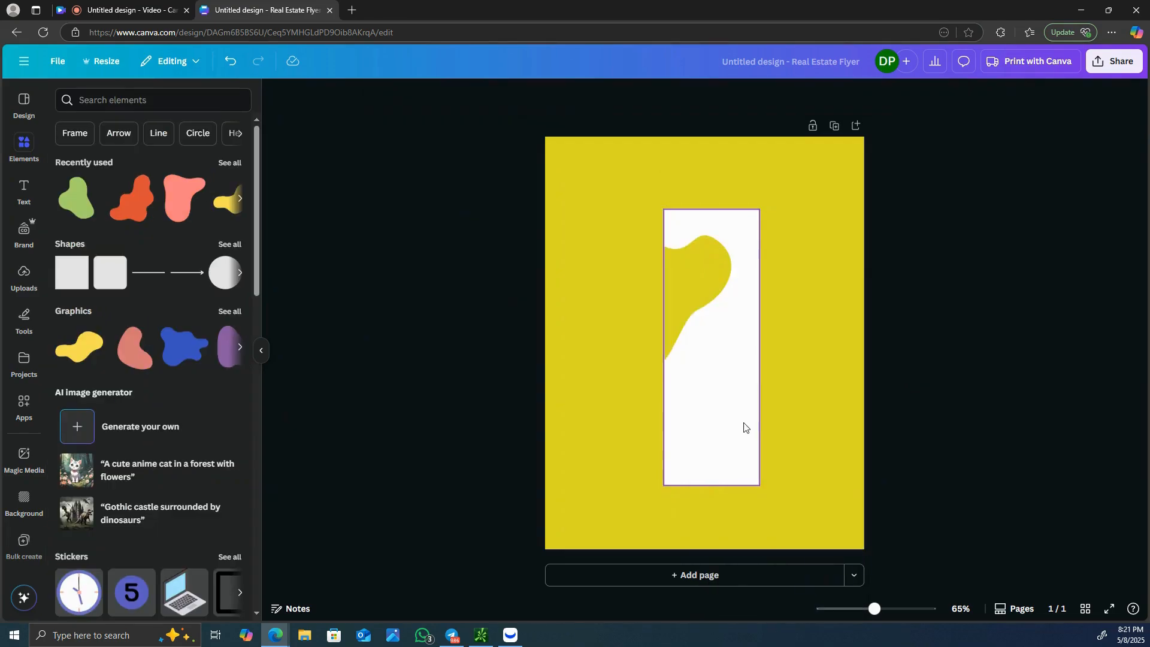
- Send the white rectangle behind the lower yellow blob too, and widen it on both sides until it surrounds both blobs
left_click(742, 421)
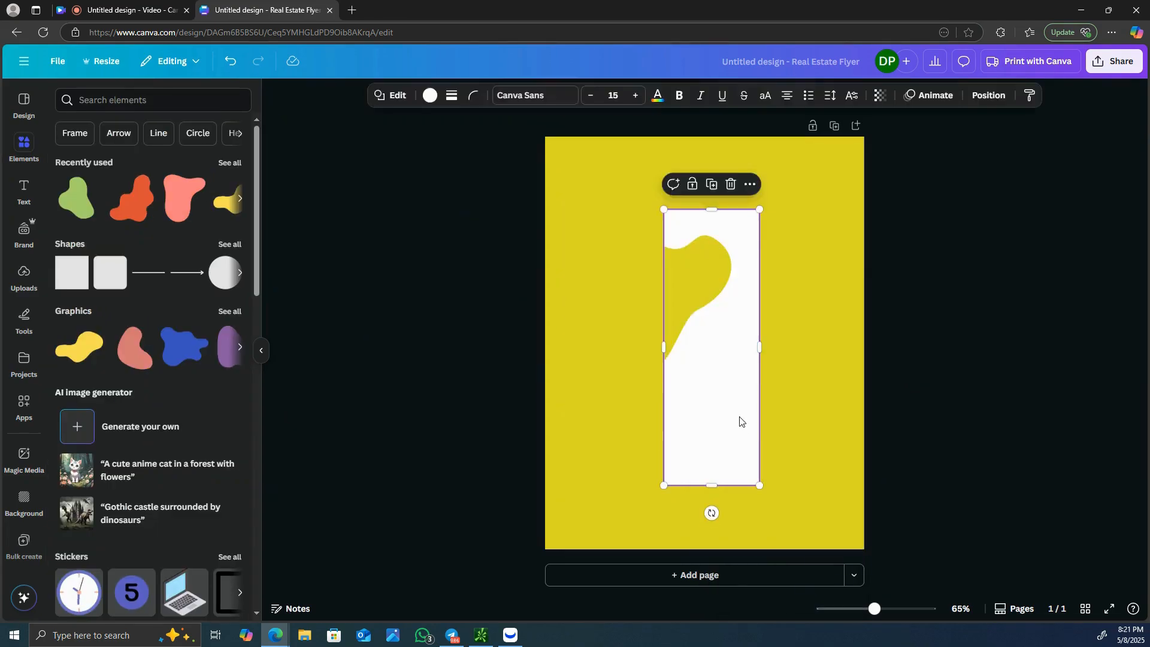
right_click(713, 409)
mouse_move(743, 415)
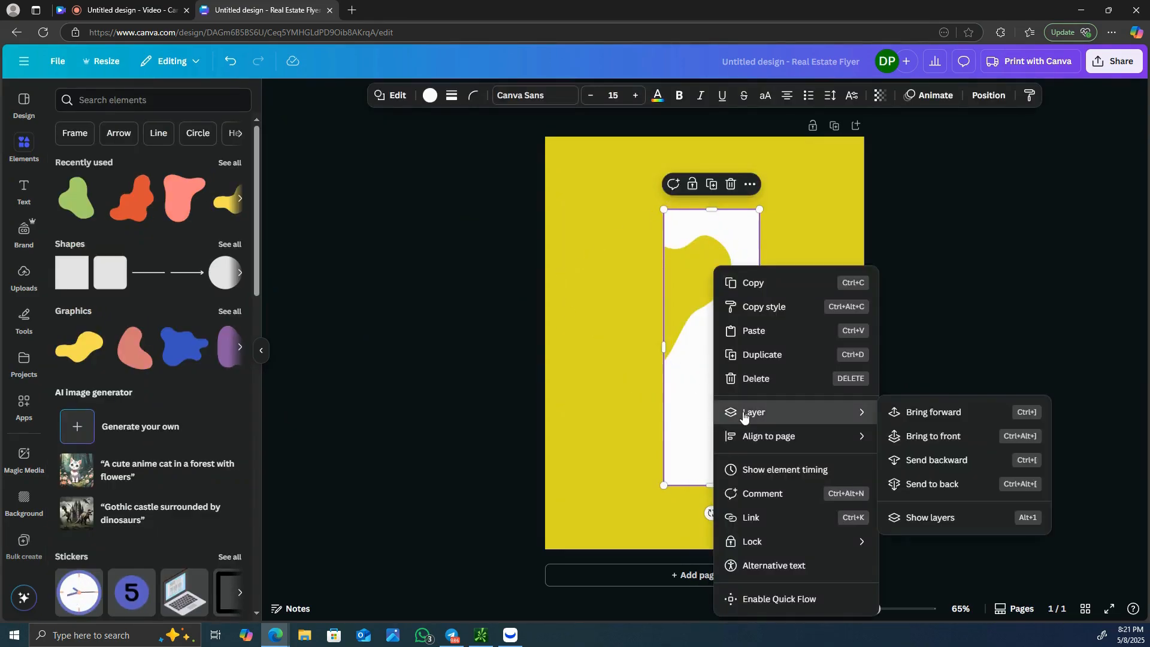
left_click(953, 456)
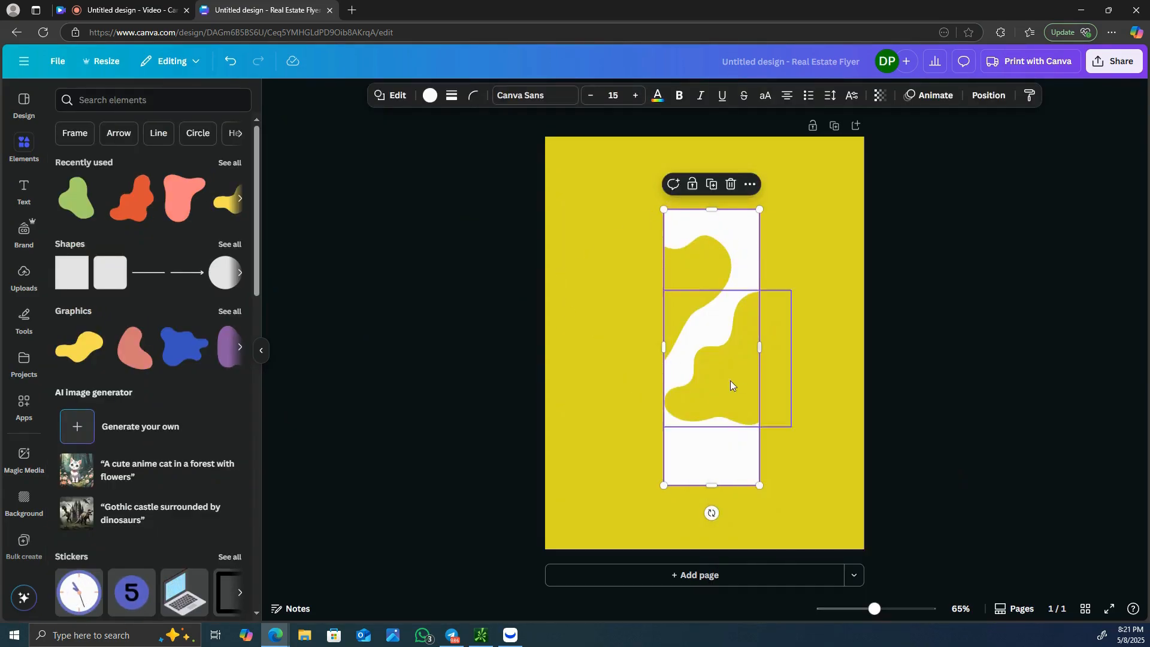
left_click_drag(663, 347, 585, 349)
left_click_drag(759, 346, 810, 361)
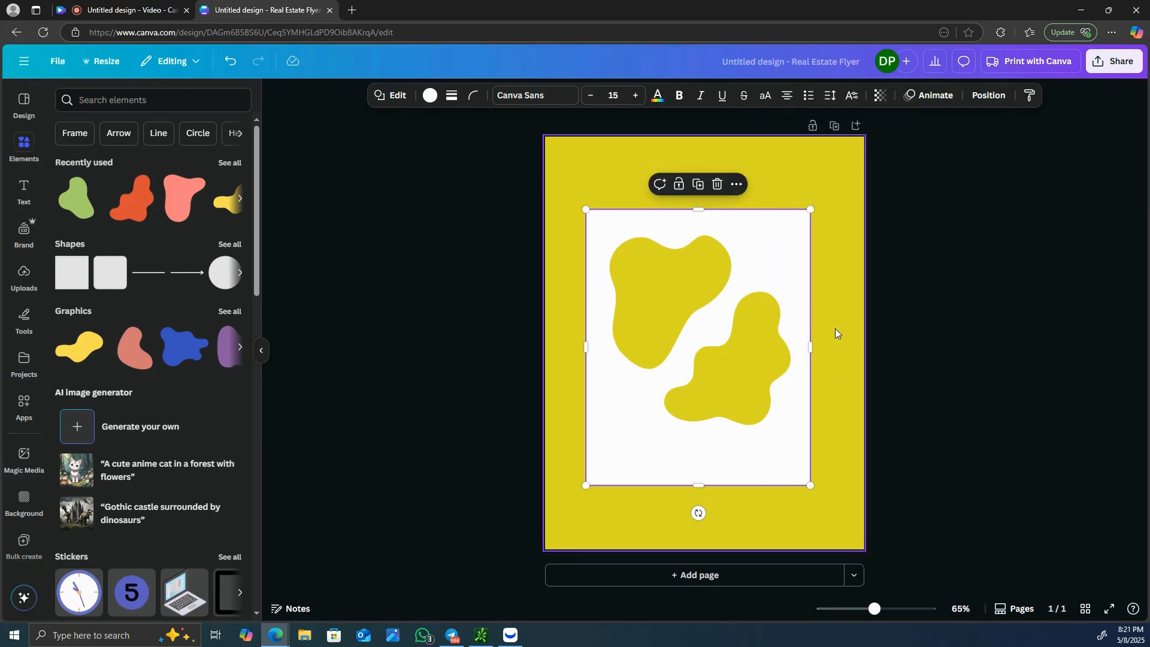
- Group the white rectangle with both blobs, enlarge the group proportionally, and position it around the middle of the page
left_click_drag(555, 160, 838, 512)
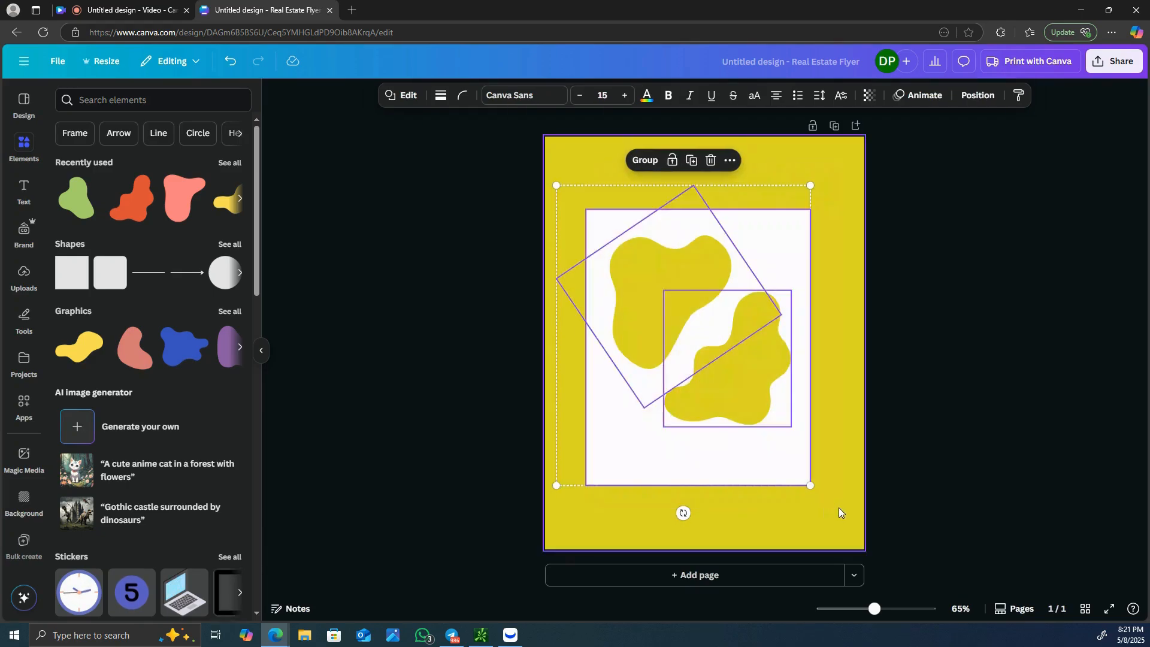
left_click(644, 160)
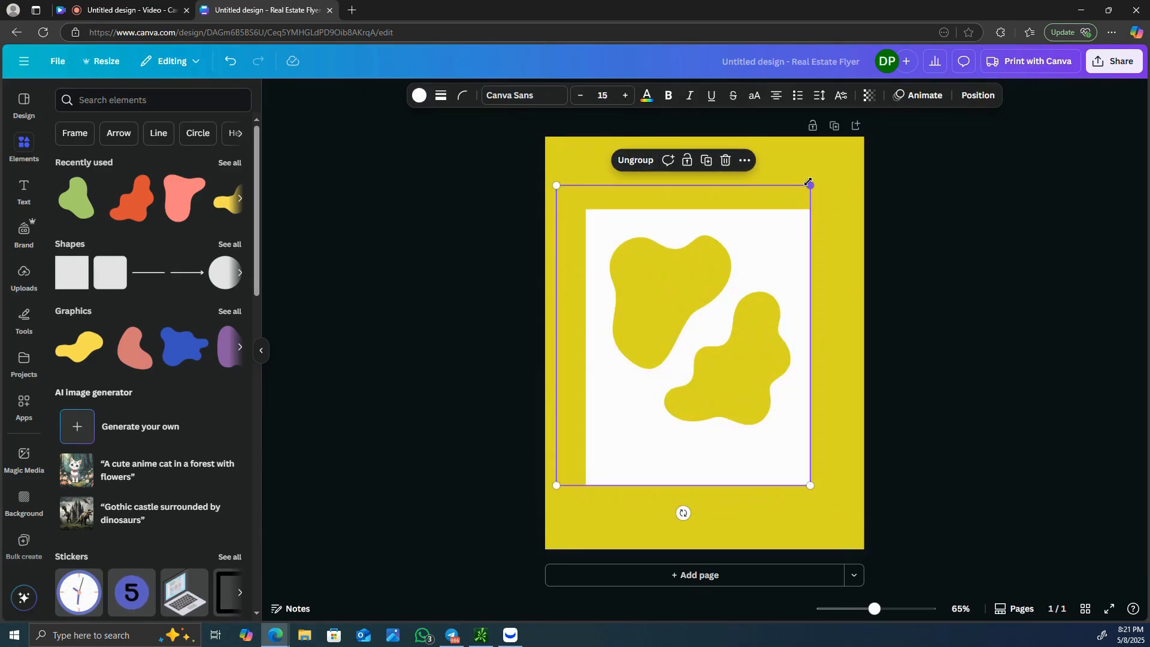
left_click_drag(808, 186, 849, 144)
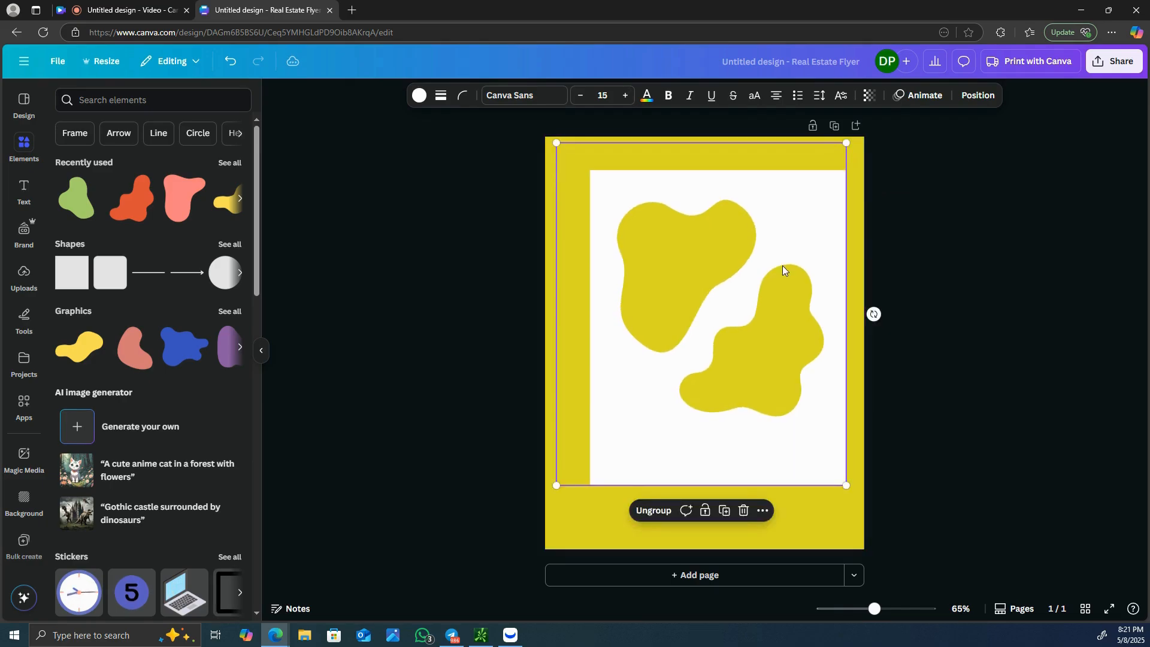
mouse_move(785, 272)
left_mouse_down()
mouse_move(800, 259)
mouse_move(775, 260)
mouse_move(785, 280)
left_mouse_up()
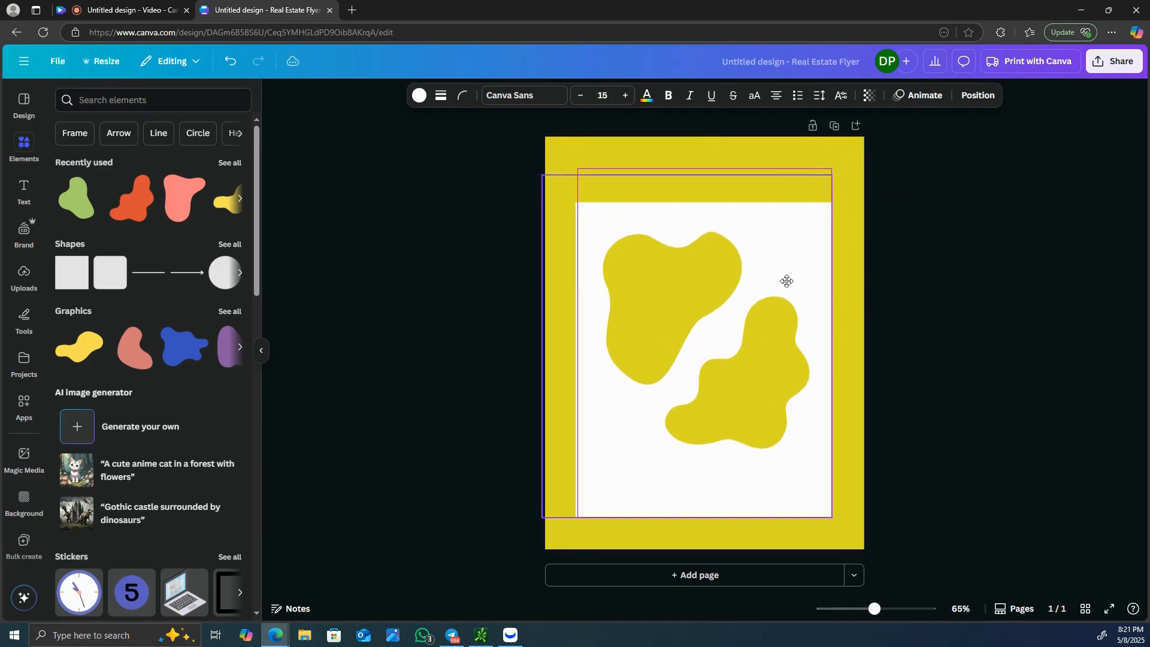
left_click(985, 237)
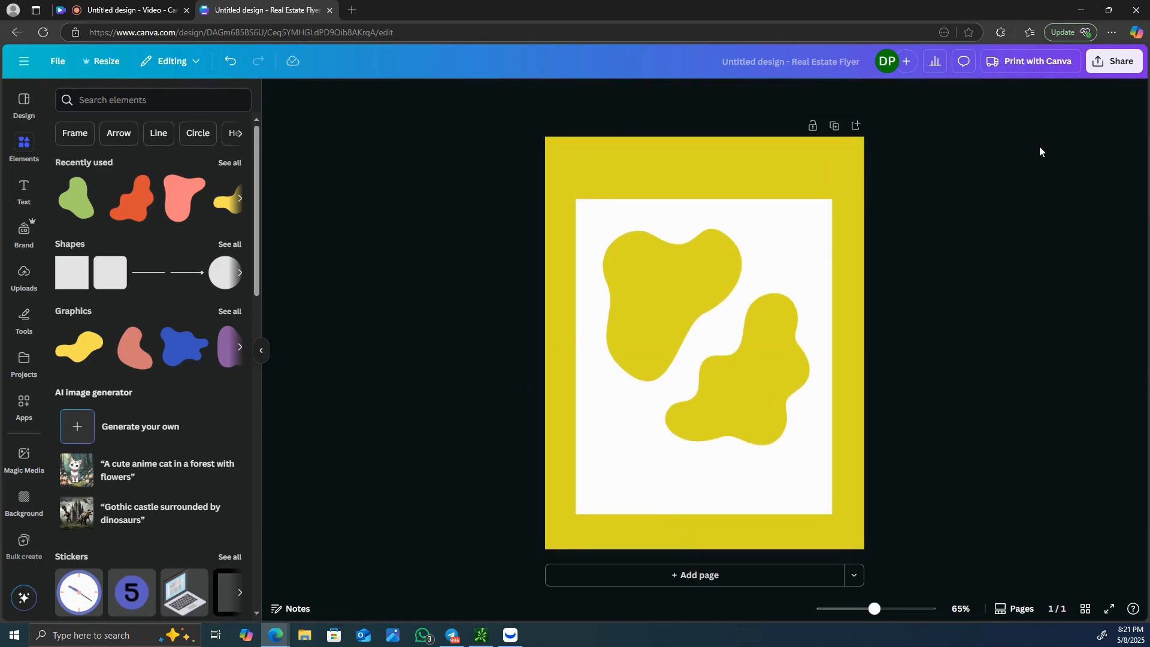
- Download the flyer as a PNG at size 1 and add the downloaded file to the uploads
left_click(1125, 63)
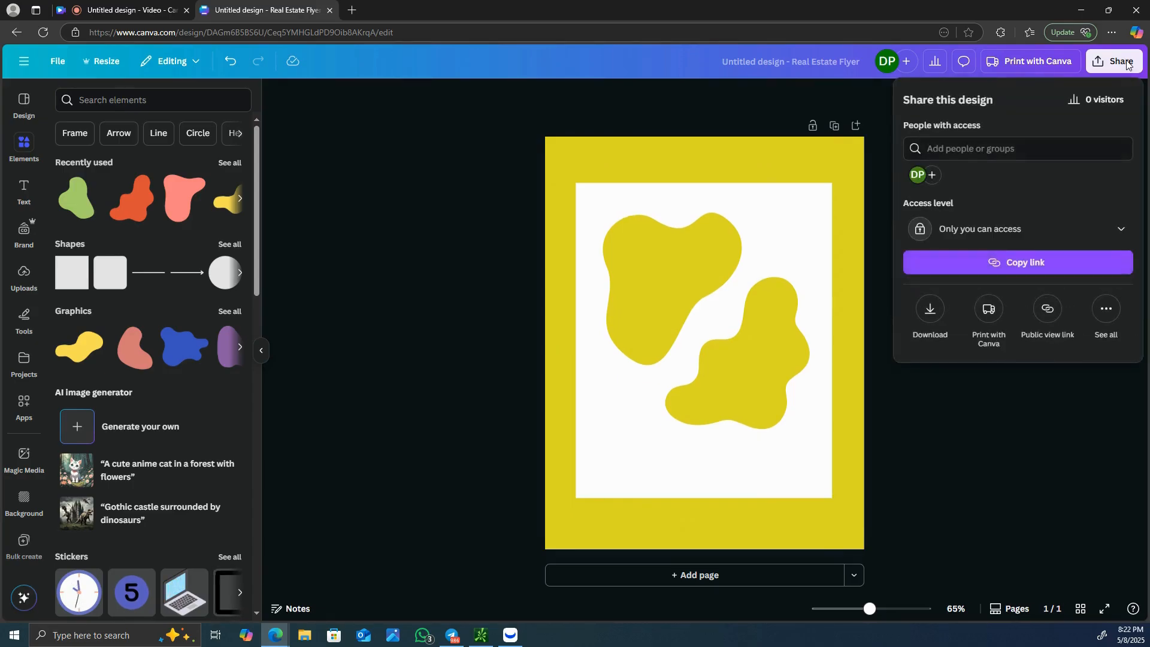
left_click(928, 308)
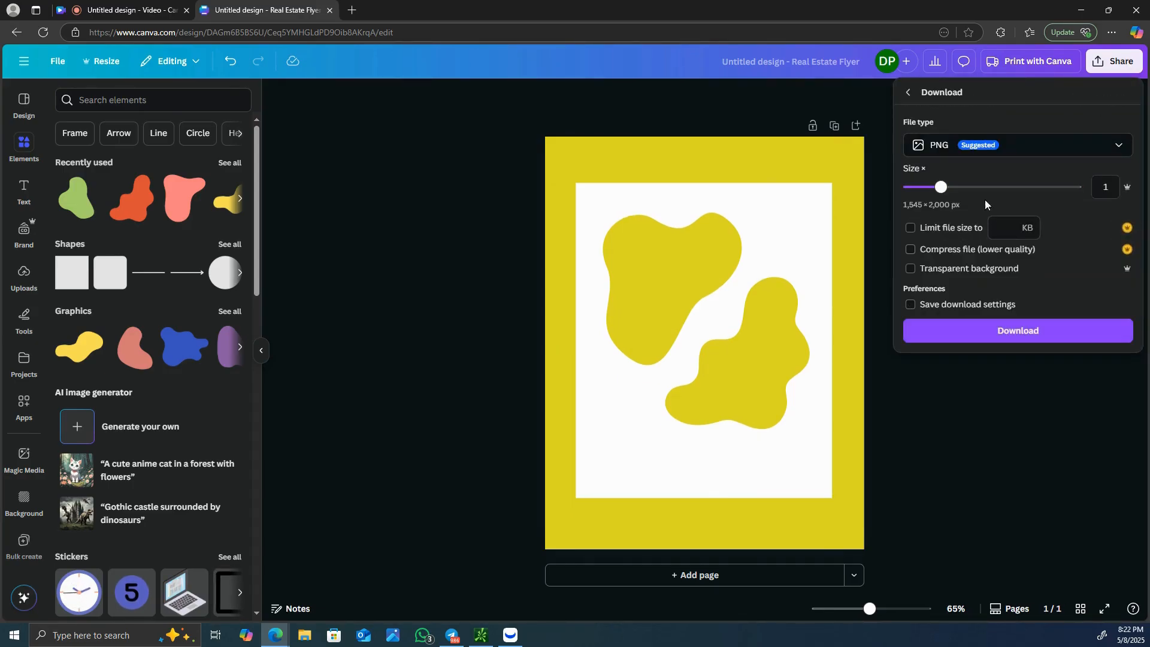
left_click(992, 332)
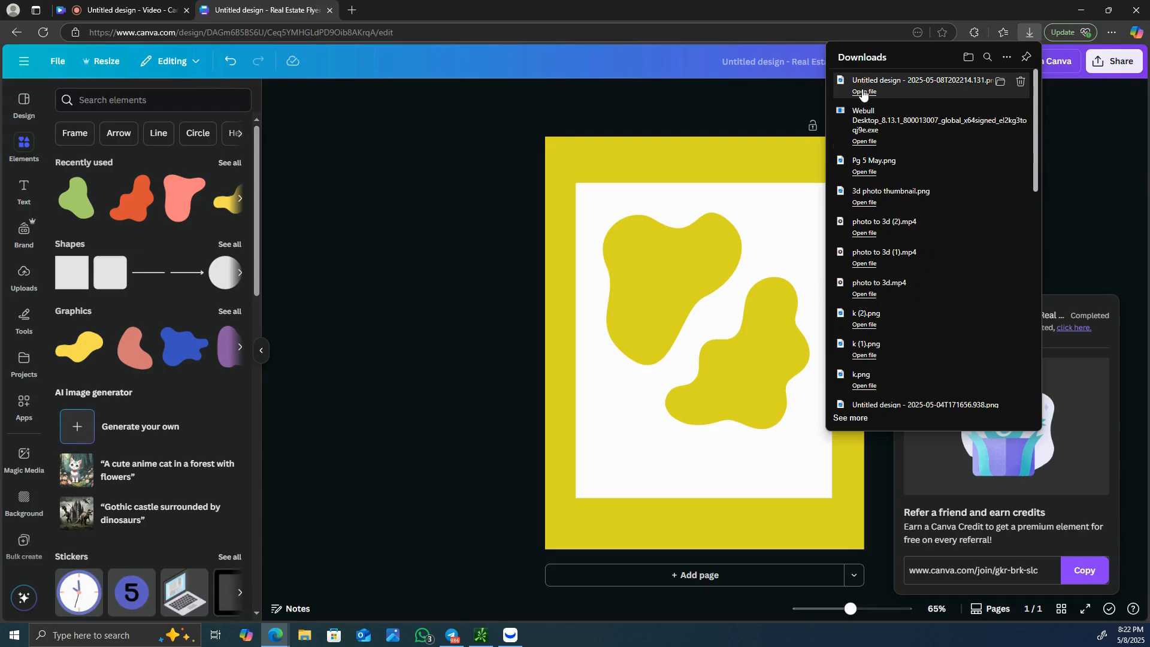
left_click_drag(863, 88, 24, 274)
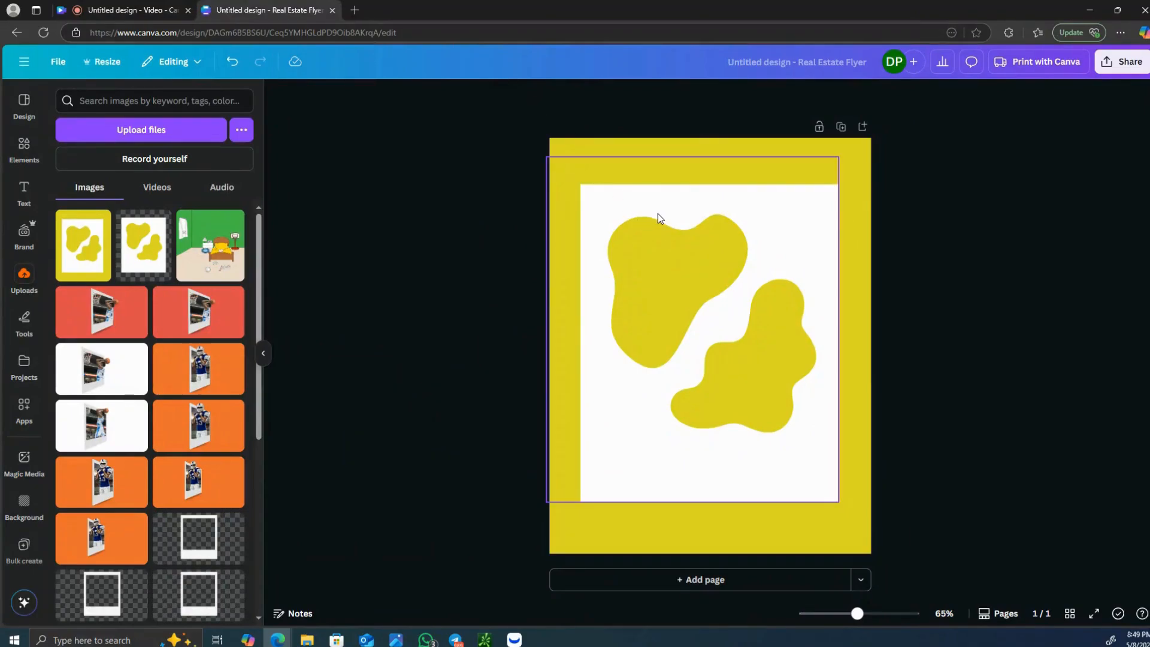
- Delete the grouped shapes from the page and place the newly uploaded flyer image there instead
left_click(657, 215)
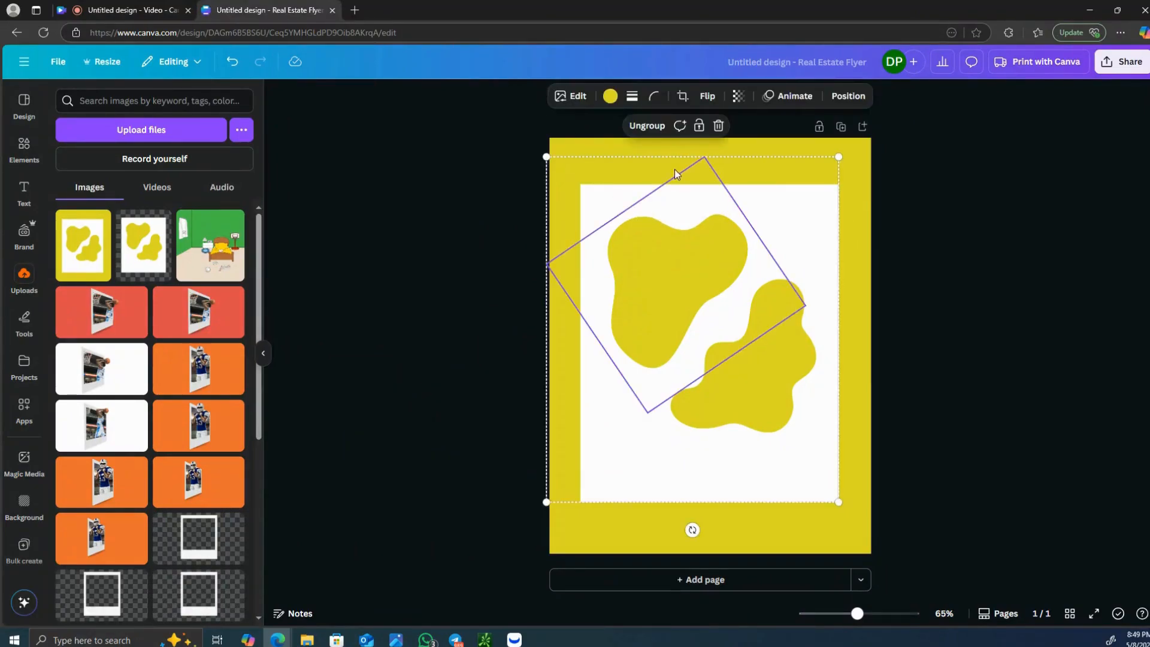
left_click(717, 125)
key("Delete")
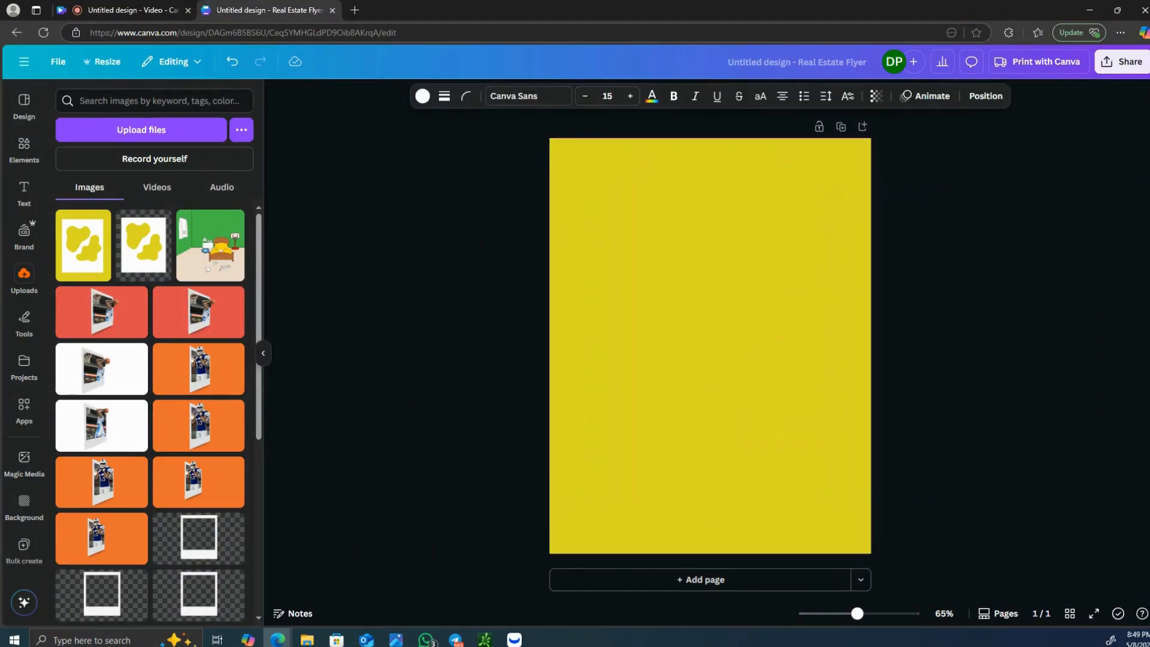
left_click(16, 289)
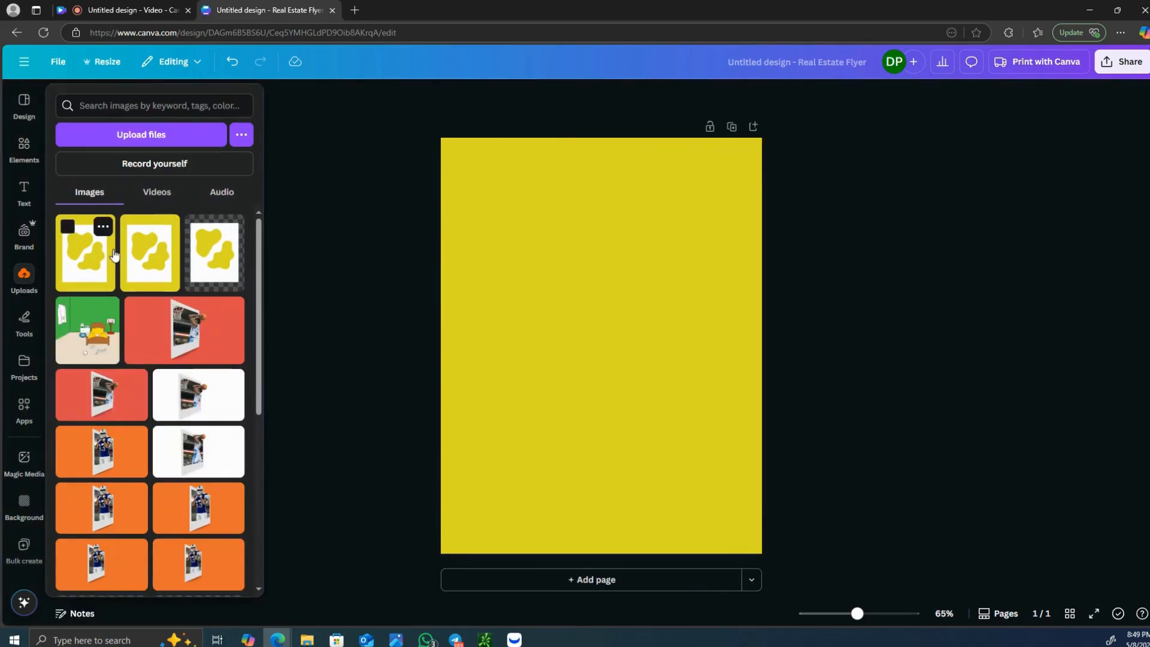
left_click_drag(114, 255, 536, 246)
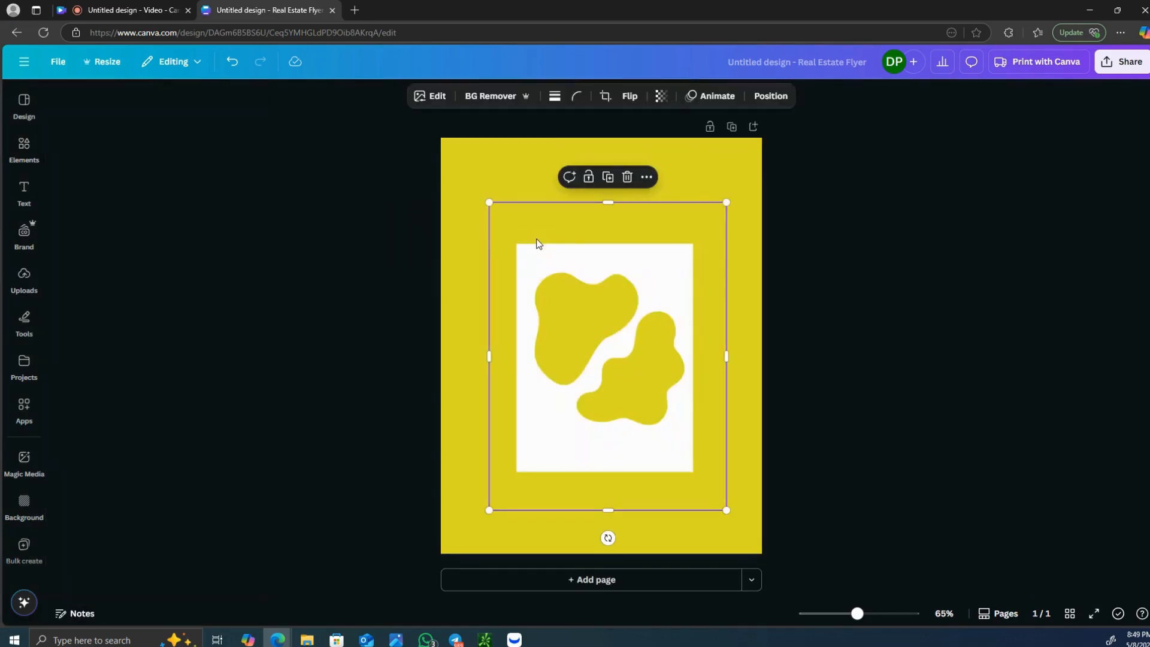
- Change the page background color to the solid green from the default colors
left_click(520, 167)
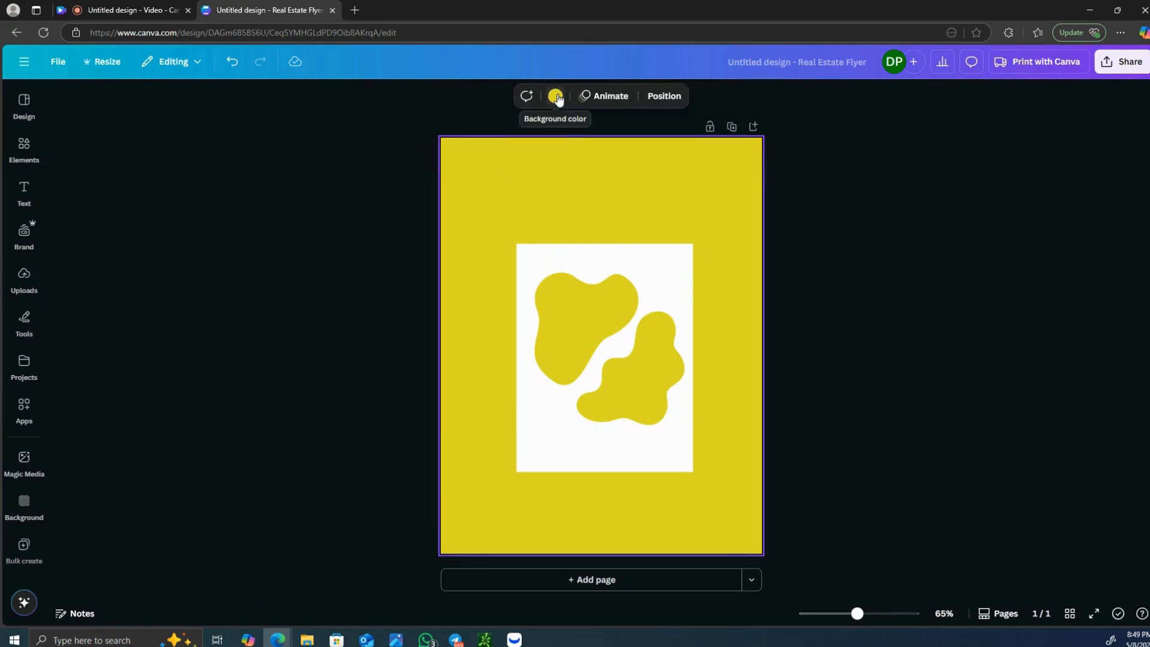
left_click(557, 97)
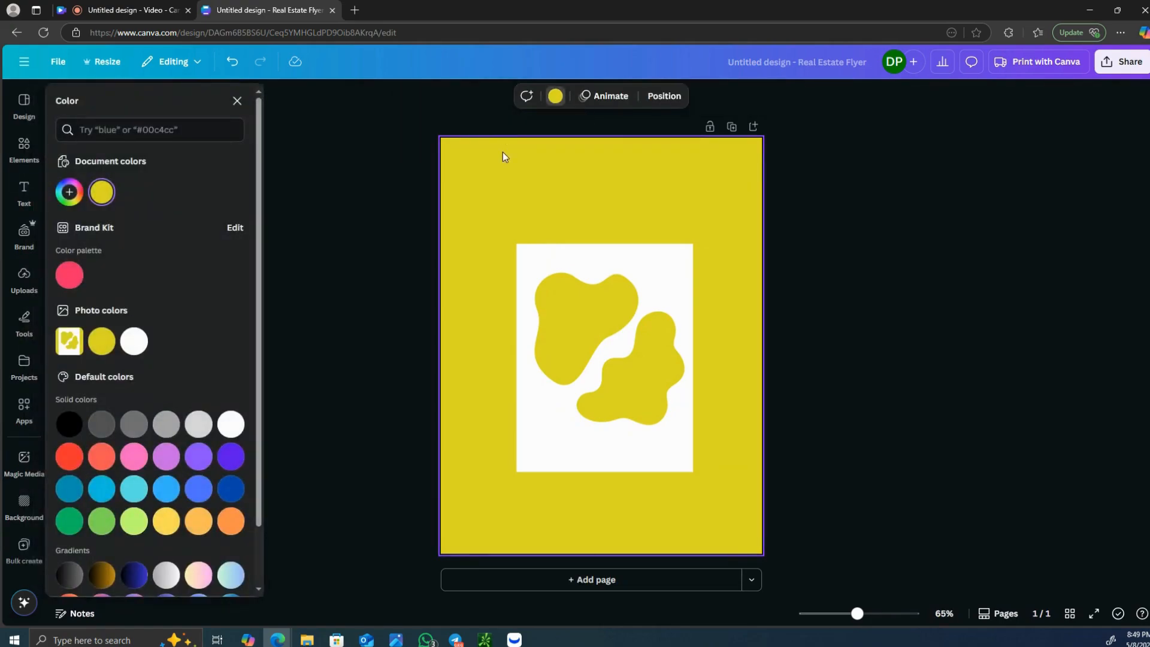
left_click(70, 521)
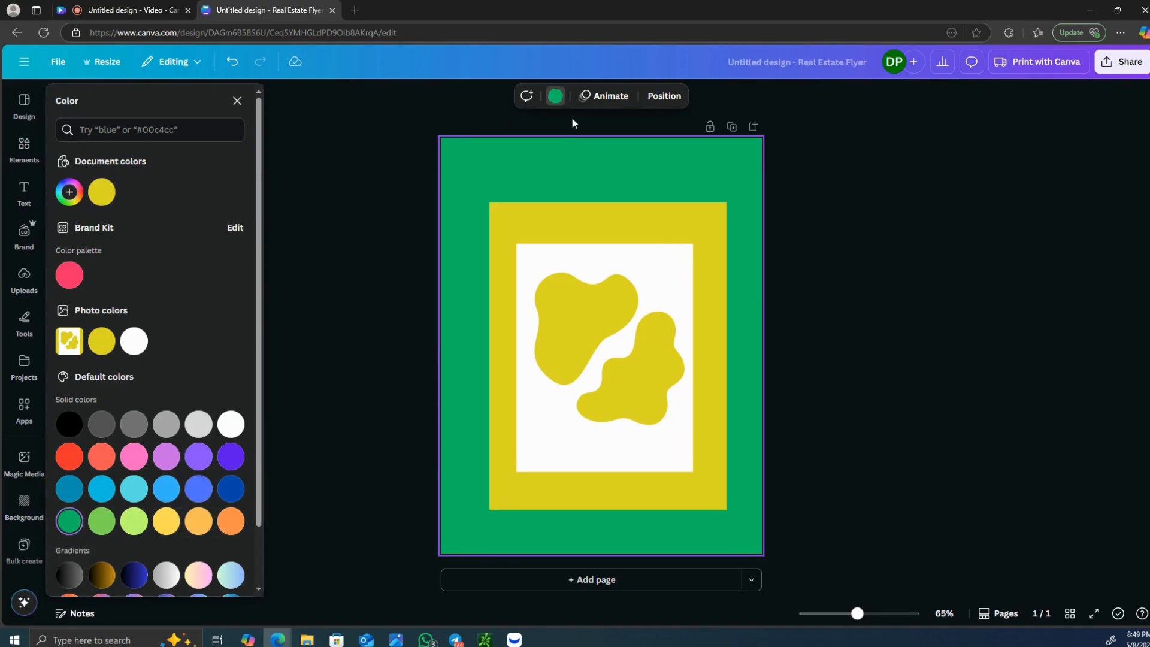
- Remove the yellow background from the flyer image, then enlarge the image and center it on the page
left_click(653, 258)
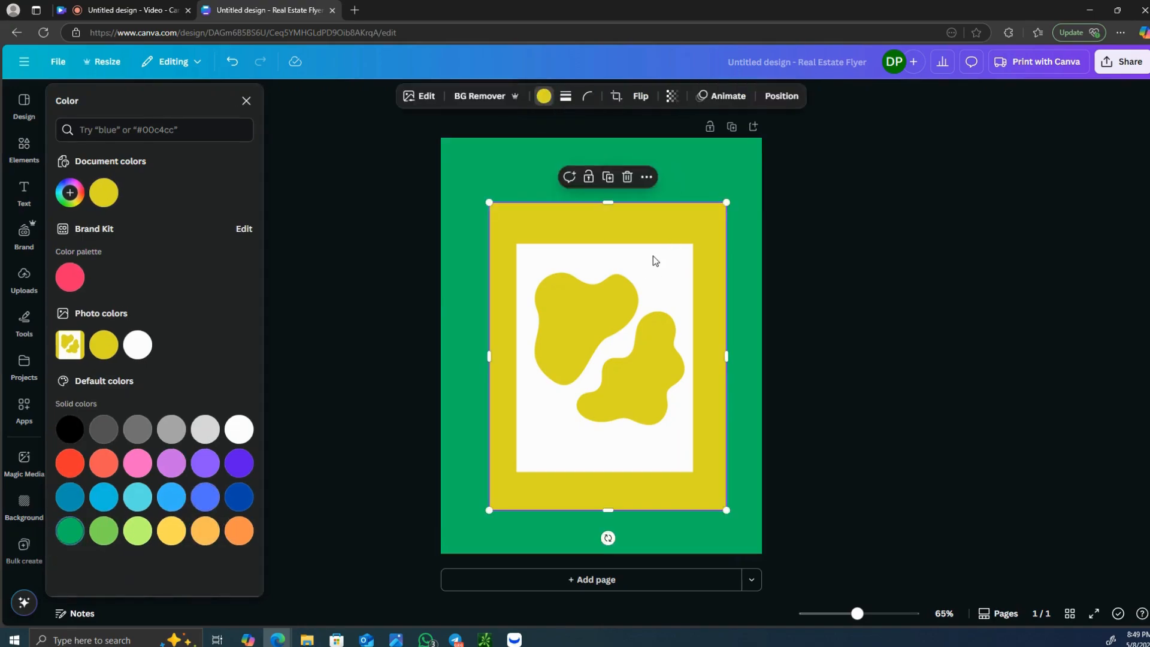
left_click(503, 97)
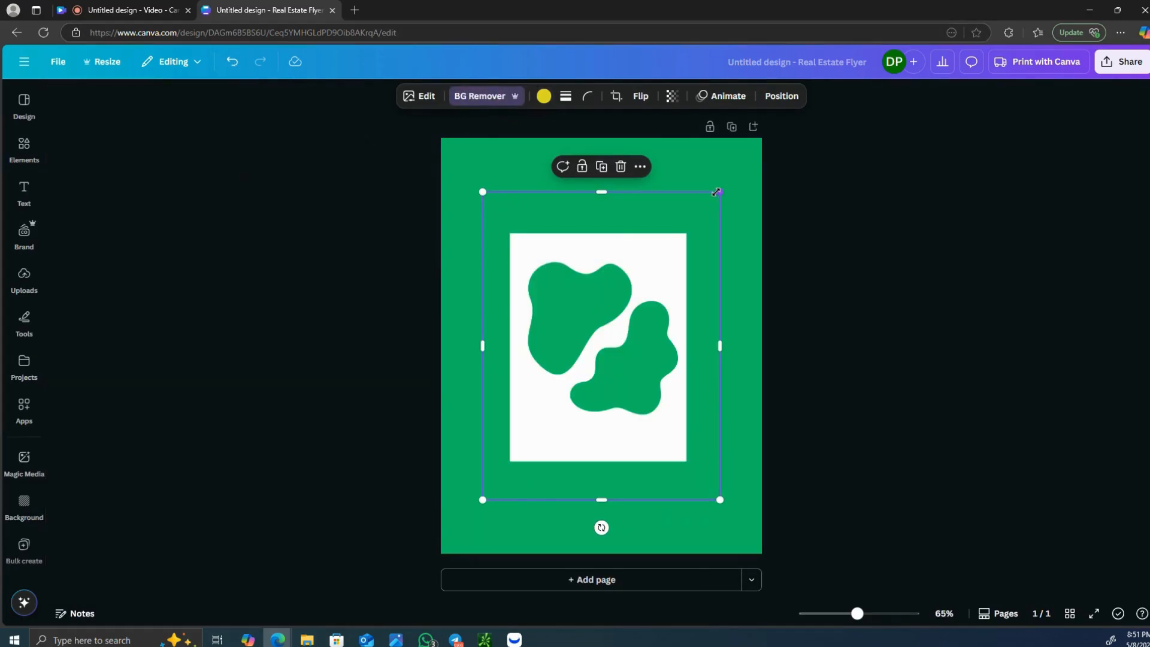
left_click_drag(716, 192, 762, 138)
left_click_drag(643, 286, 651, 333)
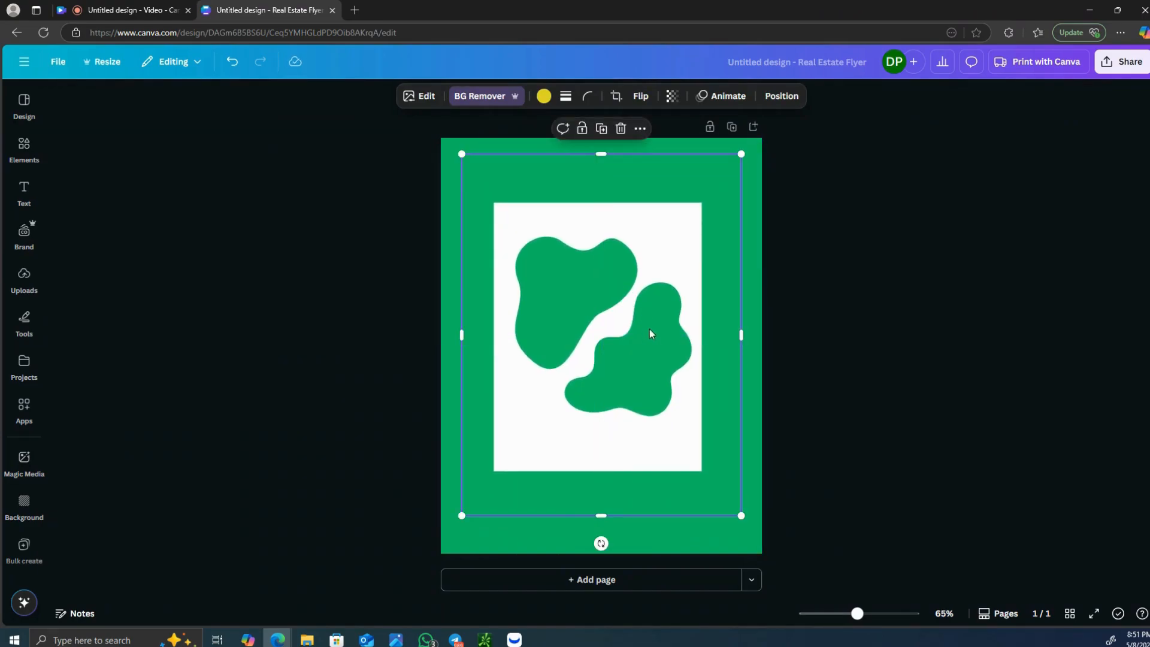
- Apply a Drop shadow to the cut-out image with a blur amount of 39
left_click(420, 97)
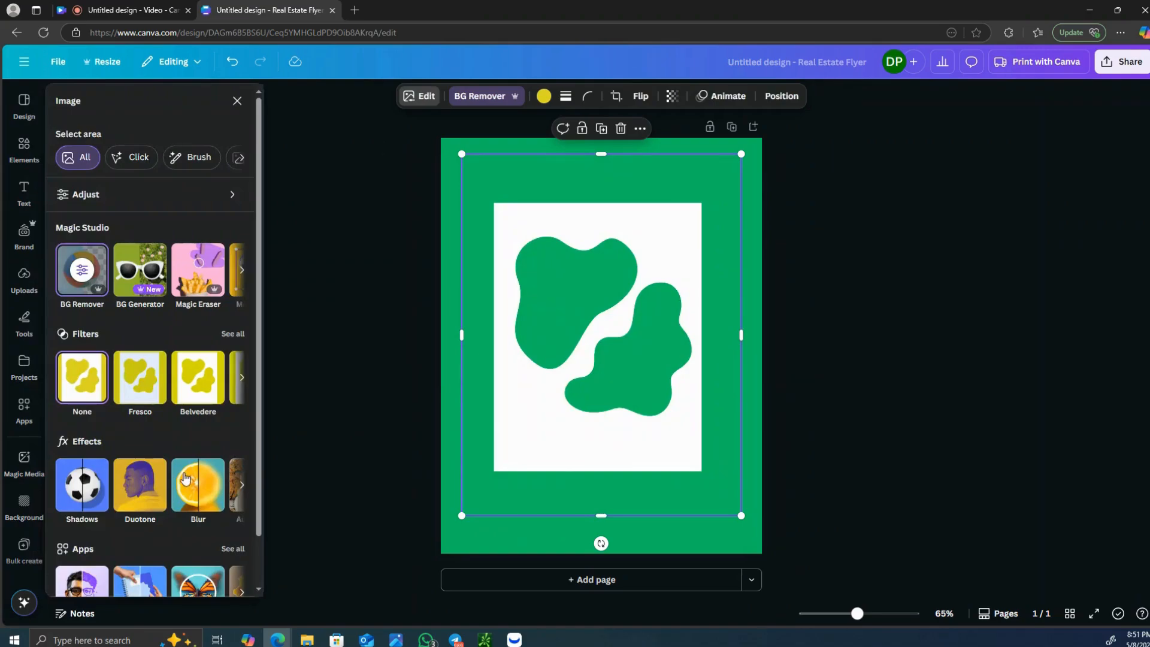
left_click(87, 488)
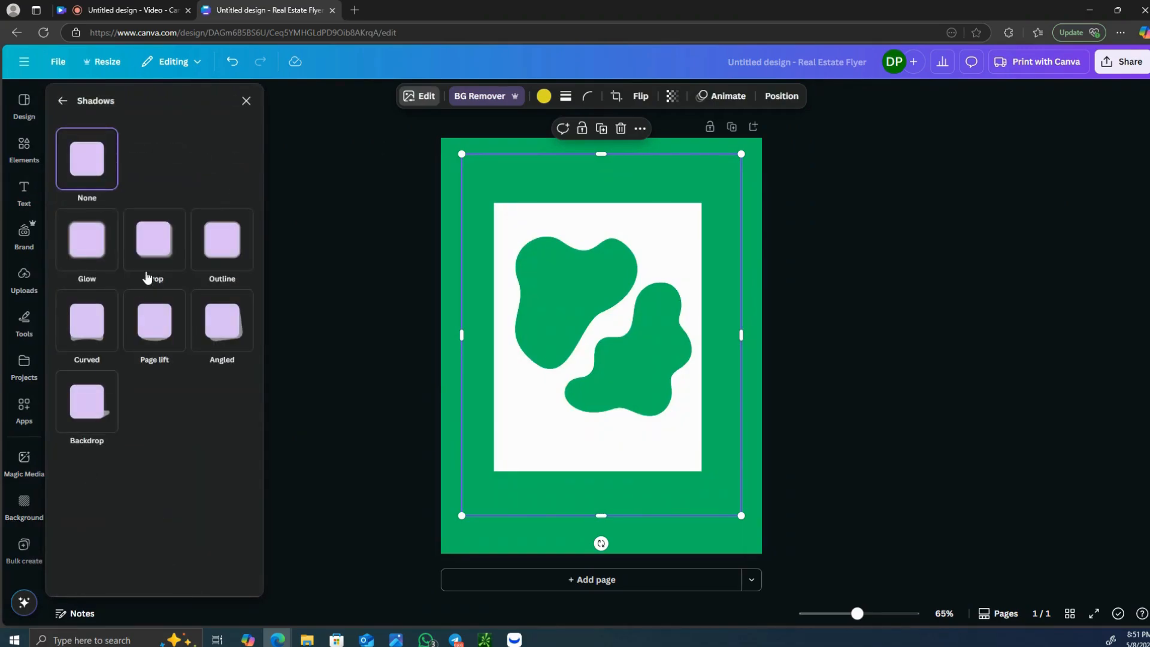
left_click(168, 234)
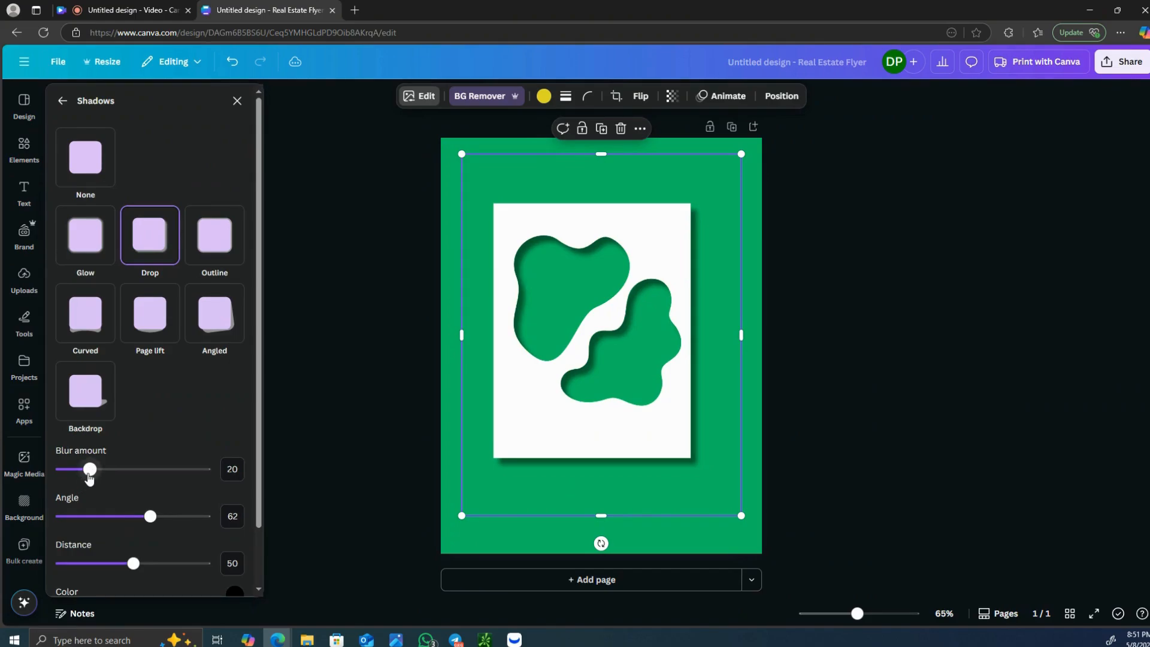
left_click_drag(89, 471, 117, 469)
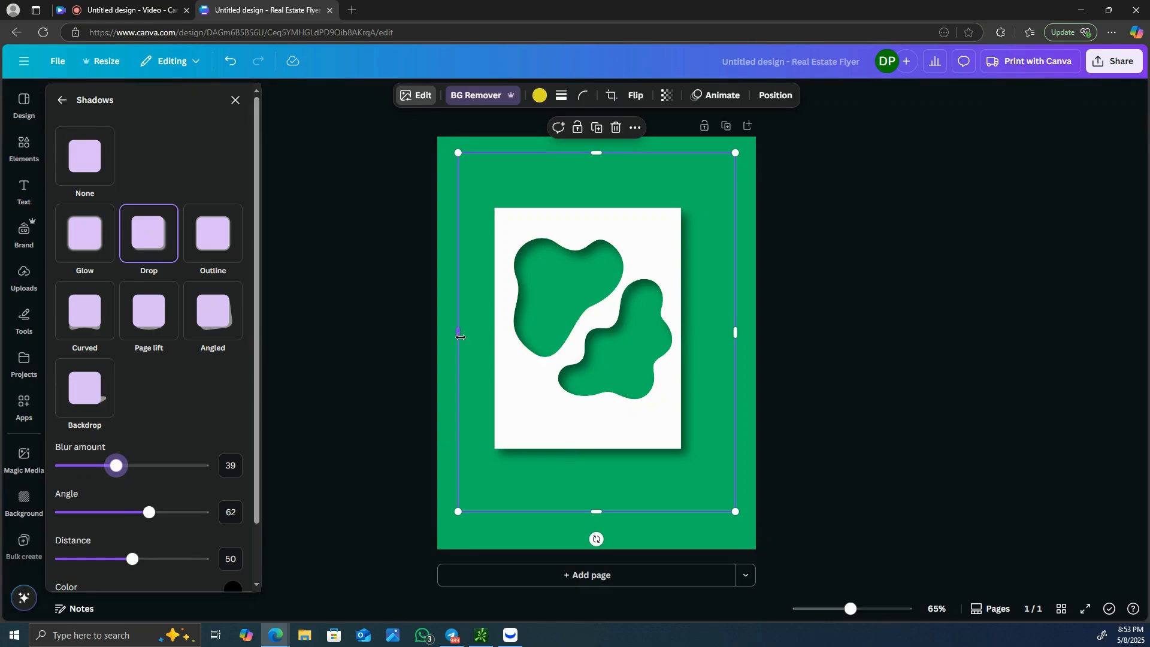
- Crop the image on all four sides down to the edges of the white rectangle
left_click_drag(489, 335, 492, 332)
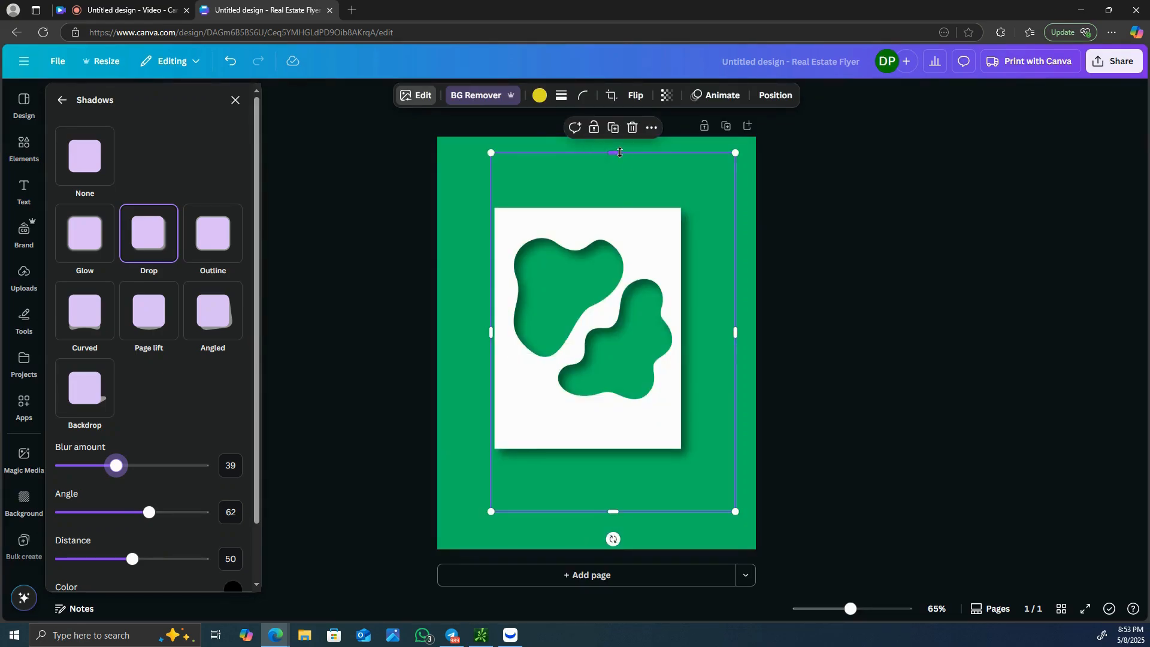
left_click_drag(619, 152, 617, 208)
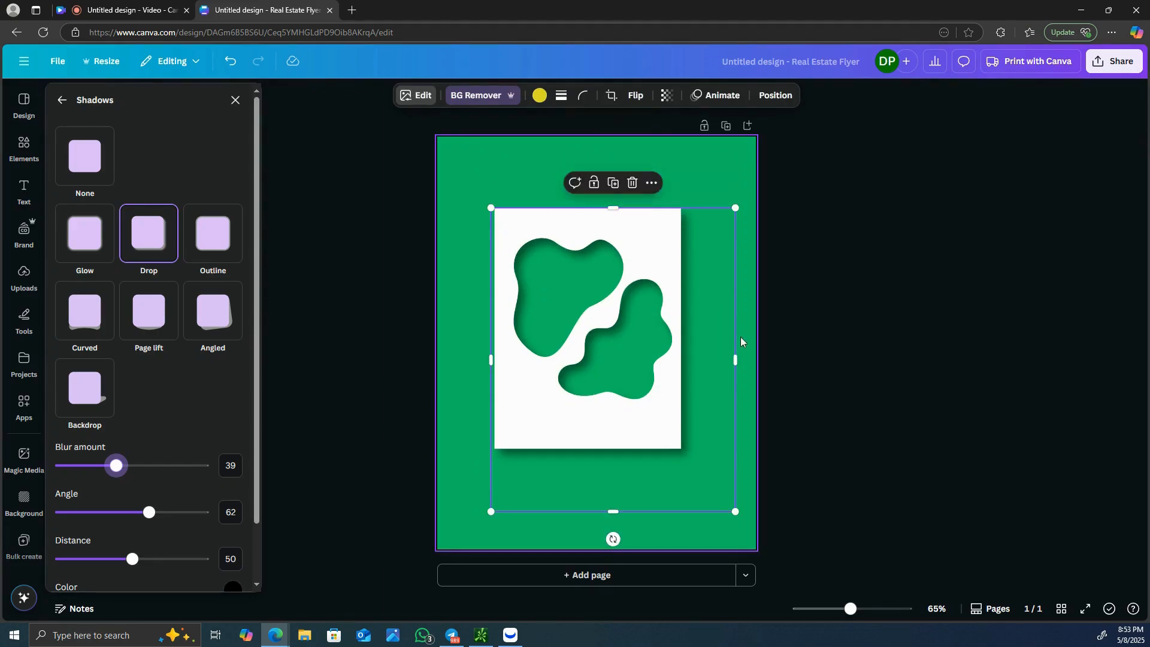
left_click_drag(735, 373, 681, 375)
left_click_drag(599, 508, 590, 446)
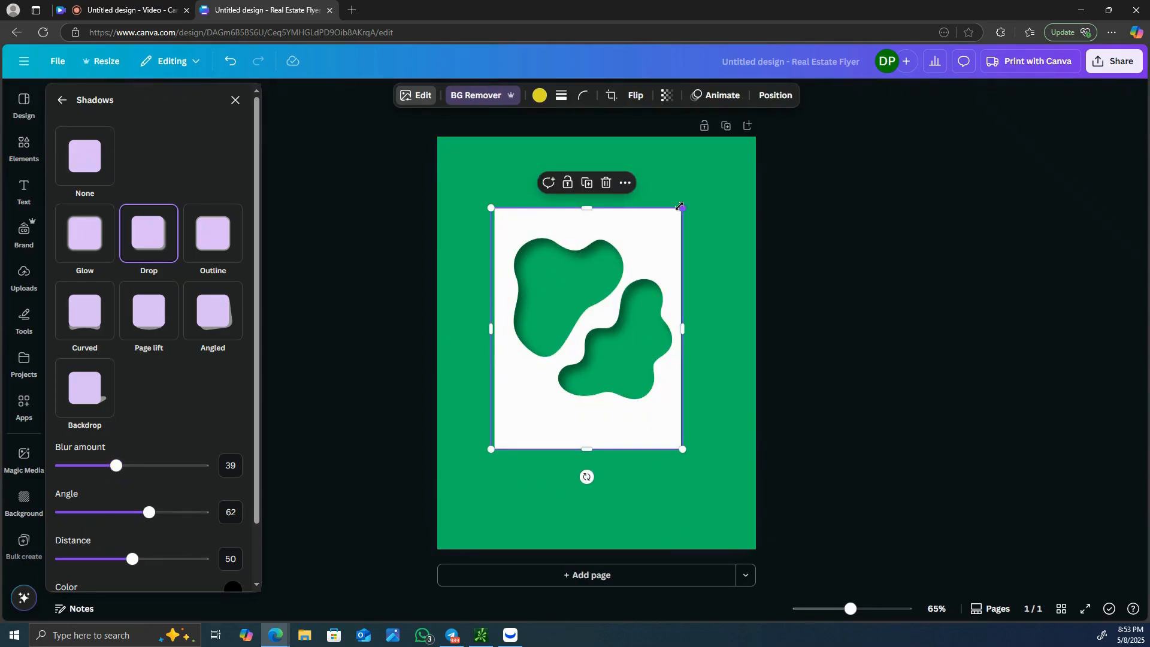
- Enlarge the cropped cut-out proportionally and center it on the green page
left_click_drag(680, 207, 749, 126)
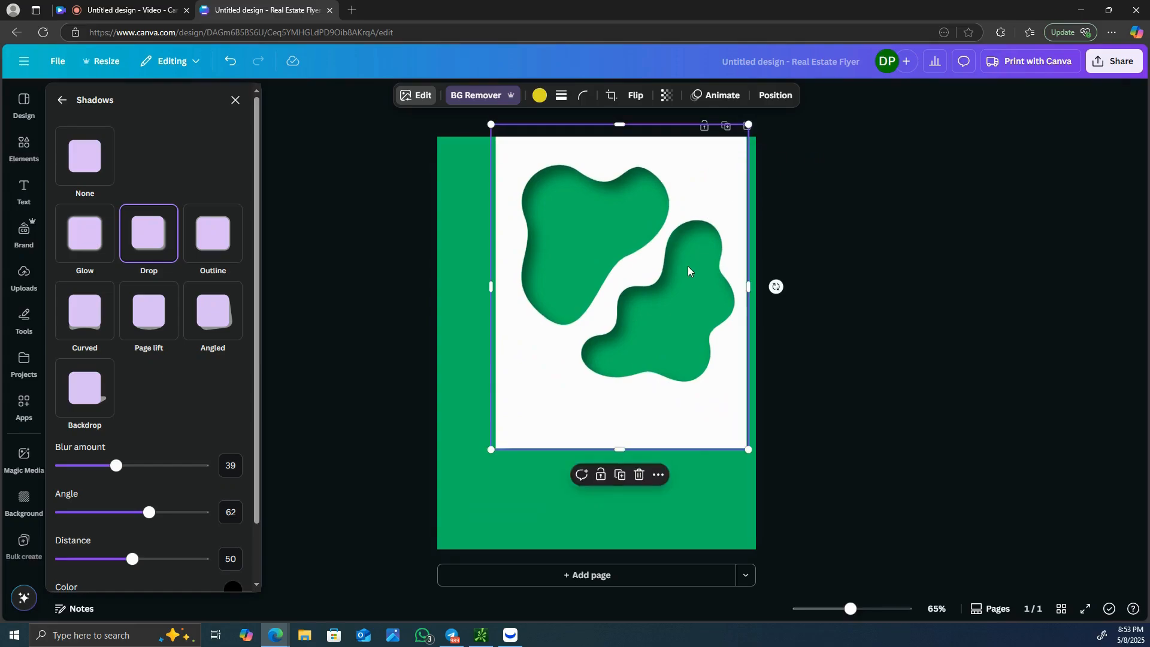
left_click_drag(688, 270, 674, 288)
mouse_move(660, 298)
left_mouse_down()
mouse_move(647, 298)
mouse_move(657, 311)
left_mouse_up()
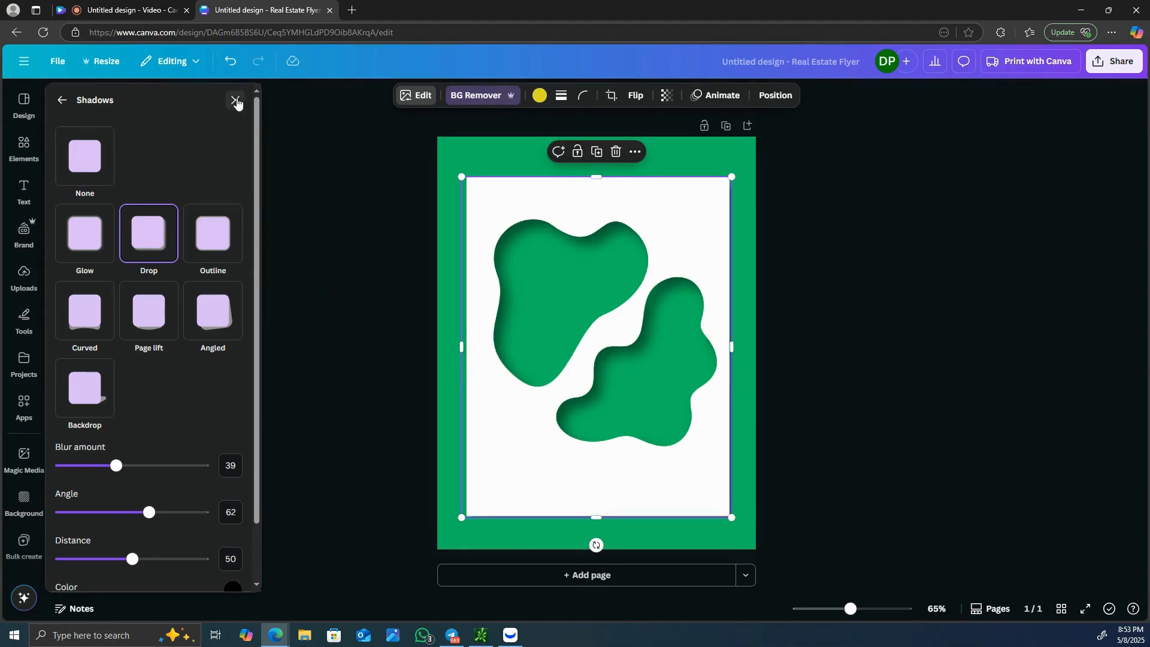
- Close the shadow settings and search the elements library for "fashion model"
left_click(235, 100)
left_click(24, 145)
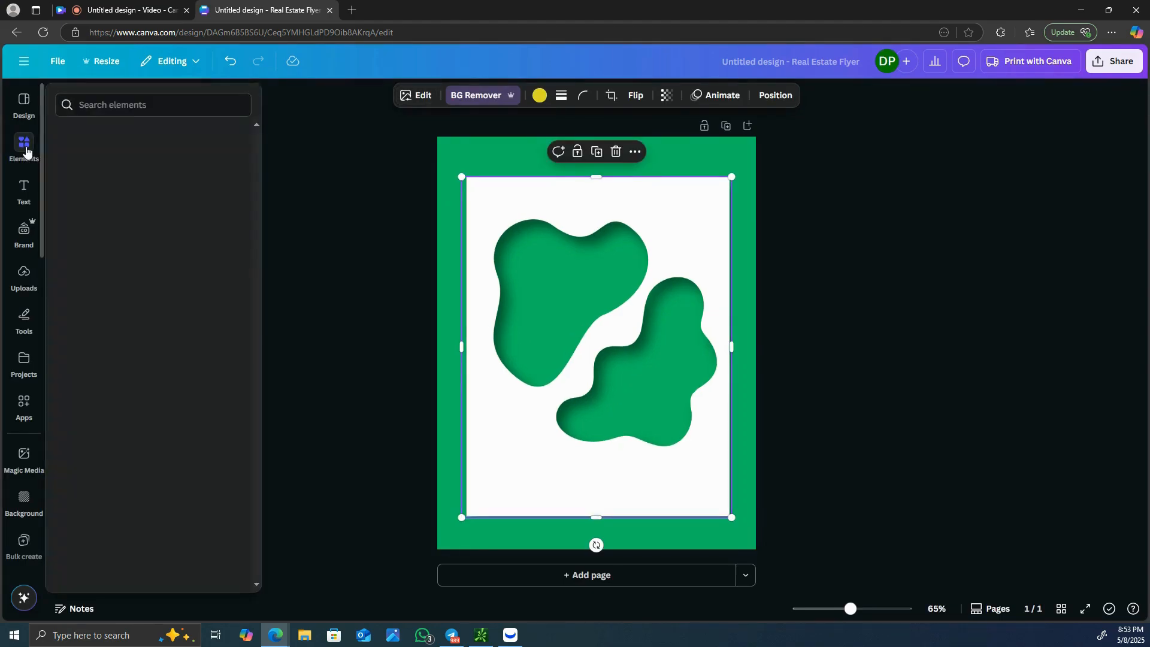
left_click(135, 97)
type("fas")
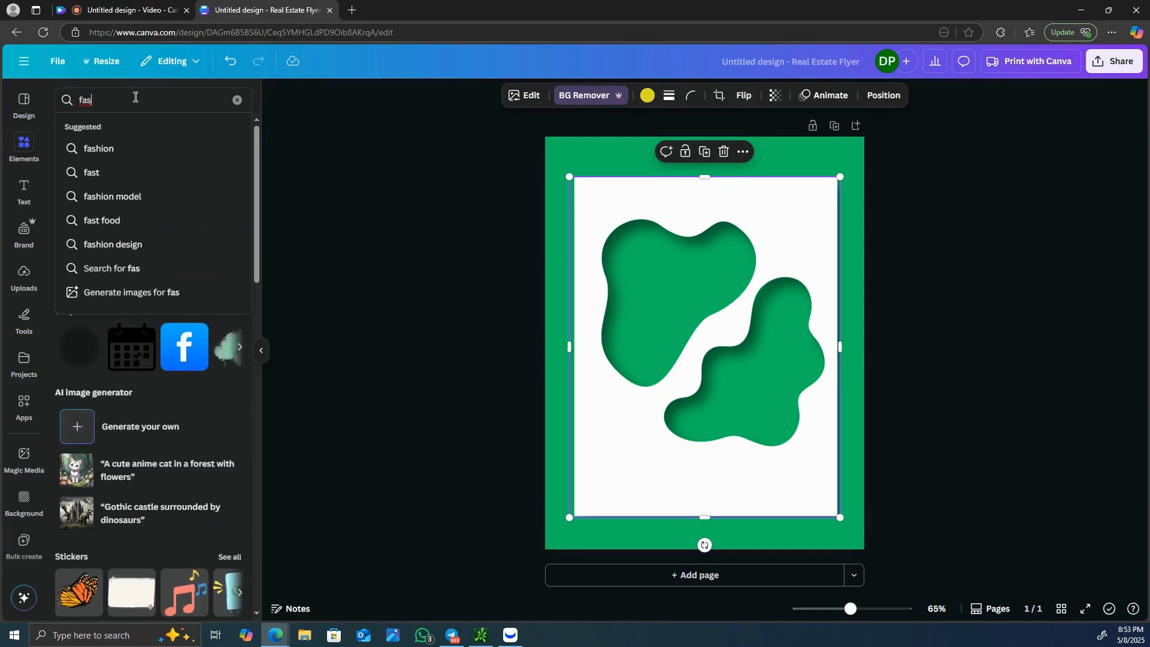
left_click(152, 192)
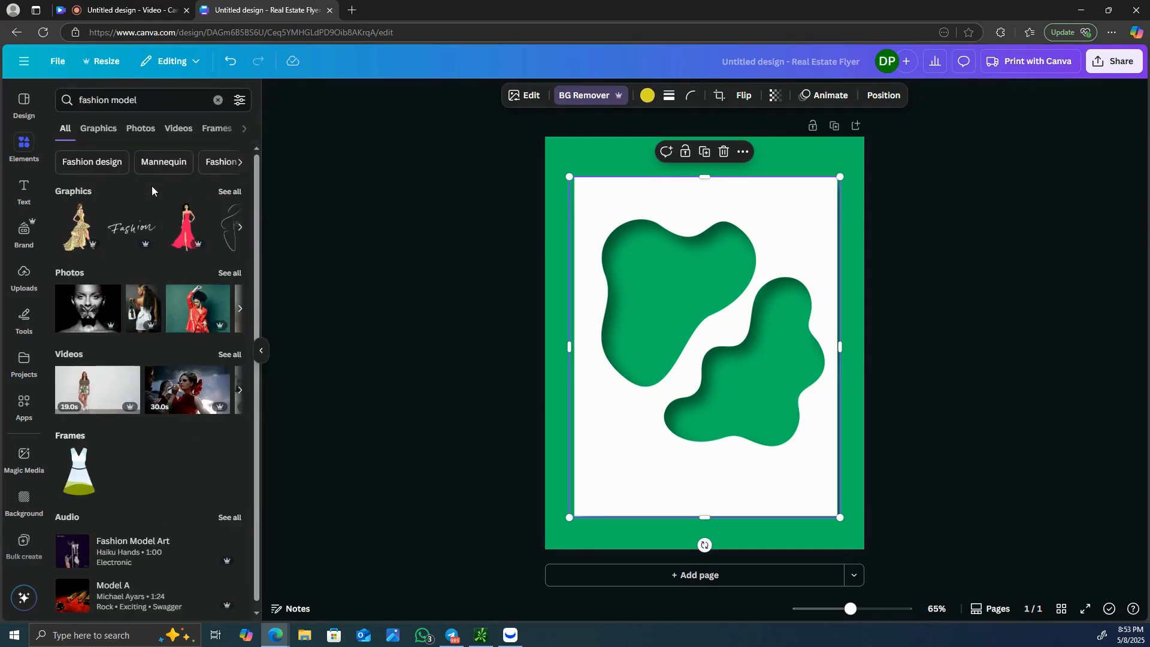
- Add a photo of a seated model in blue trousers, remove its background and position it over the blob holes
left_click(132, 131)
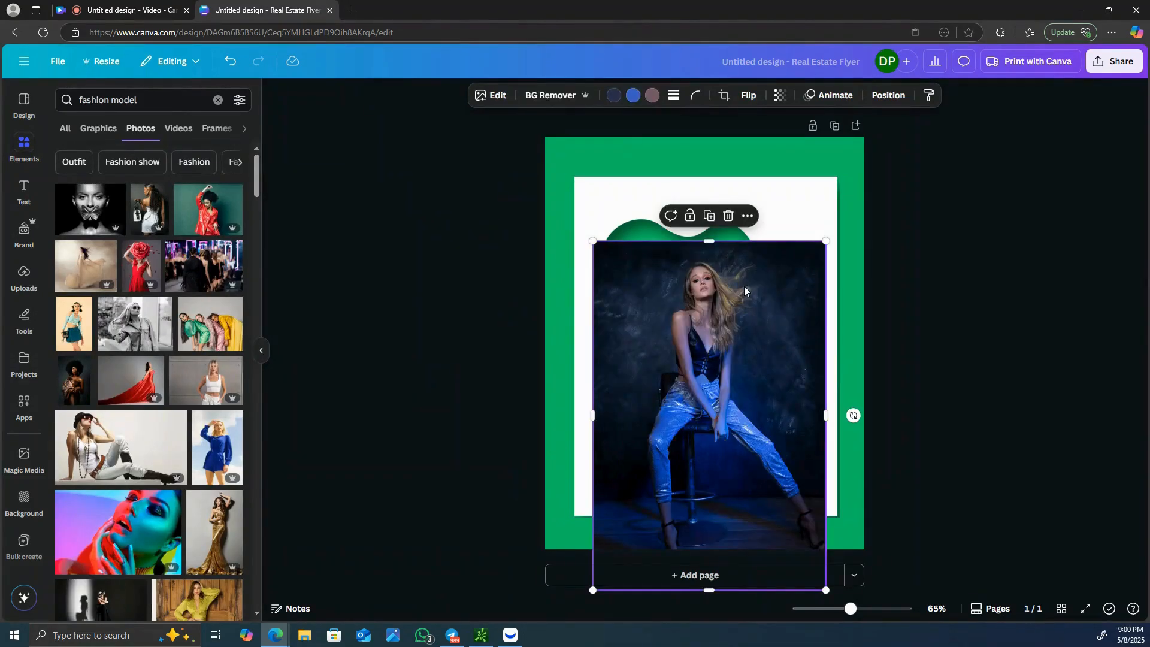
left_click_drag(743, 286, 752, 258)
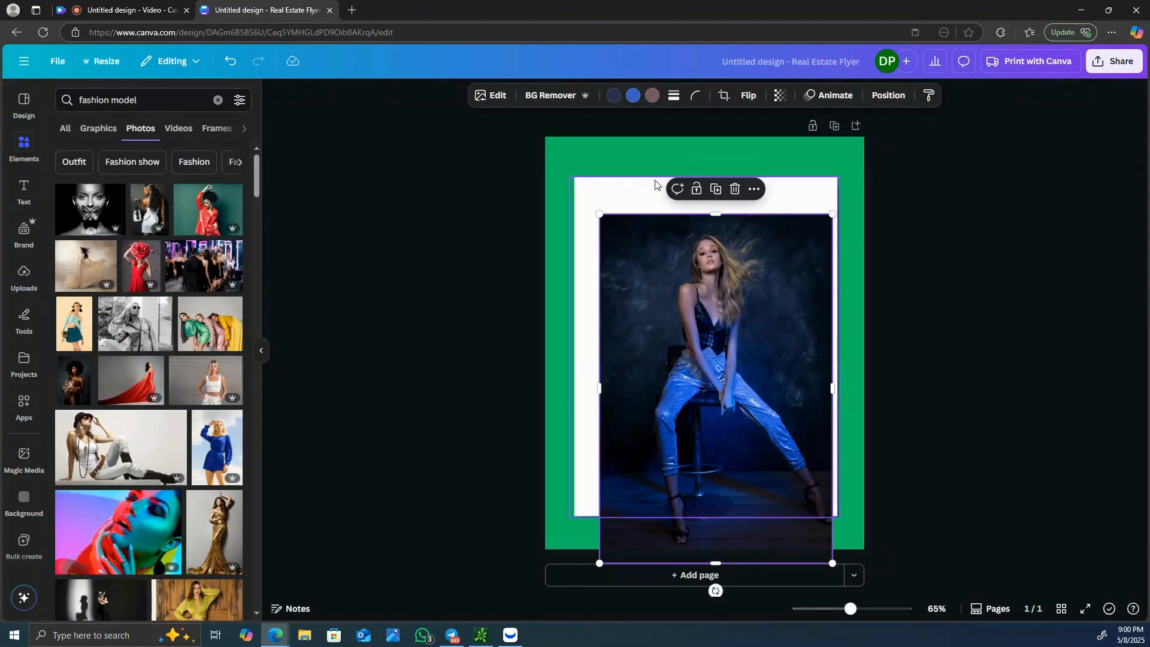
left_click(546, 96)
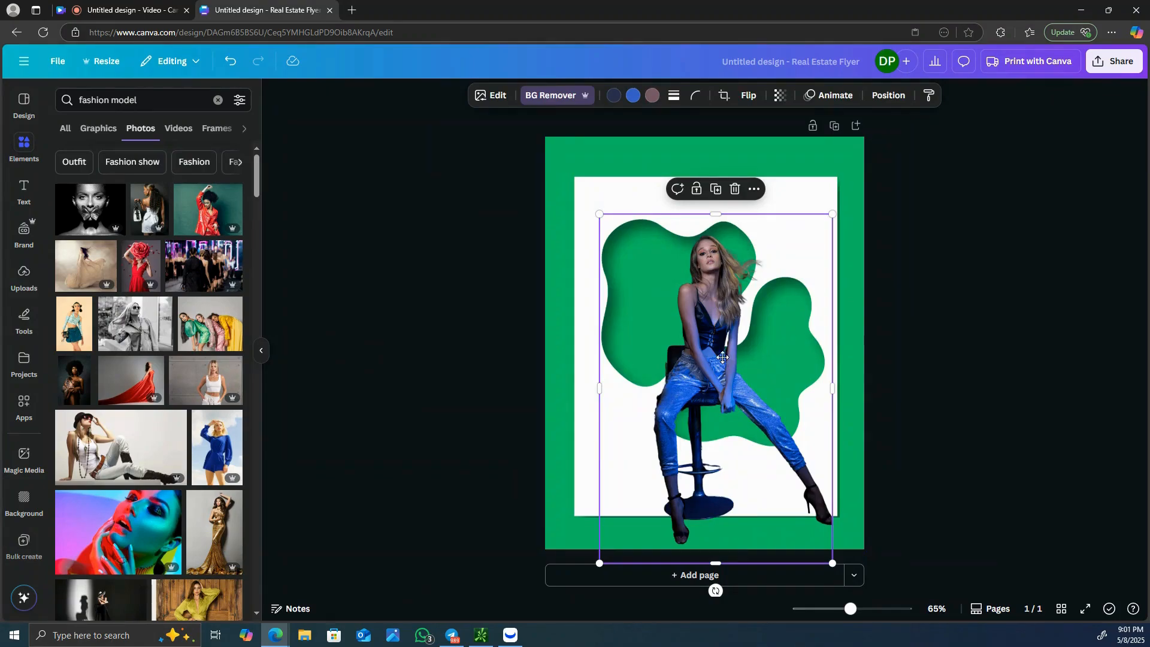
left_click_drag(723, 358, 706, 358)
- Send the model cut-out backward behind the white sheet so it shows through the blob-shaped holes
right_click(688, 325)
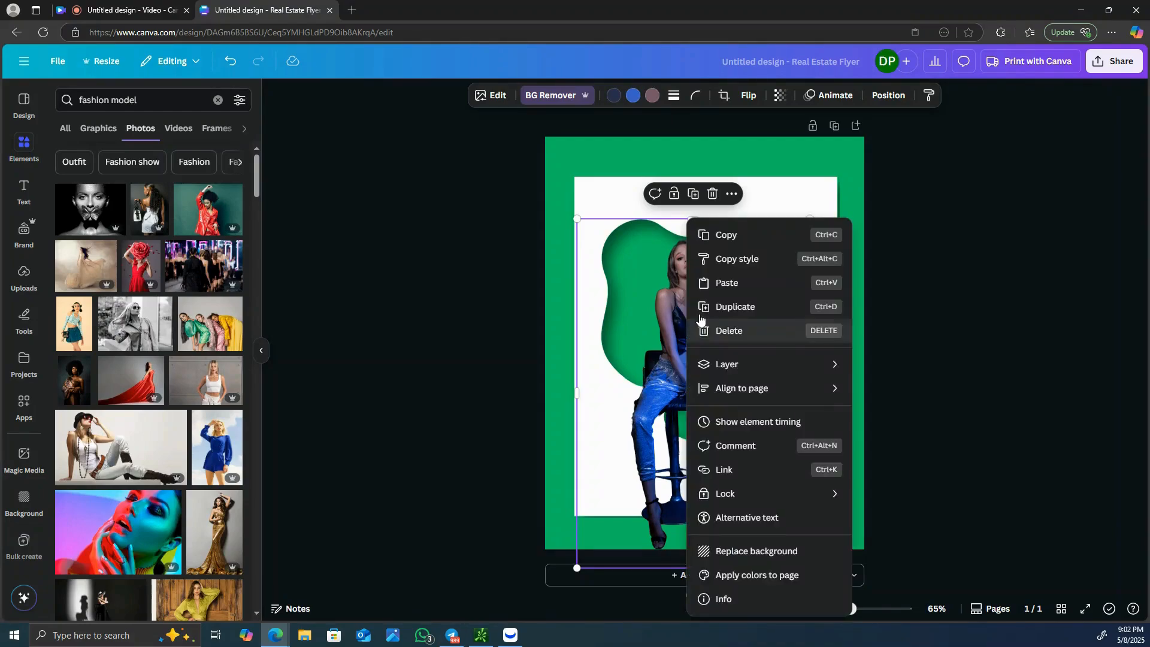
mouse_move(719, 367)
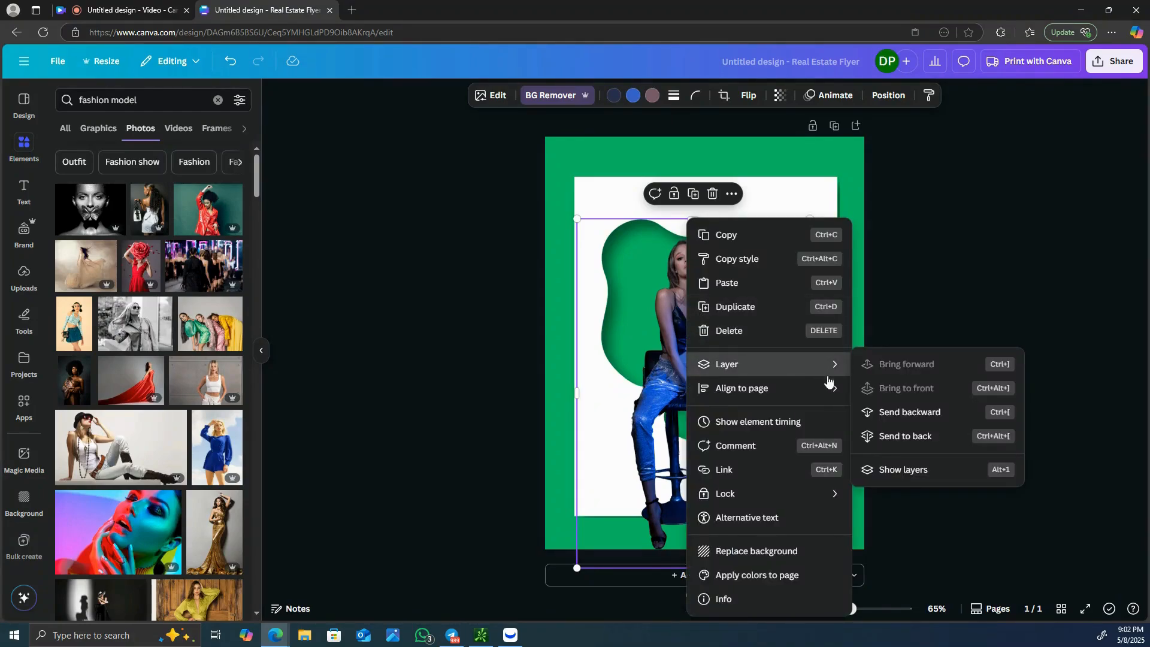
left_click(921, 416)
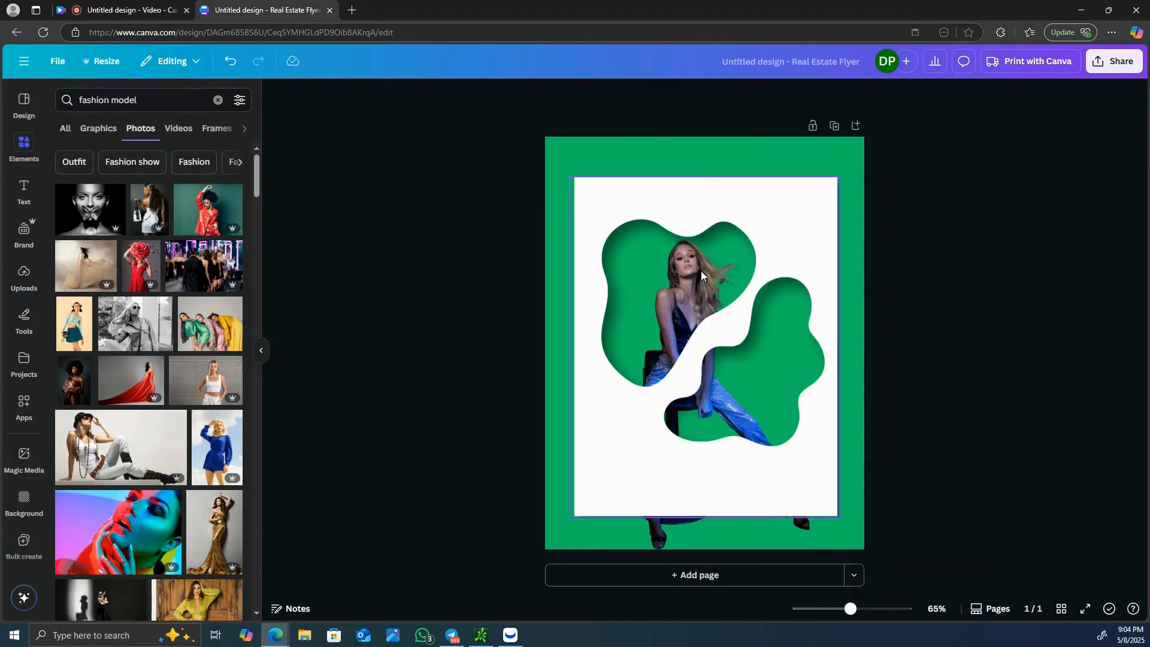
- Shift the model slightly left and crop the bottom of the image up to the white sheet's lower edge
left_click(702, 276)
left_click(728, 525)
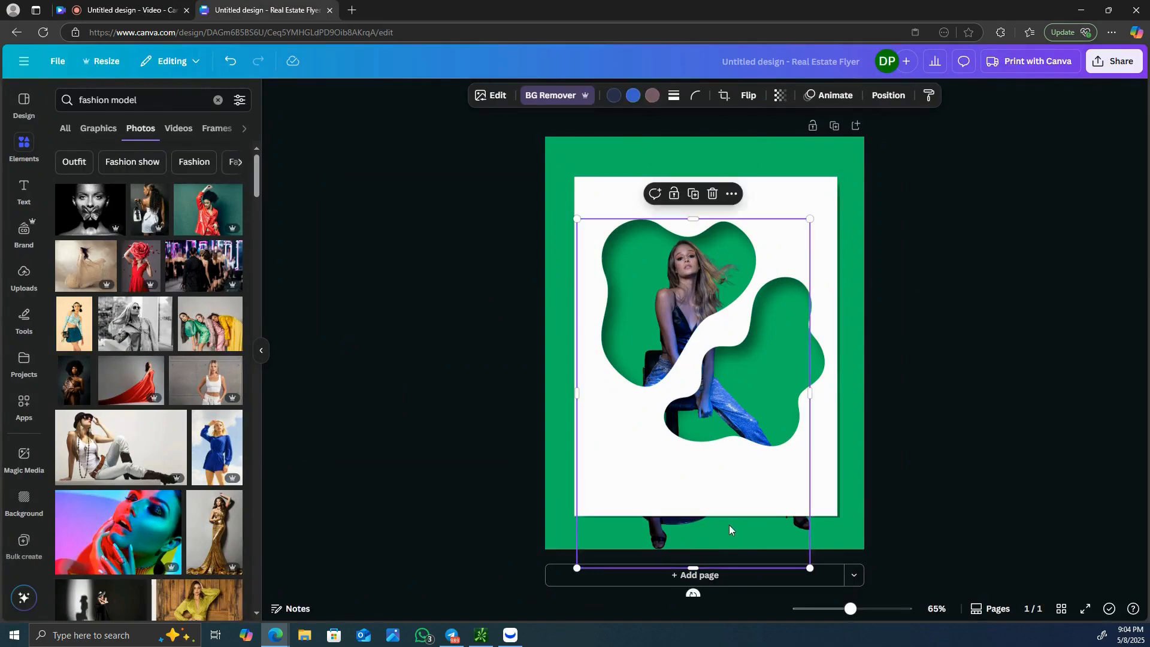
left_click_drag(728, 524, 717, 525)
left_click_drag(682, 570, 686, 519)
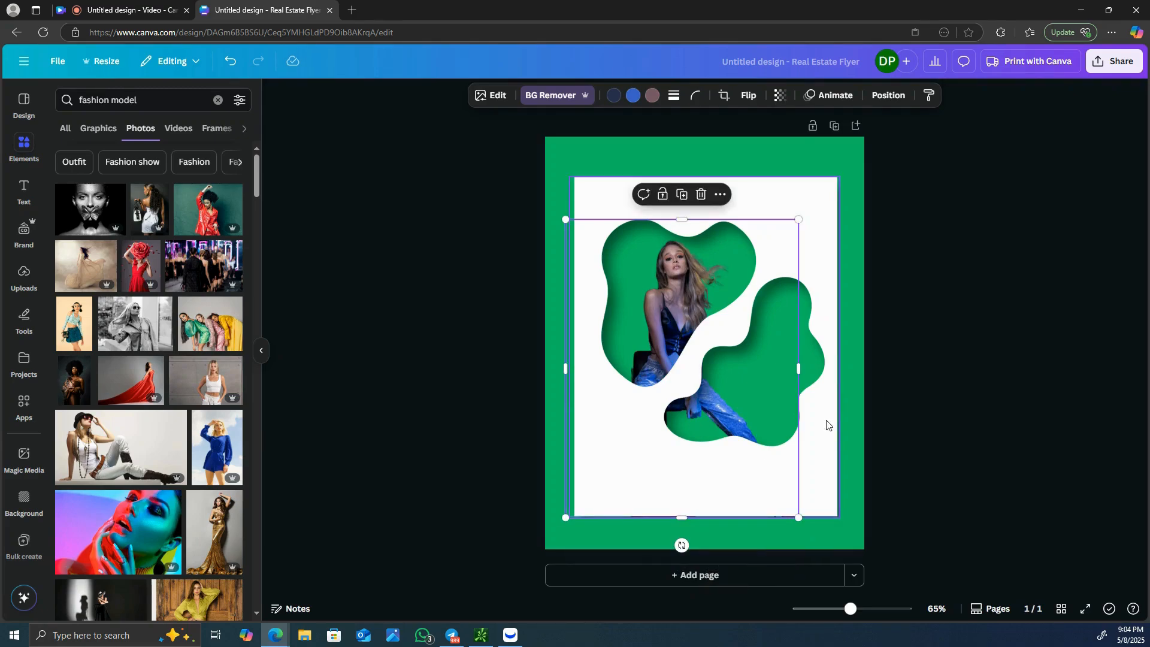
- Change the page background from green to a dark reddish brown using a custom solid color
left_click(716, 146)
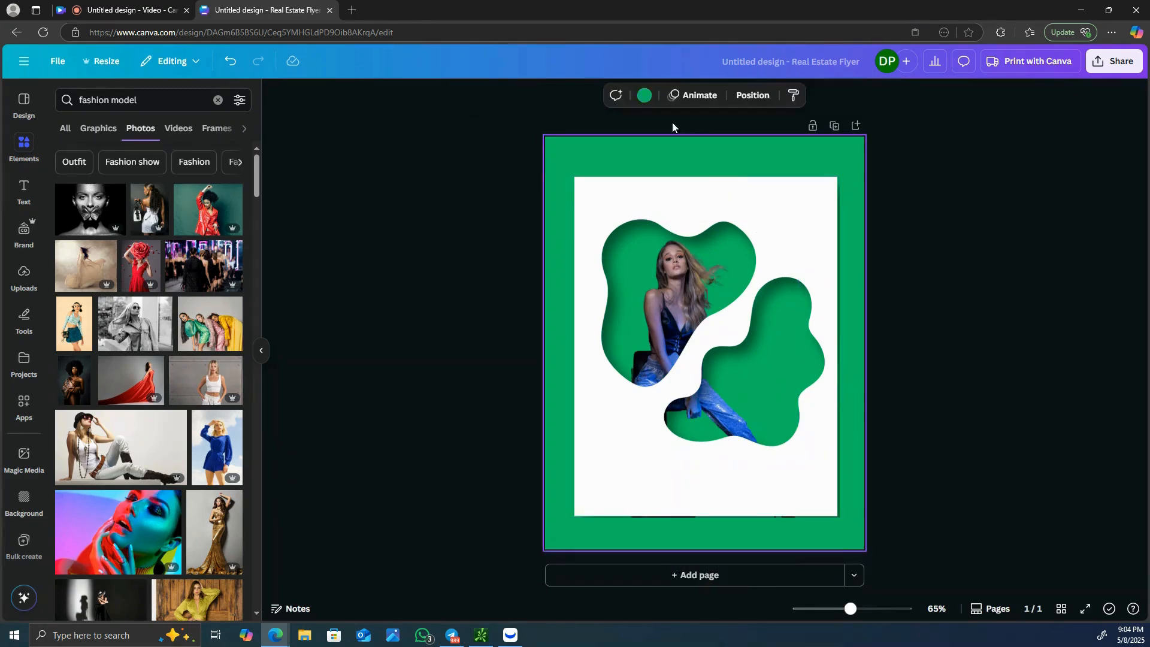
left_click(647, 100)
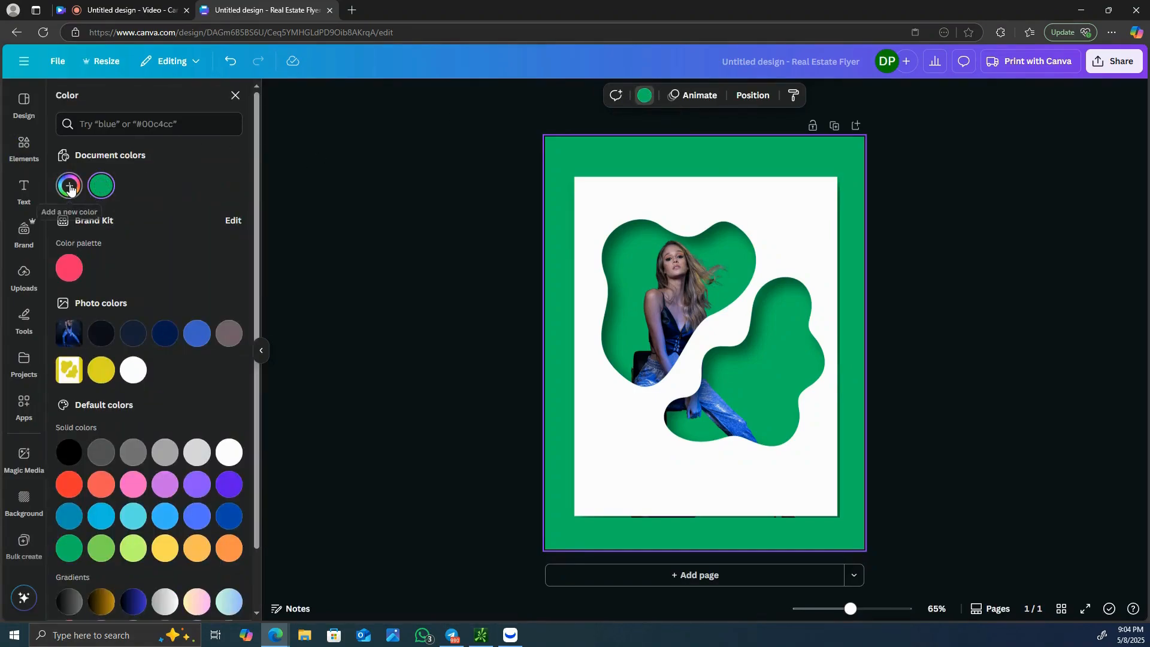
left_click(69, 186)
left_click(74, 318)
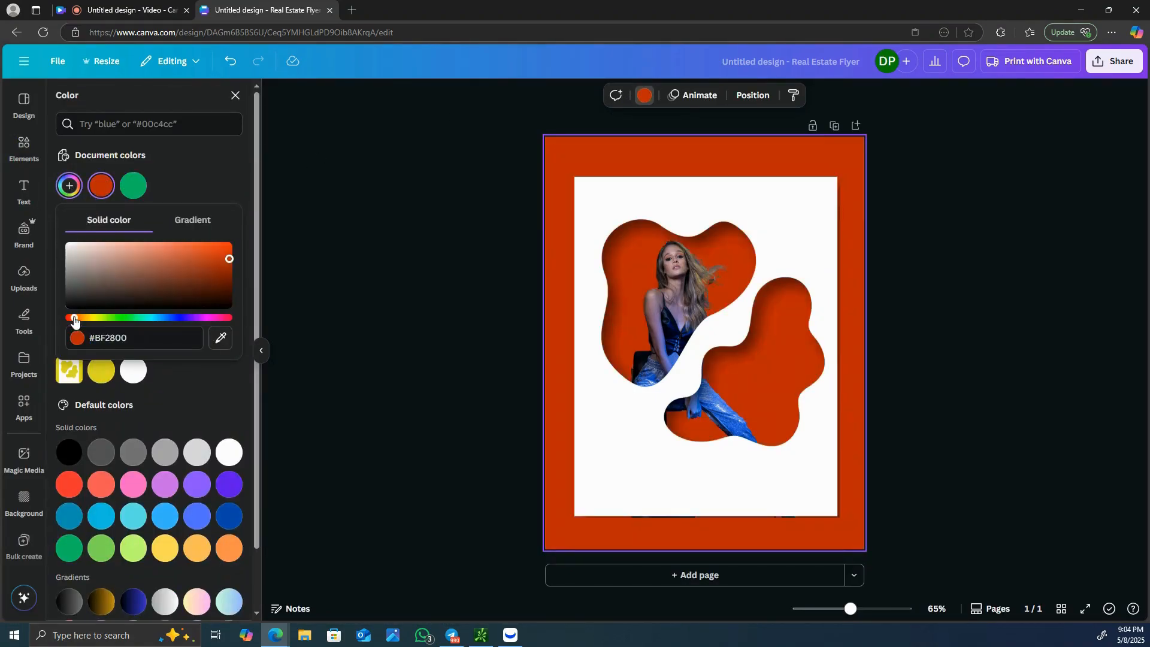
left_click(209, 283)
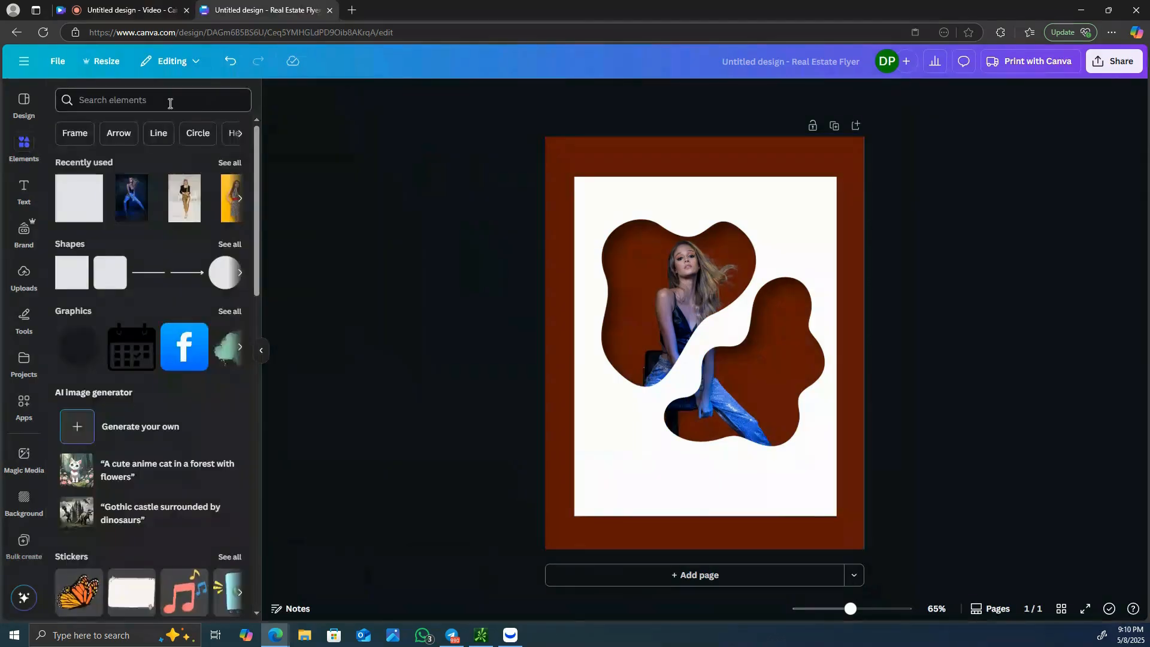
- Search the elements library for "blur" and add the soft white blur graphic to the page
left_click(170, 101)
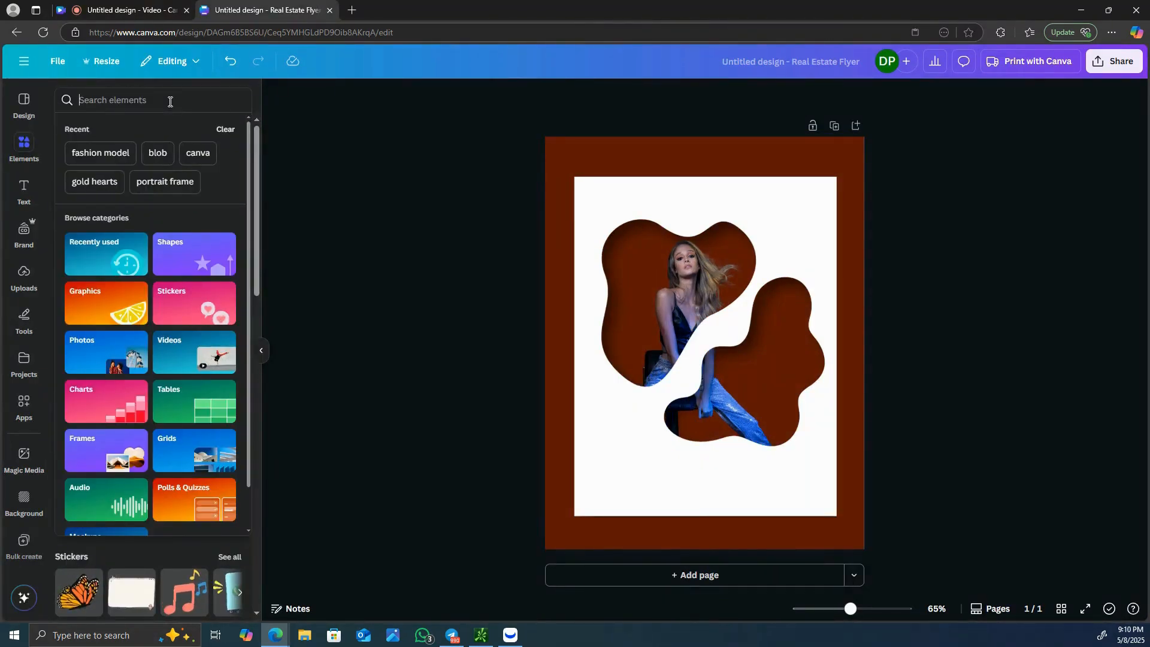
type("blur")
key("Return")
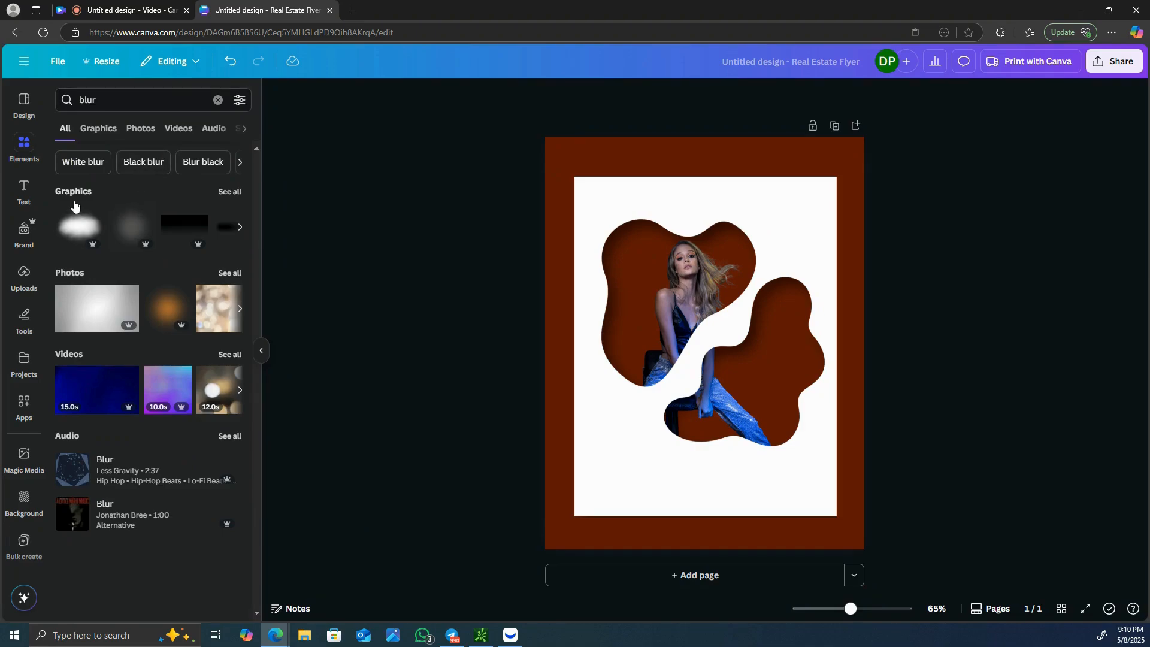
left_click(85, 230)
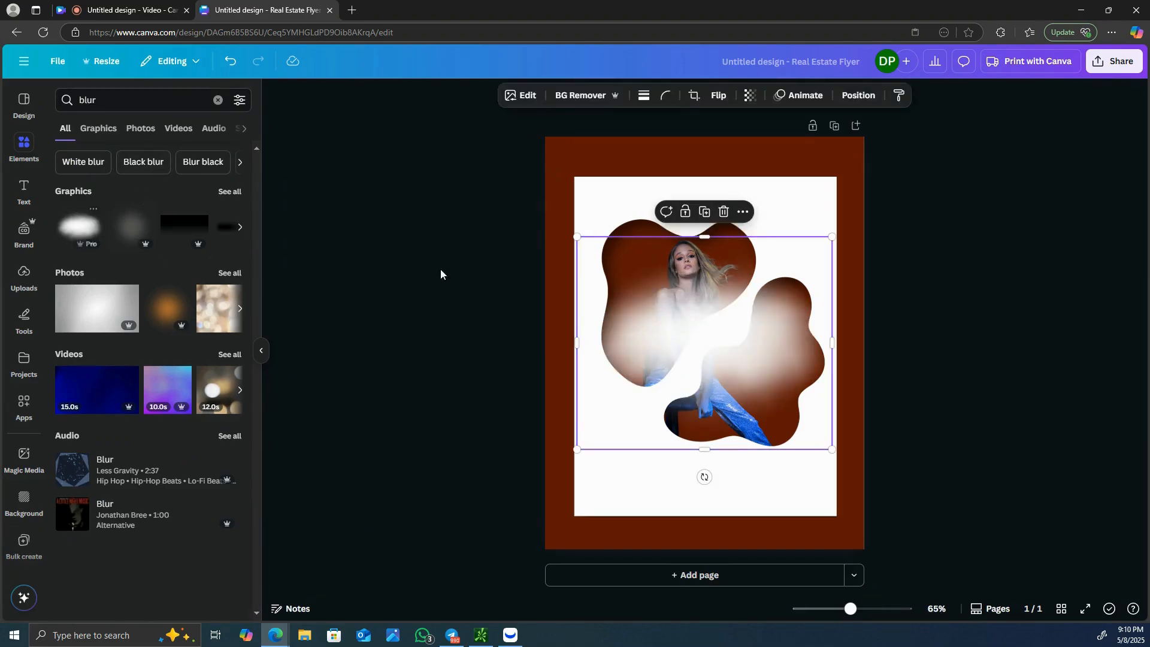
- Lower the opacity of the white blur to roughly half and move it up over the model and blob holes
left_click(750, 97)
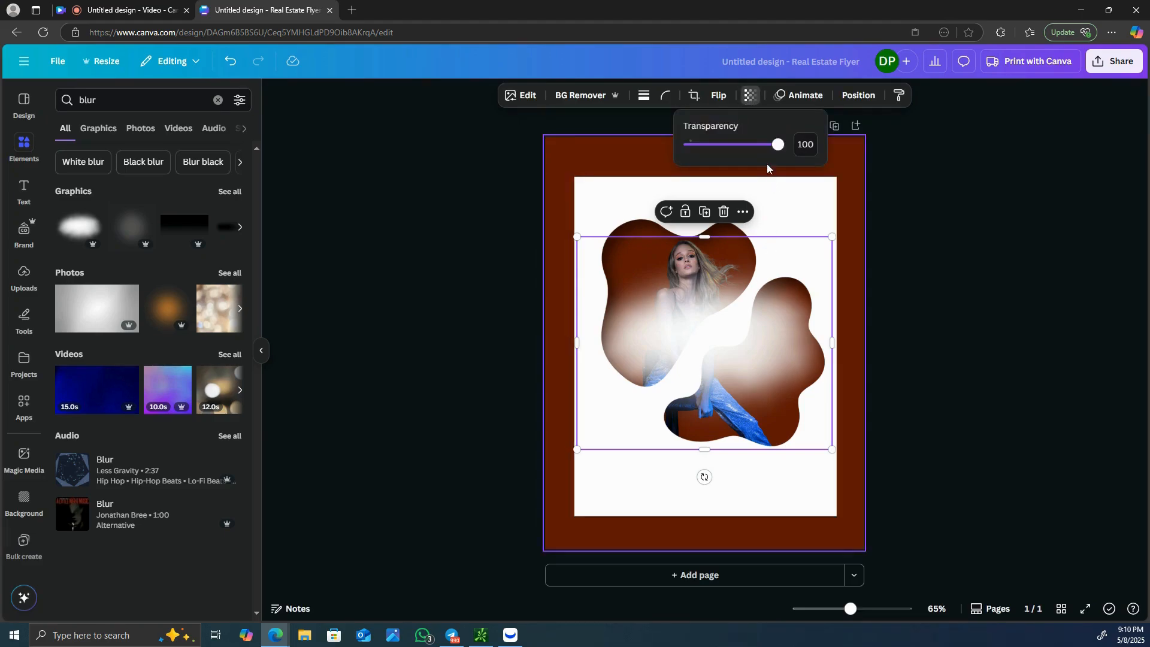
left_click_drag(777, 145, 727, 145)
left_click_drag(719, 290, 719, 279)
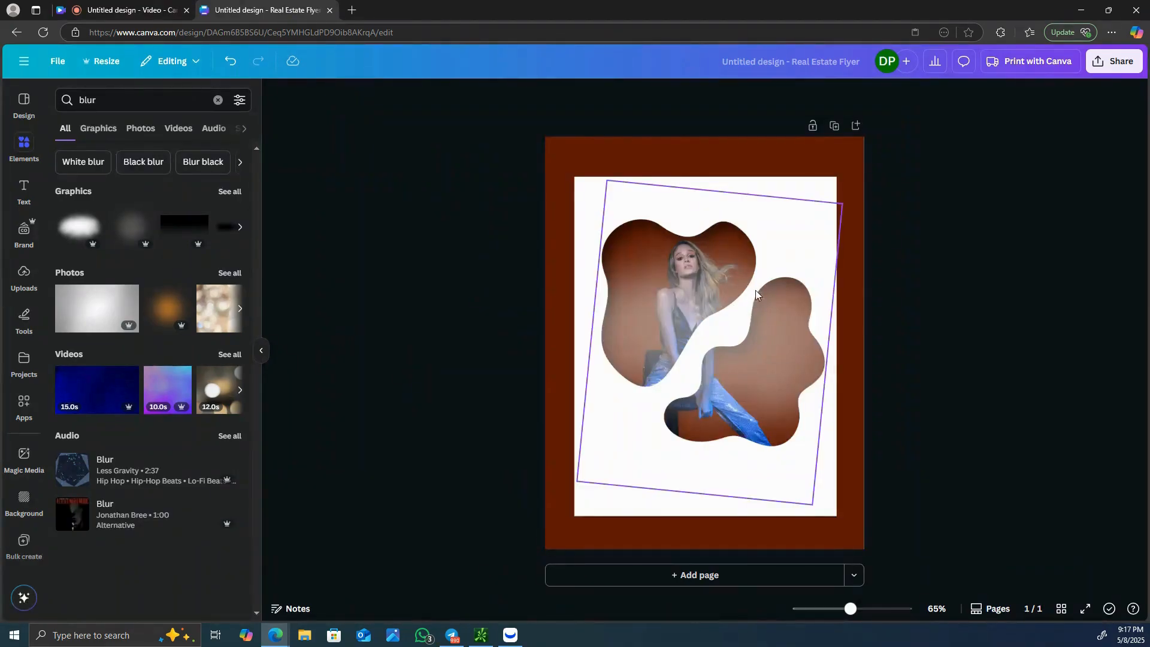
- Reorder the layers so the white blur sits beneath the model, directly above the page background
right_click(779, 242)
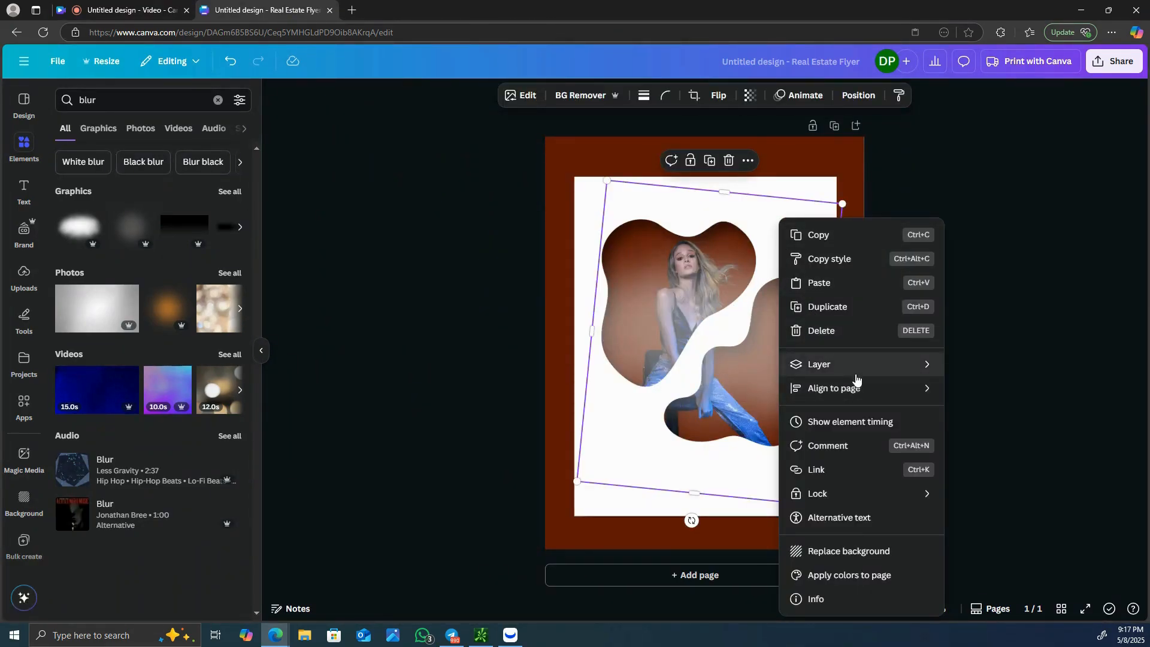
left_click(974, 471)
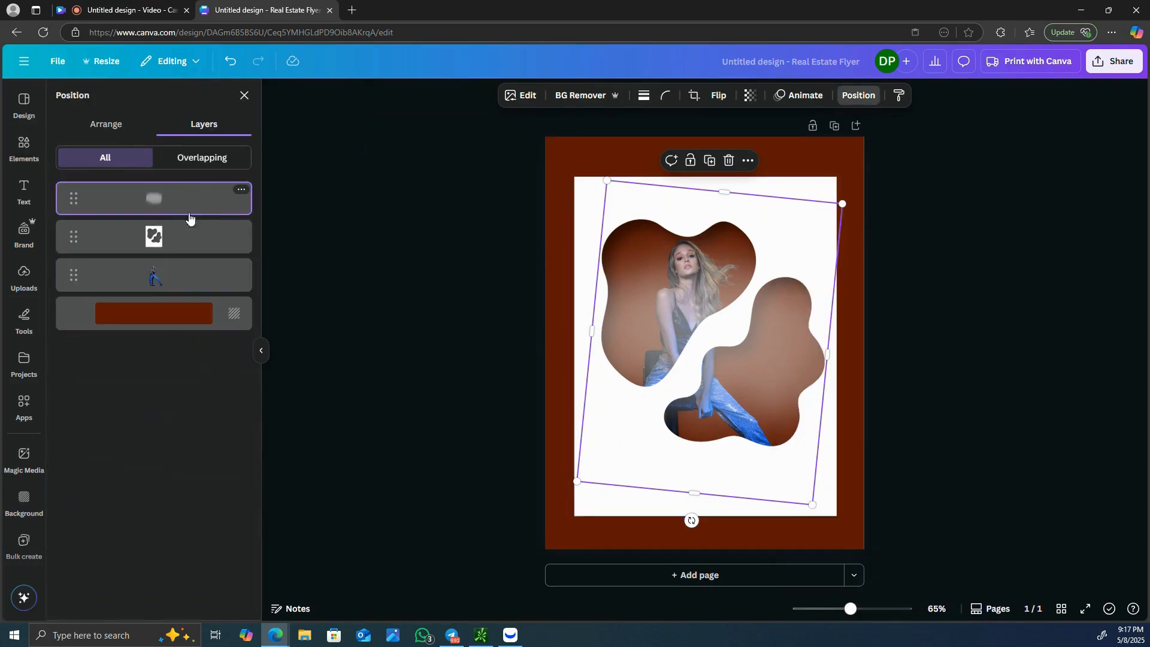
left_click_drag(190, 217, 188, 310)
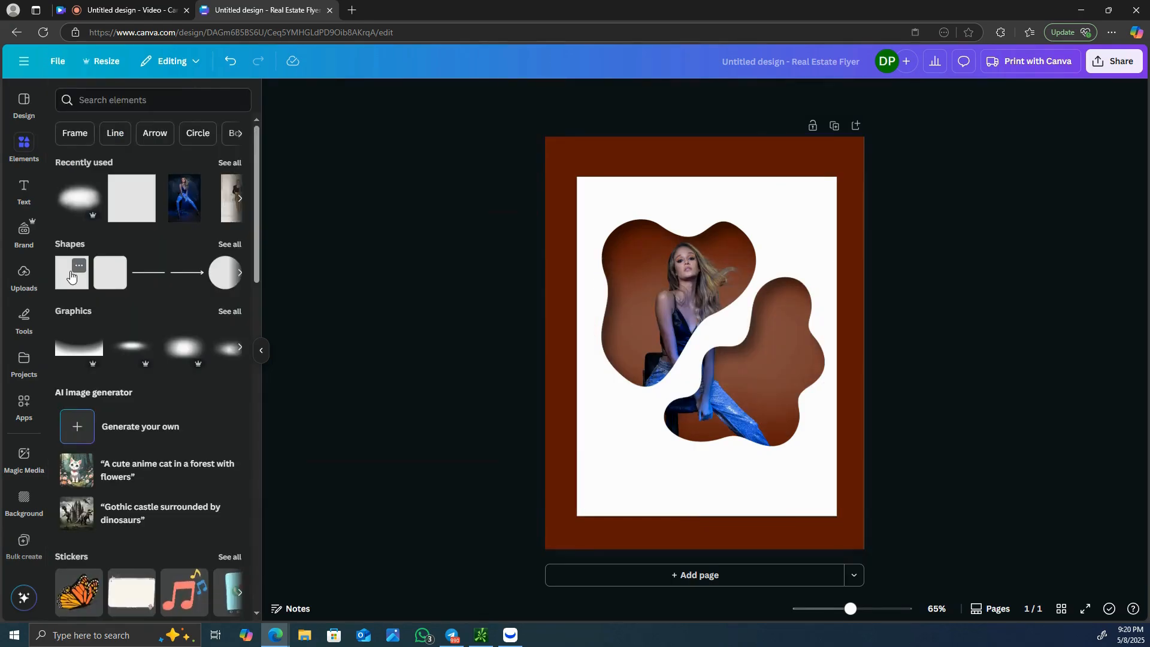
left_click(71, 274)
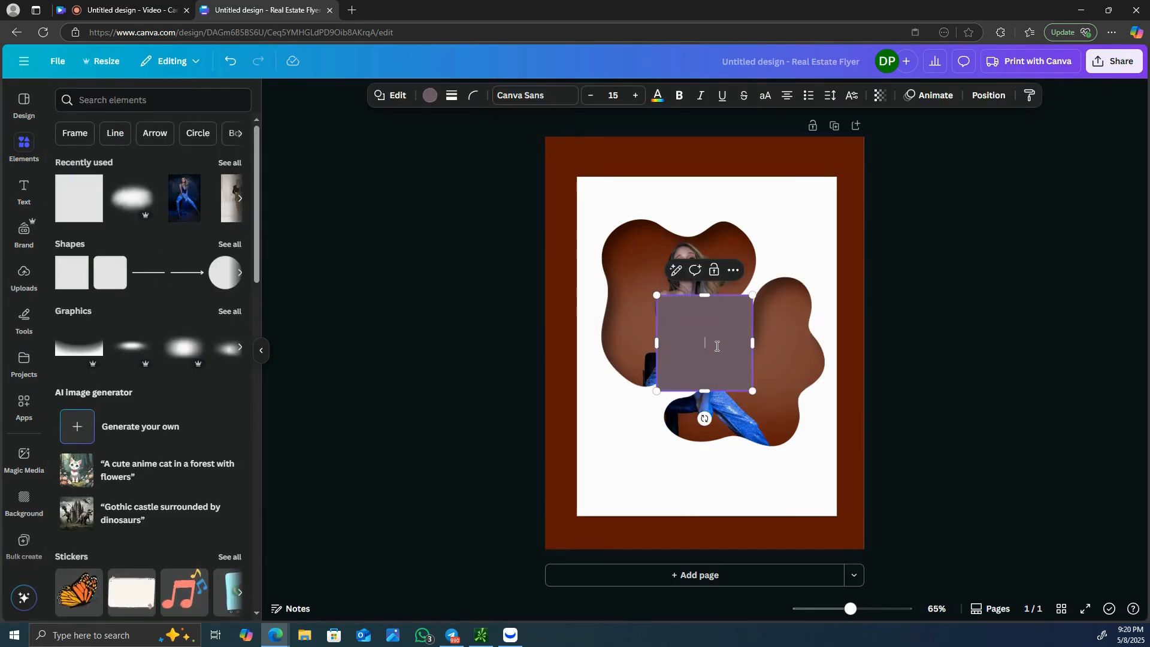
- Move the square to the page's top edge, color it white (#ffffff) and stretch it across the full page width
left_click(782, 164)
left_click_drag(703, 301, 617, 131)
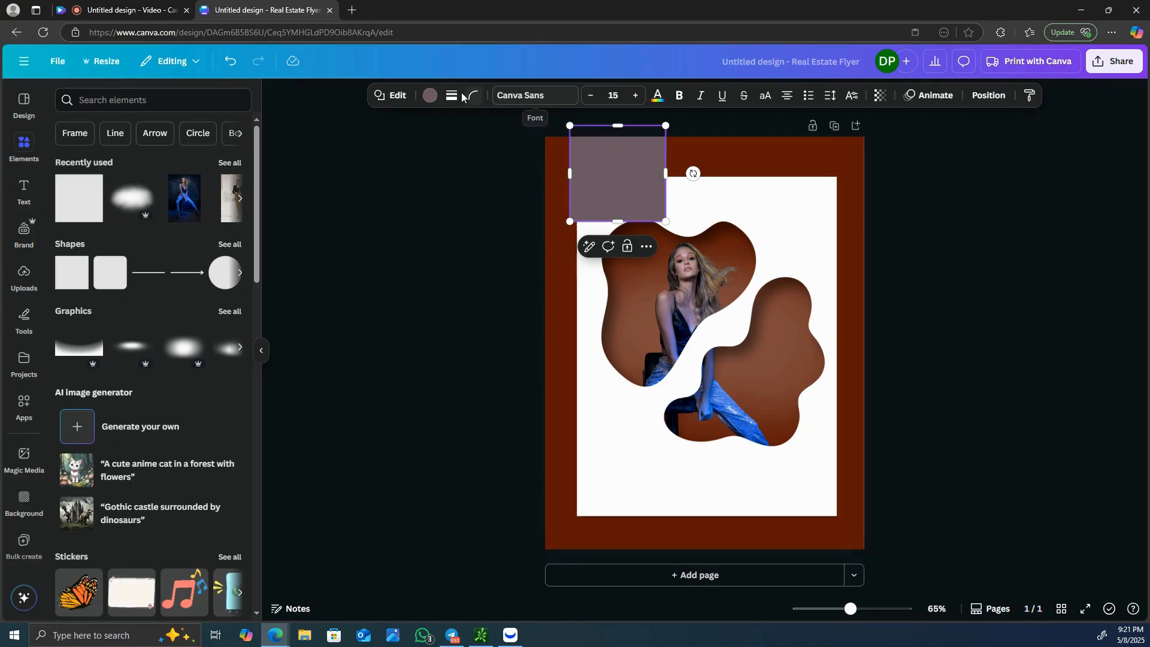
left_click(431, 99)
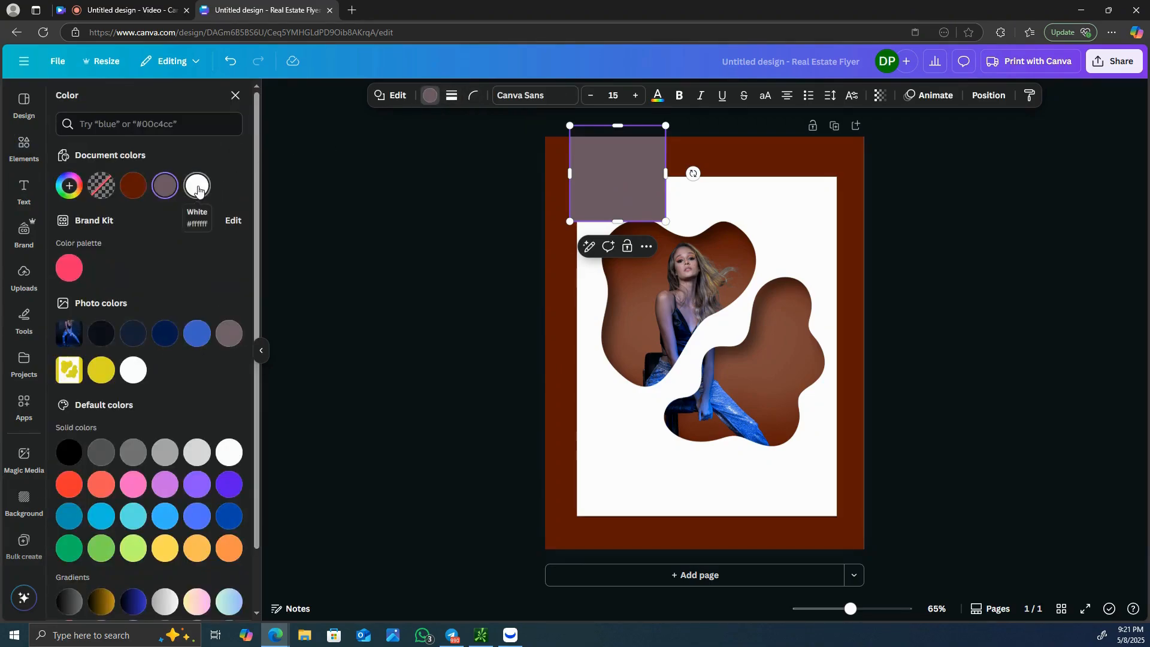
left_click(199, 190)
left_click_drag(629, 186, 864, 162)
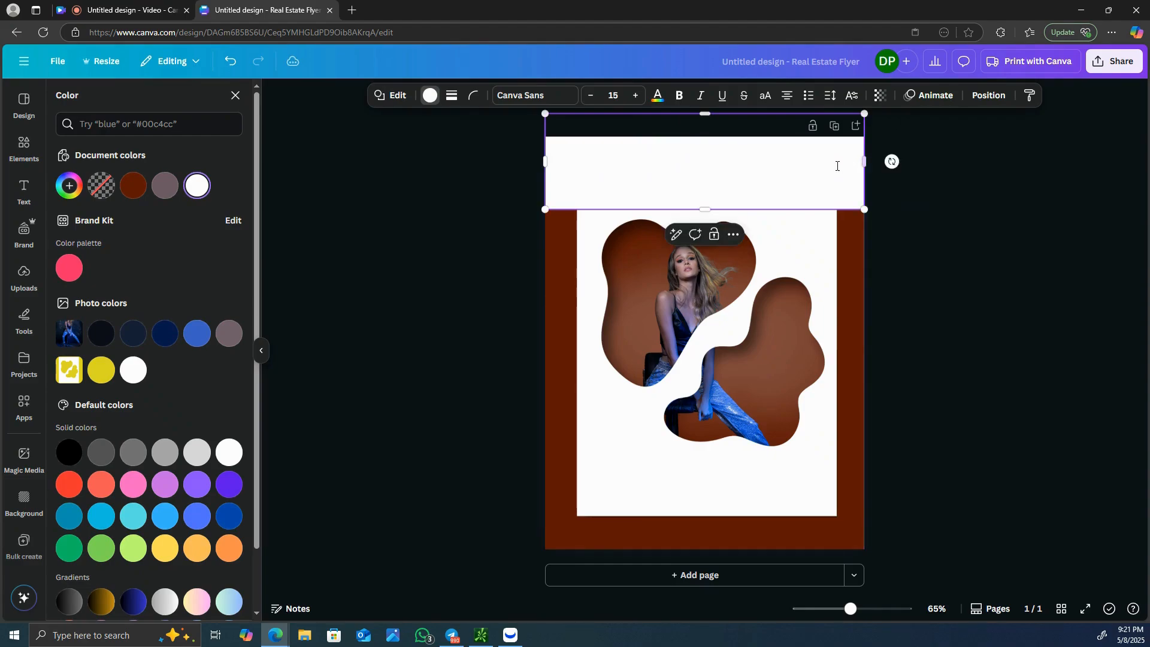
- Copy and paste the white rectangle, and place the copy over the brown border along the page's bottom edge
right_click(772, 175)
left_click(817, 189)
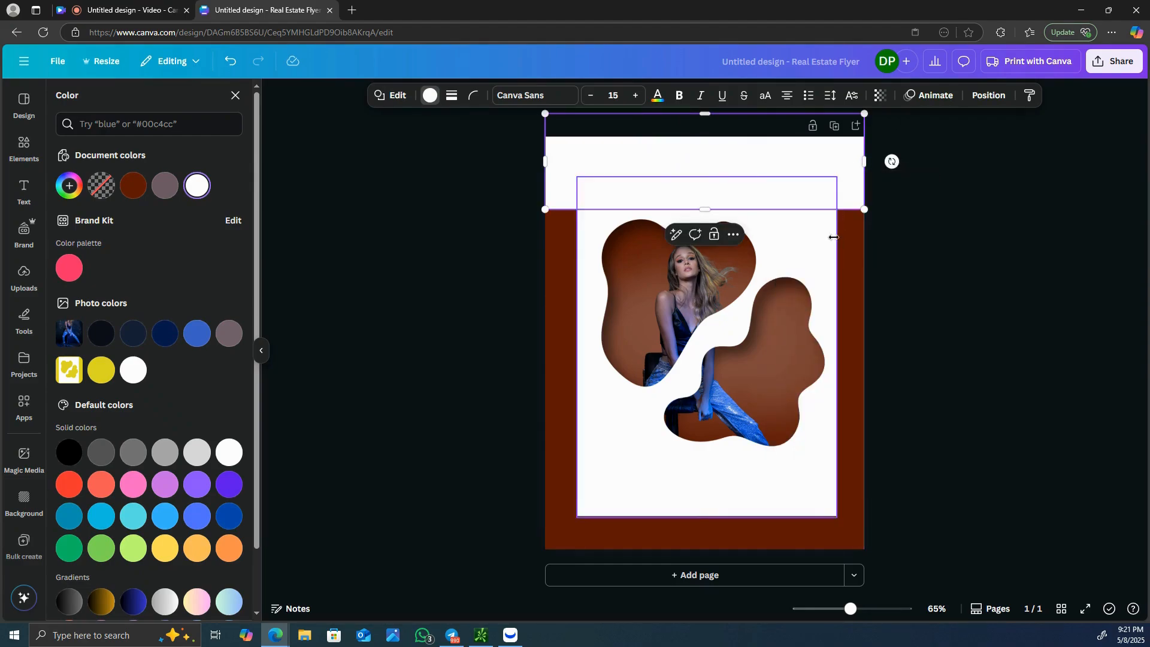
right_click(831, 239)
left_click(862, 283)
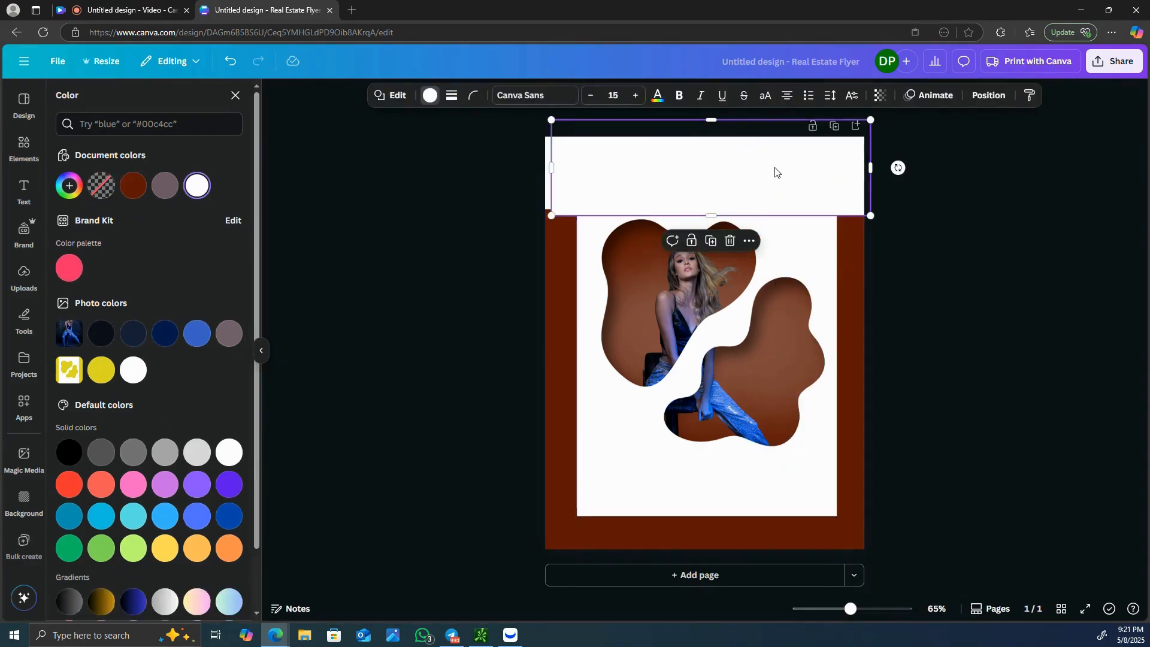
left_click_drag(775, 174, 757, 552)
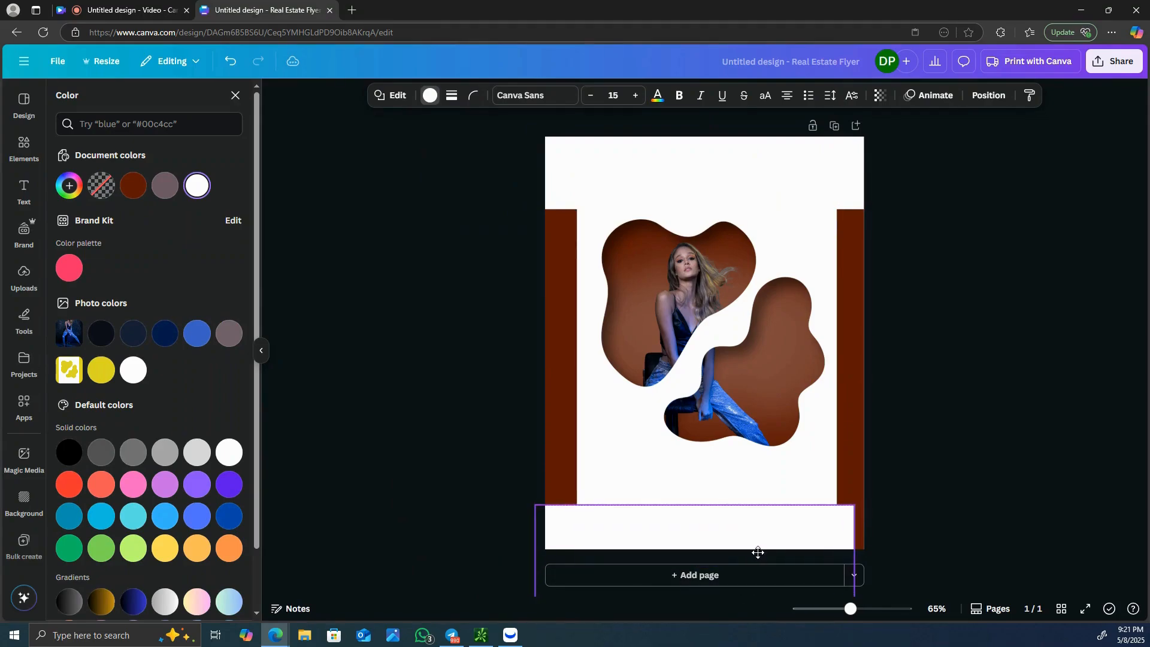
- Paste another white rectangle, rotate it upright and fit it over the brown border along the page's right edge
right_click(718, 522)
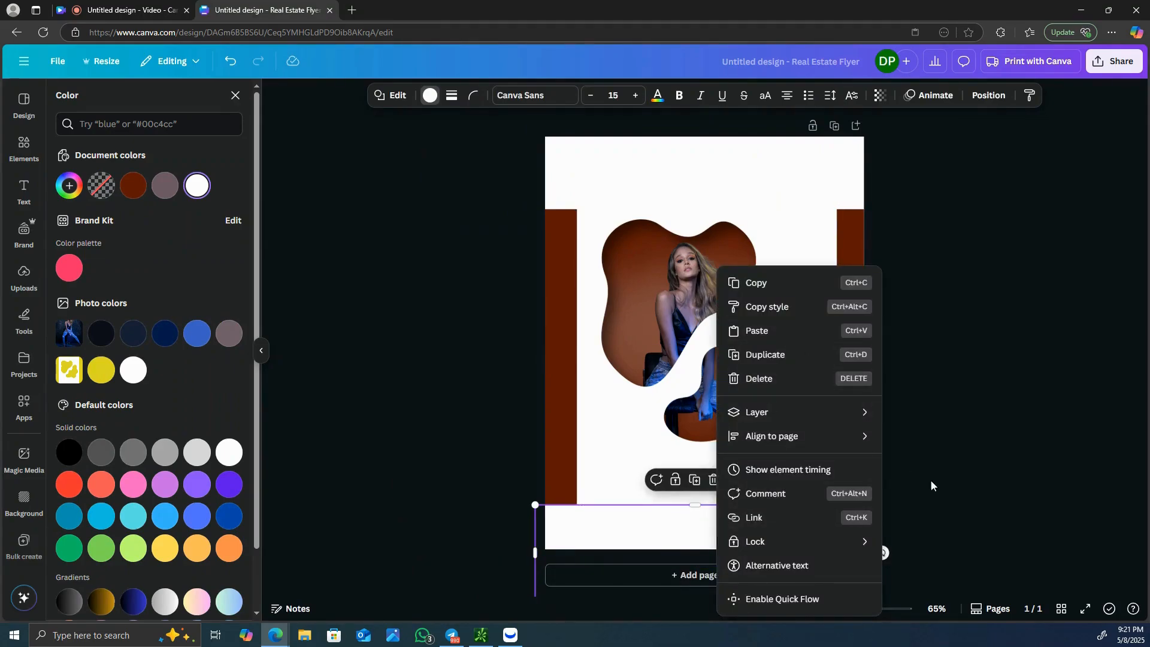
left_click(784, 329)
left_click_drag(809, 441, 983, 367)
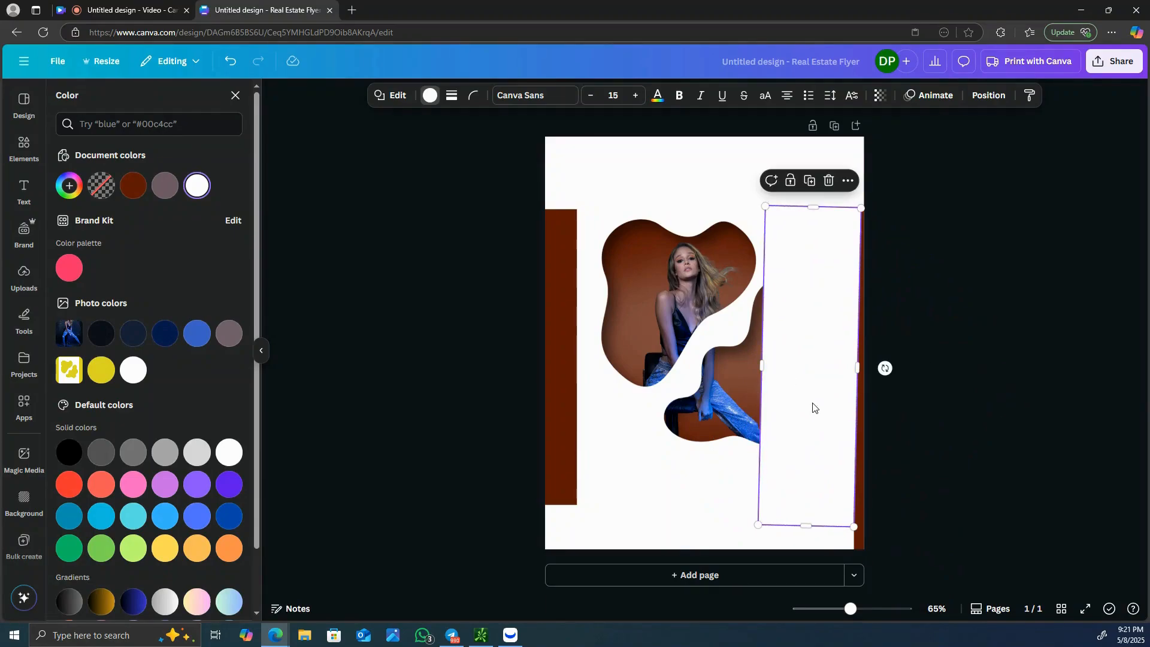
left_click_drag(813, 407, 875, 401)
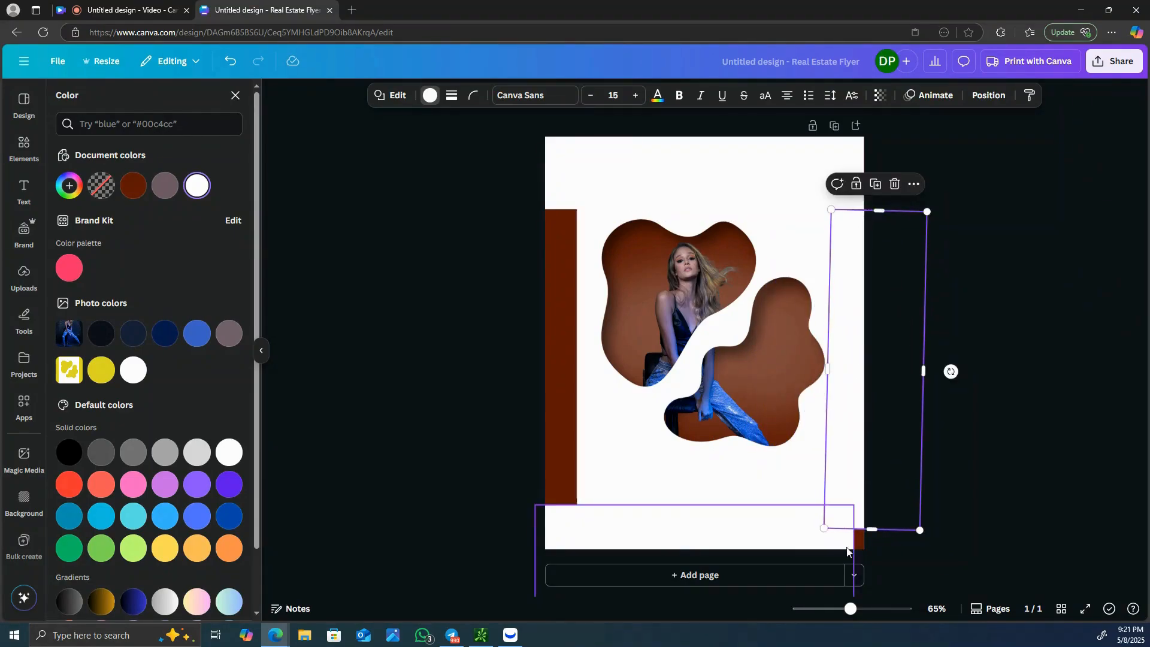
left_click_drag(871, 530, 867, 558)
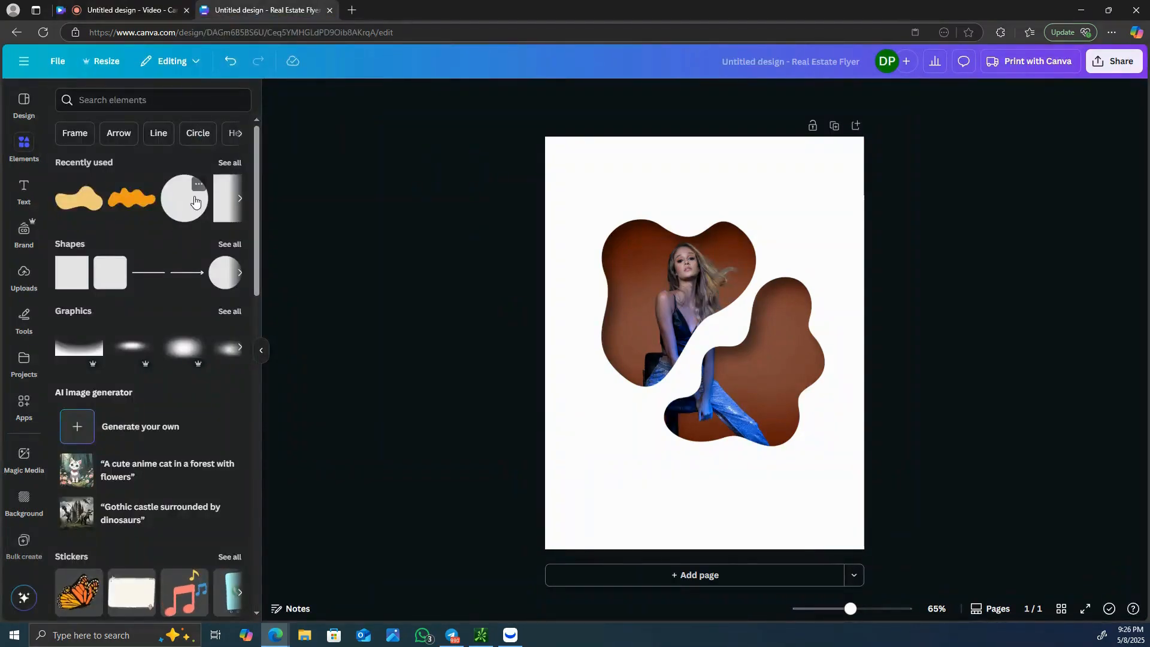
- Add a dark reddish-brown circle, shrink it to a small dot and place it above the right-hand blob
left_click(192, 202)
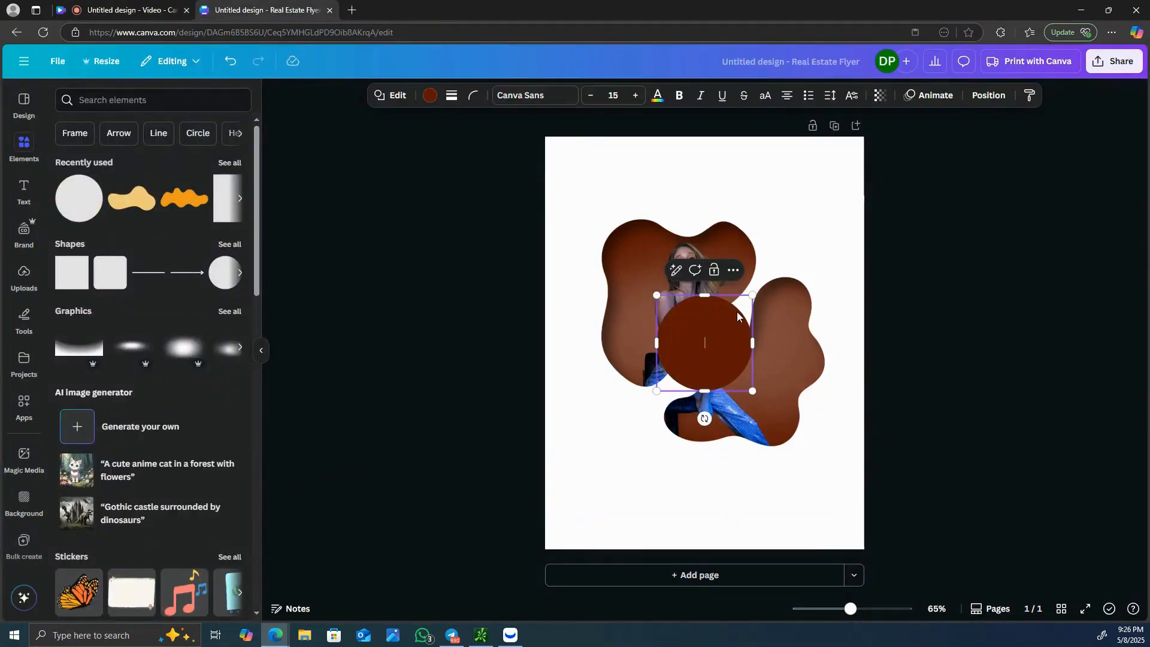
left_click_drag(752, 297, 696, 363)
left_click_drag(686, 419, 797, 251)
left_click_drag(805, 190, 795, 200)
left_click_drag(794, 255, 792, 289)
- Duplicate the small brown circle and place the copy beside the right edge of the right-hand blob
right_click(782, 250)
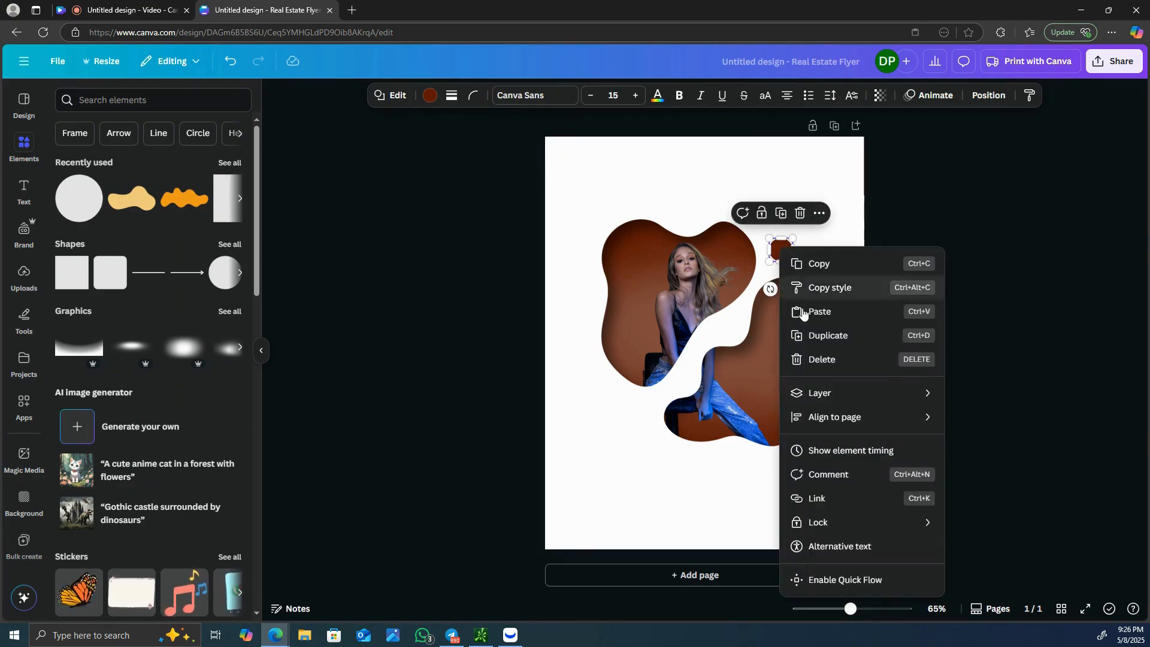
left_click(804, 334)
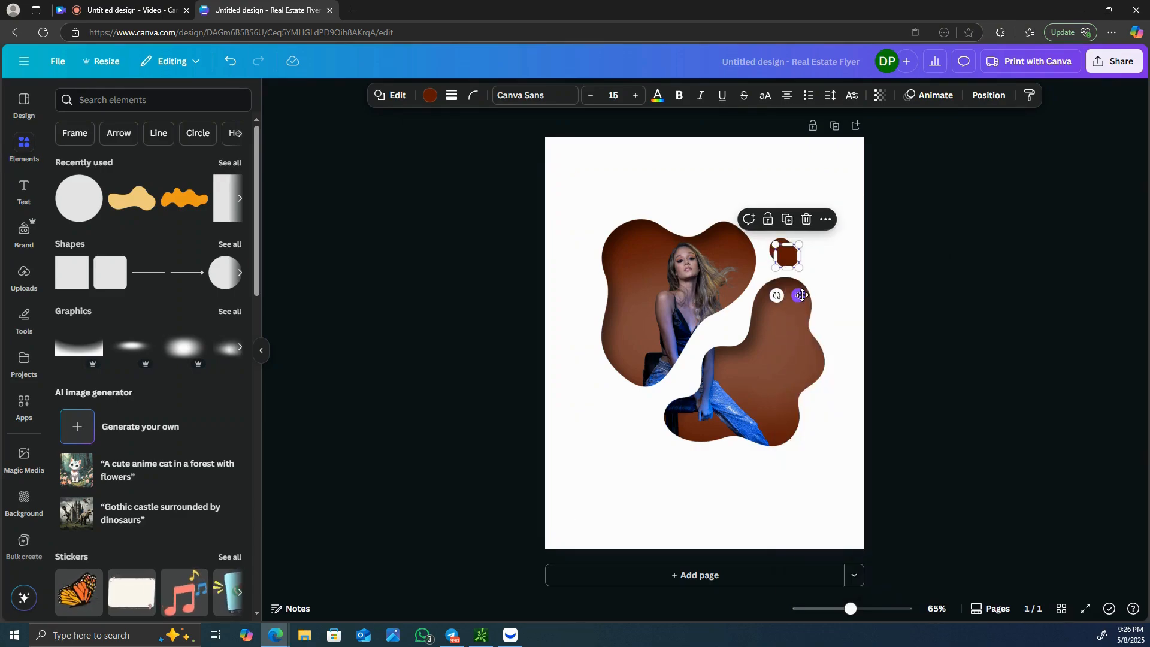
left_click_drag(799, 295, 847, 348)
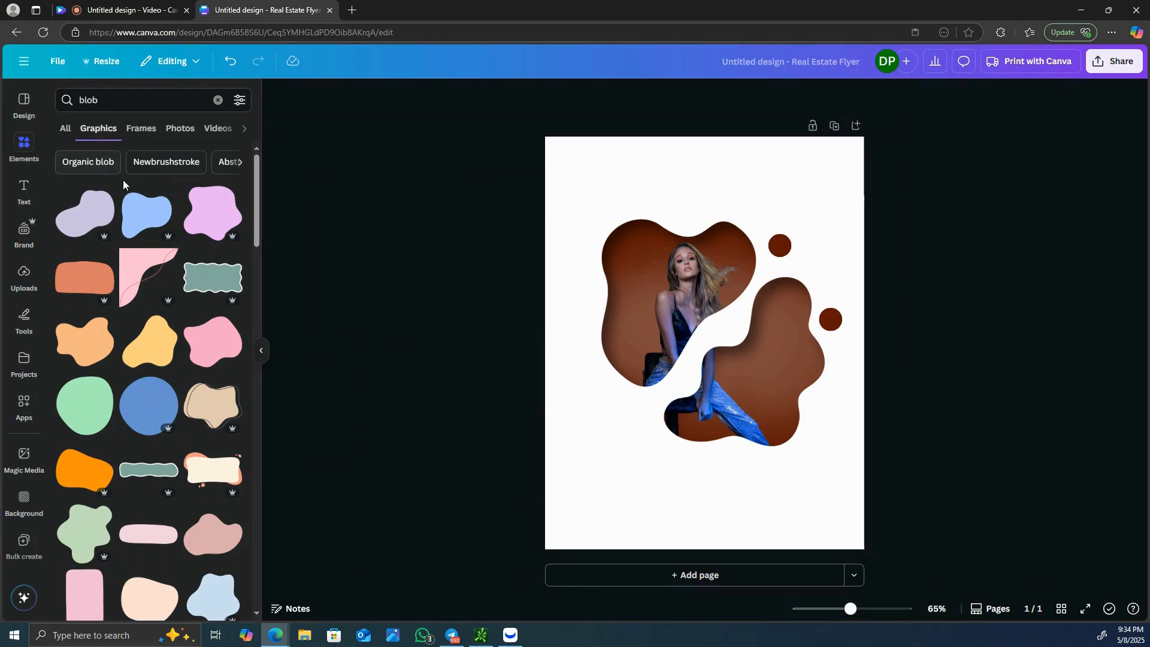
- Add an elongated curved blob graphic to the page and recolor it with the document's dark reddish-brown
scroll(139, 215, "down", 5)
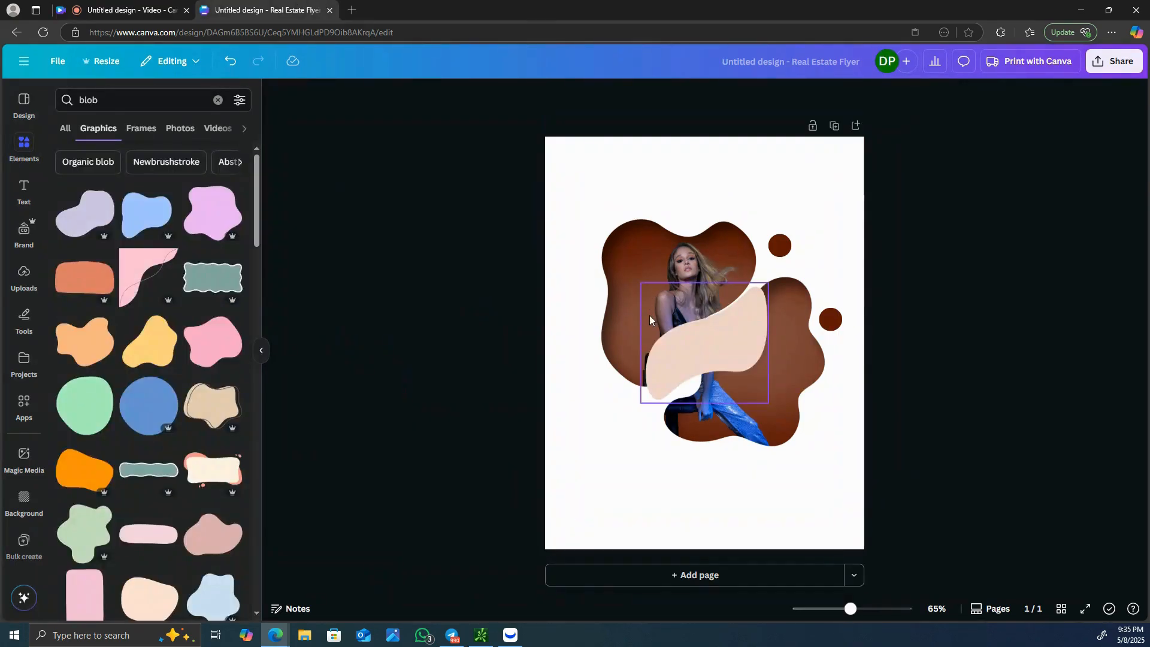
left_click(710, 358)
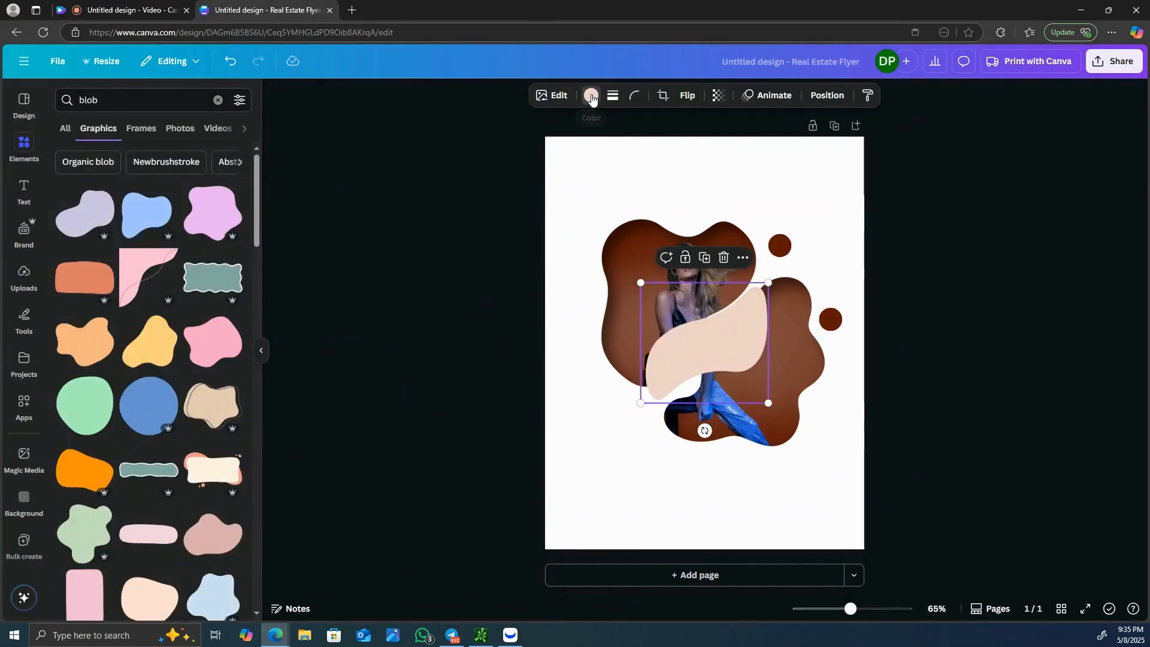
left_click(592, 98)
left_click(103, 188)
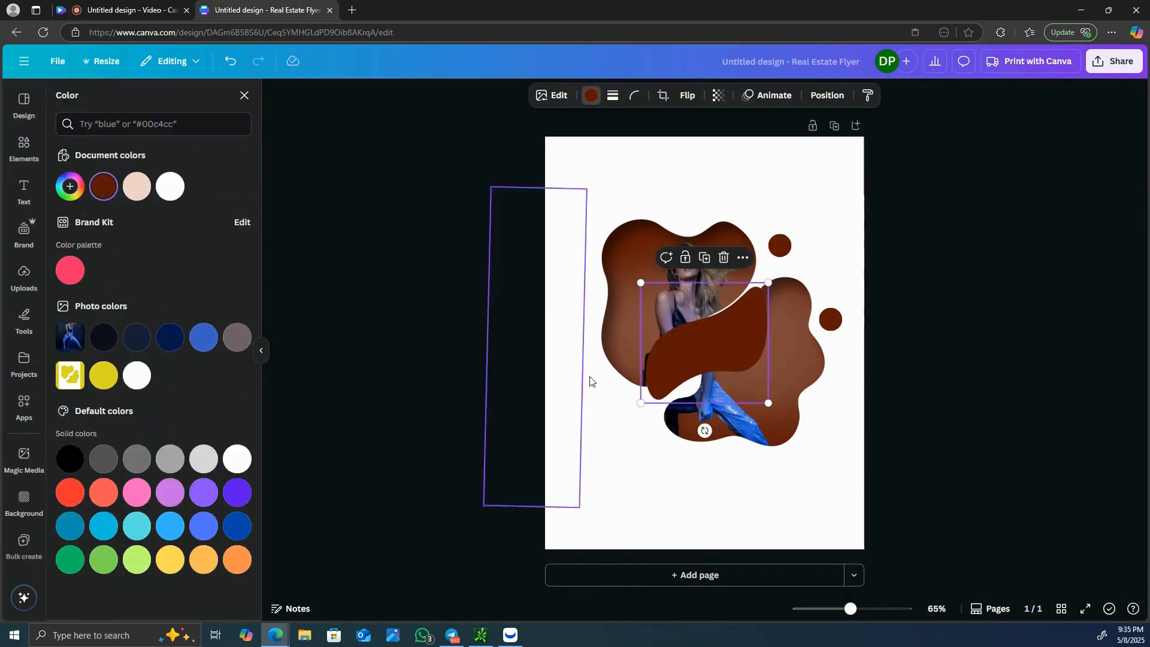
- Rotate the brown curved blob, shrink it and place it just below the left-hand cut-out
left_click_drag(670, 342, 601, 419)
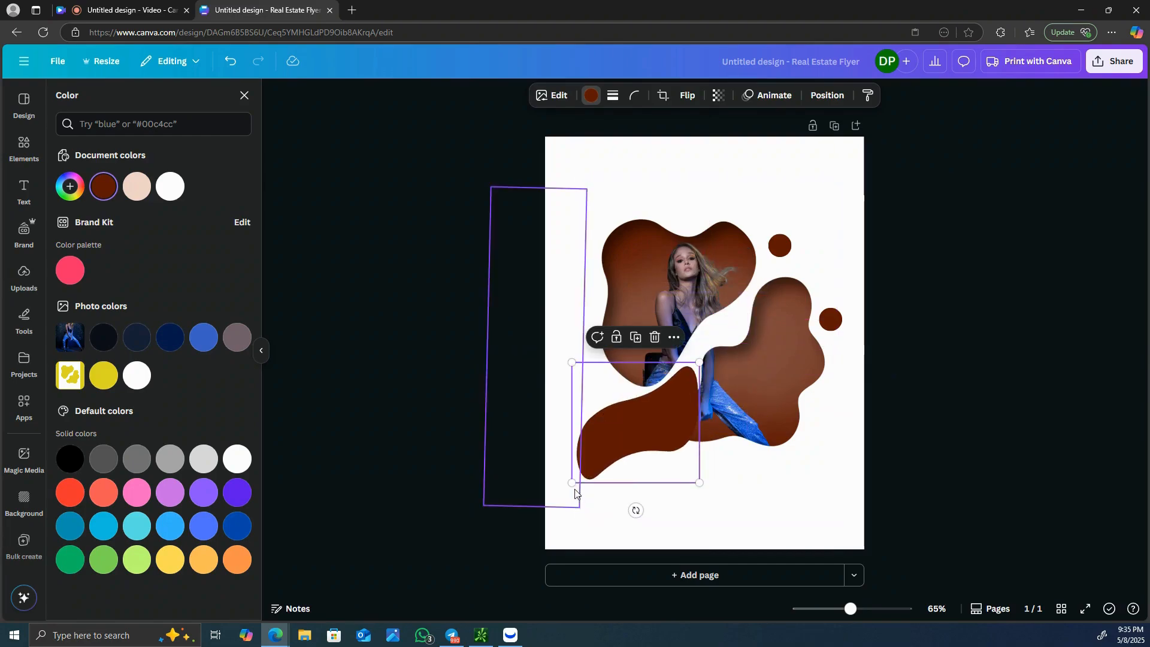
left_click_drag(572, 482, 693, 432)
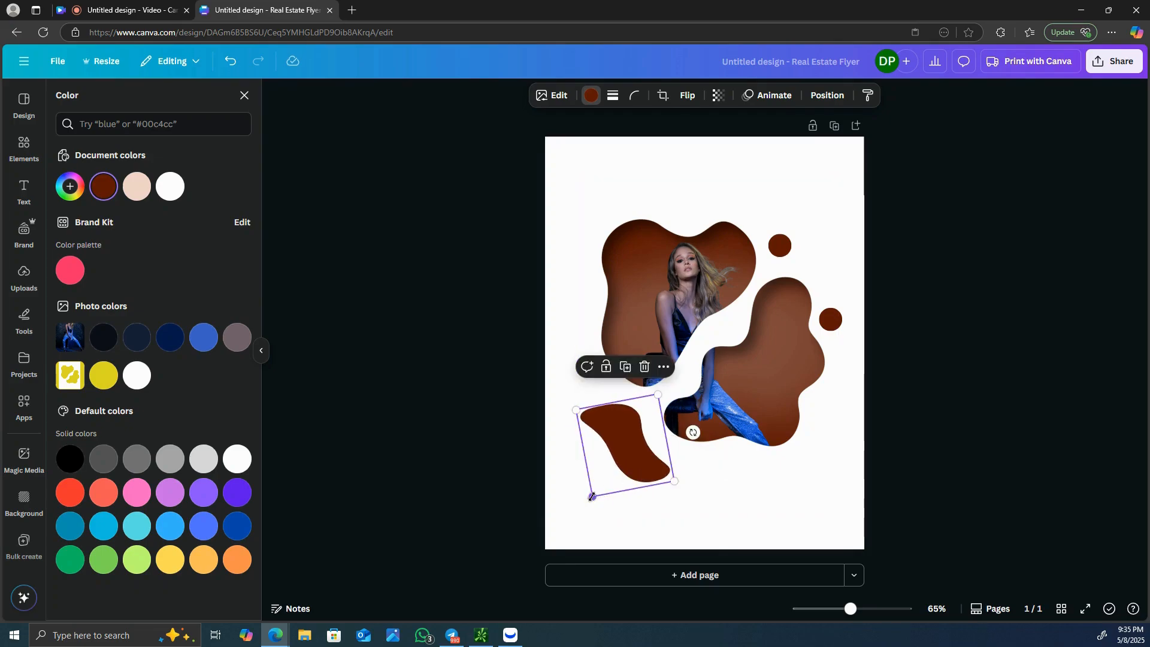
left_click_drag(591, 497, 611, 465)
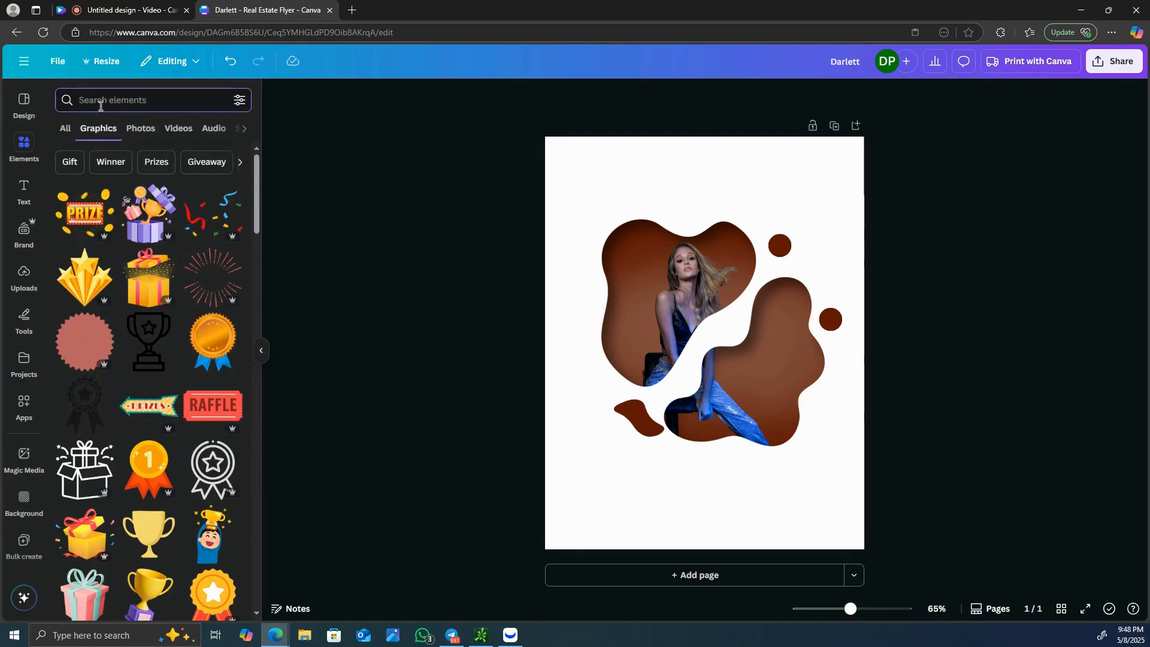
- Search the graphics for "prize", add the gold medal with blue ribbons and shrink it into the page's upper-left corner
type("p")
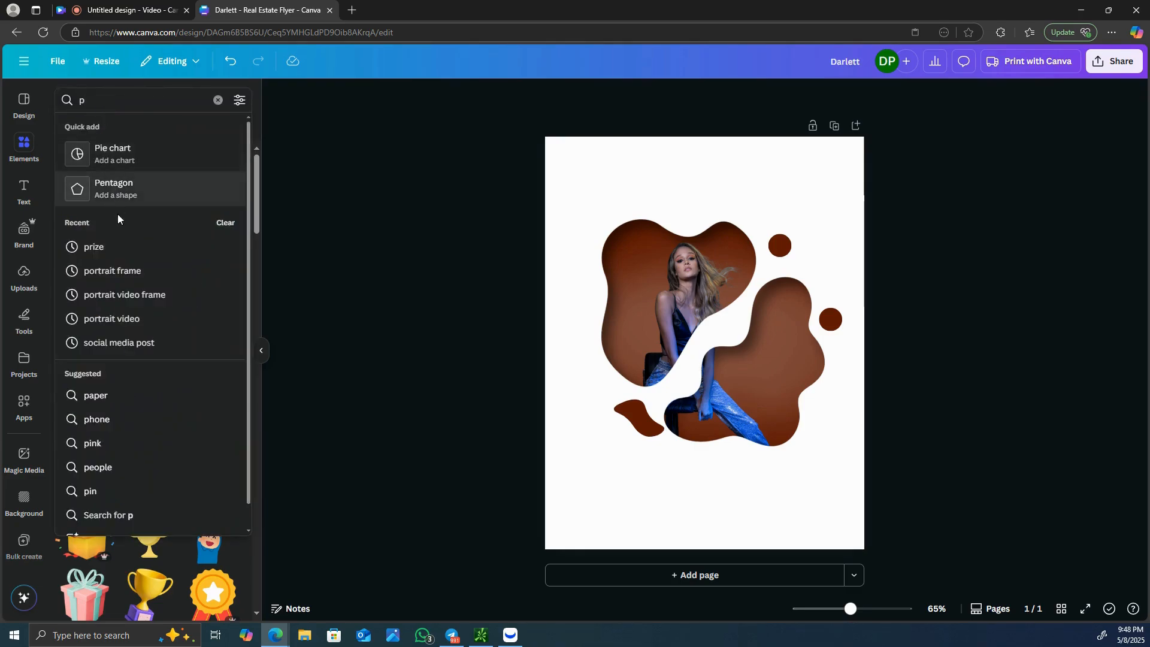
left_click(123, 250)
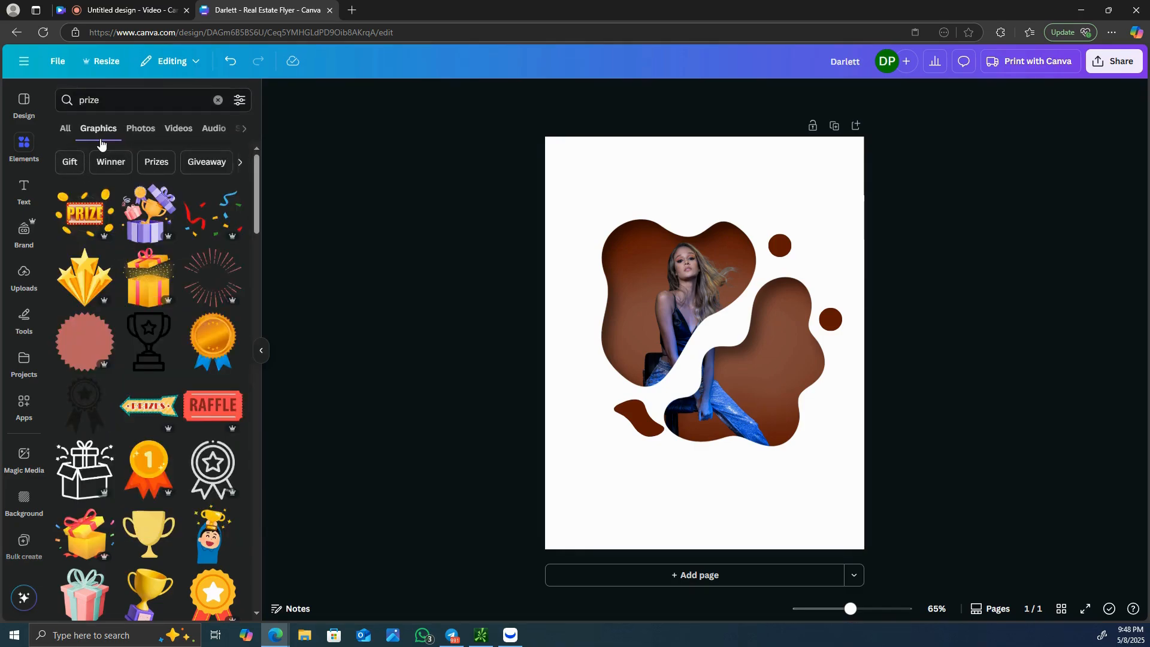
left_click(205, 340)
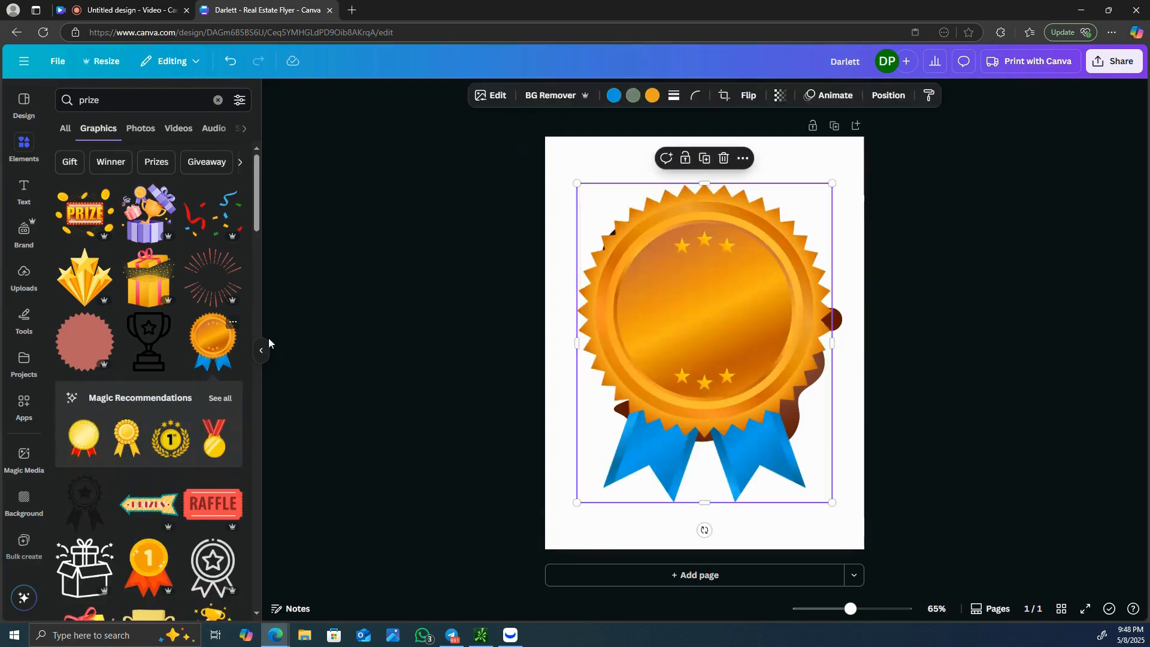
mouse_move(577, 184)
left_mouse_down()
mouse_move(803, 451)
mouse_move(576, 163)
left_mouse_up()
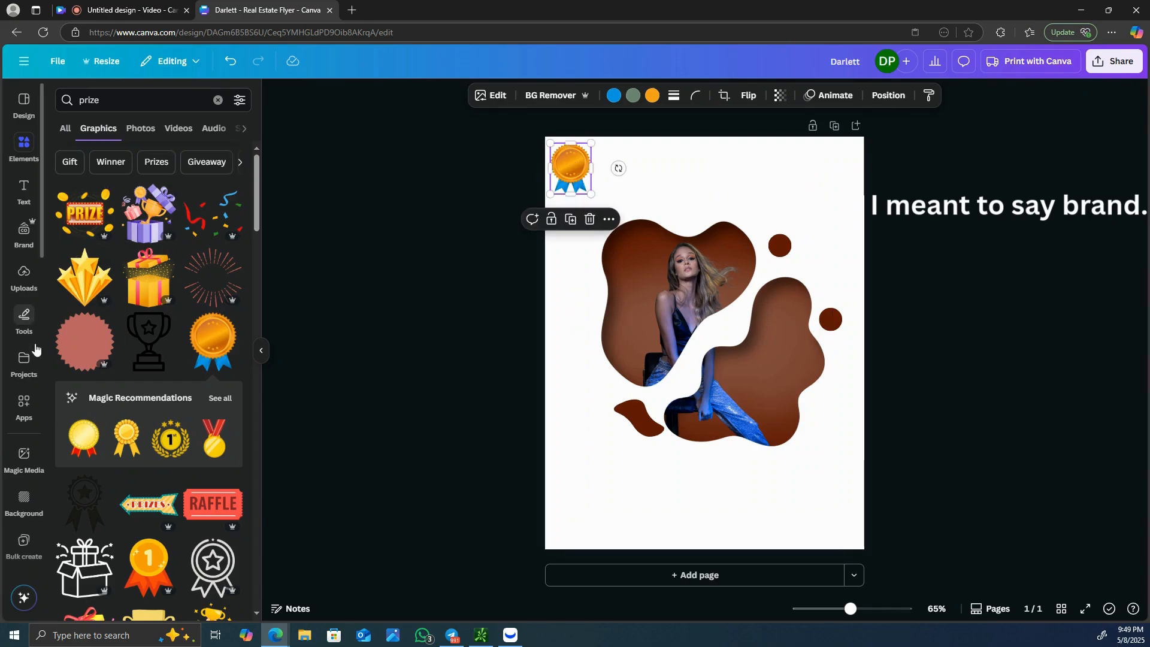
- Add a heading text box and replace its placeholder text with "Darlett"
left_click(22, 198)
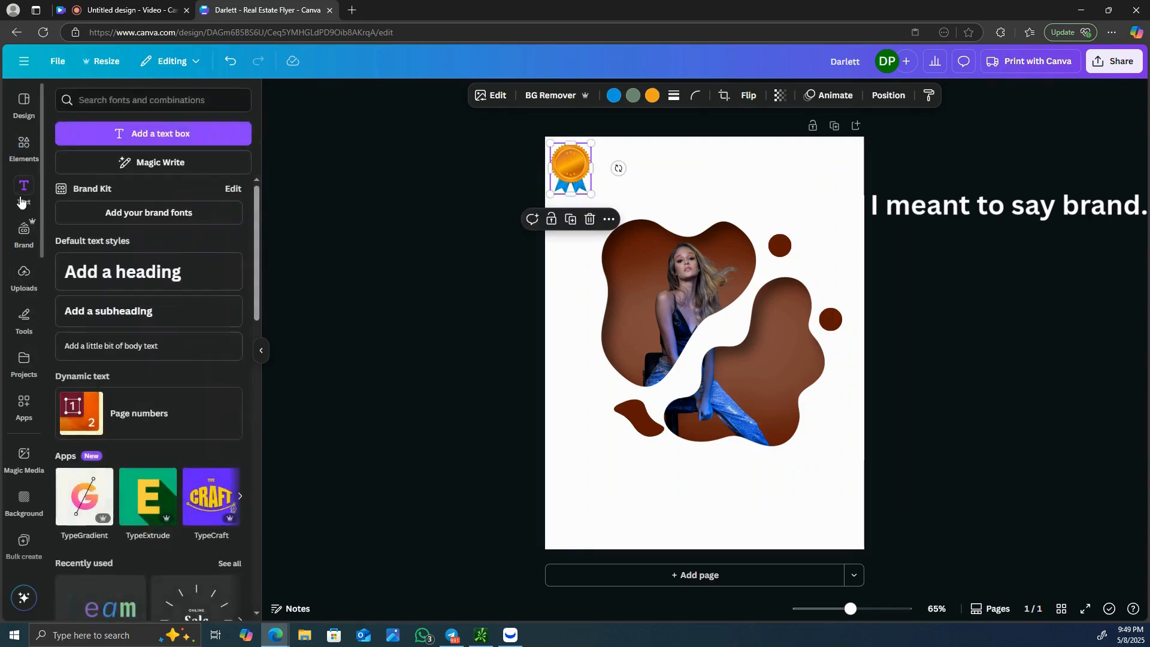
left_click(123, 270)
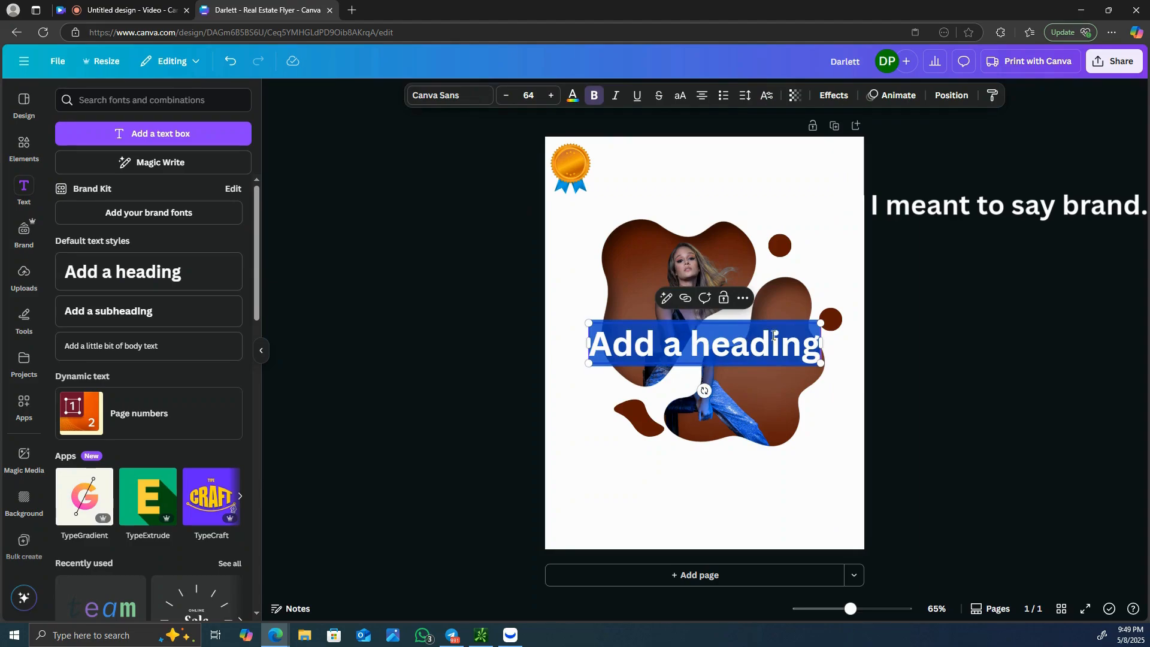
left_click(800, 341)
key("BackSpace")
key("BackSpace")
key("BackSpace")
key("BackSpace")
key("BackSpace")
key("BackSpace")
key("BackSpace")
key("BackSpace")
key("BackSpace")
key("BackSpace")
key("BackSpace")
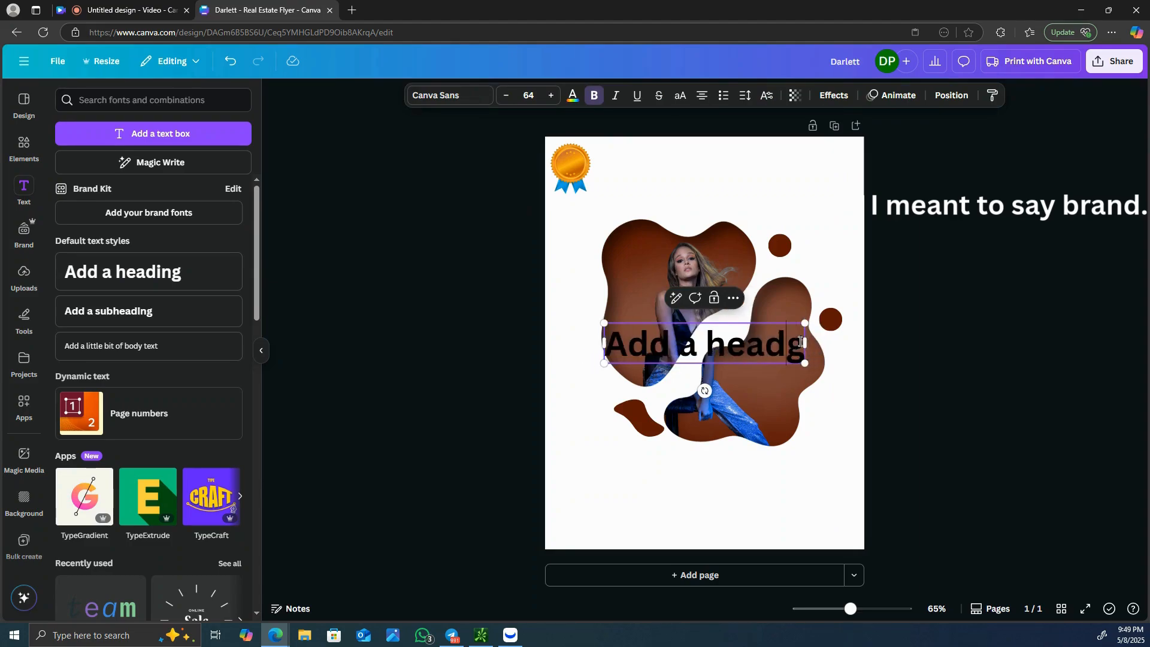
key("BackSpace")
key("Delete")
type("Darlett")
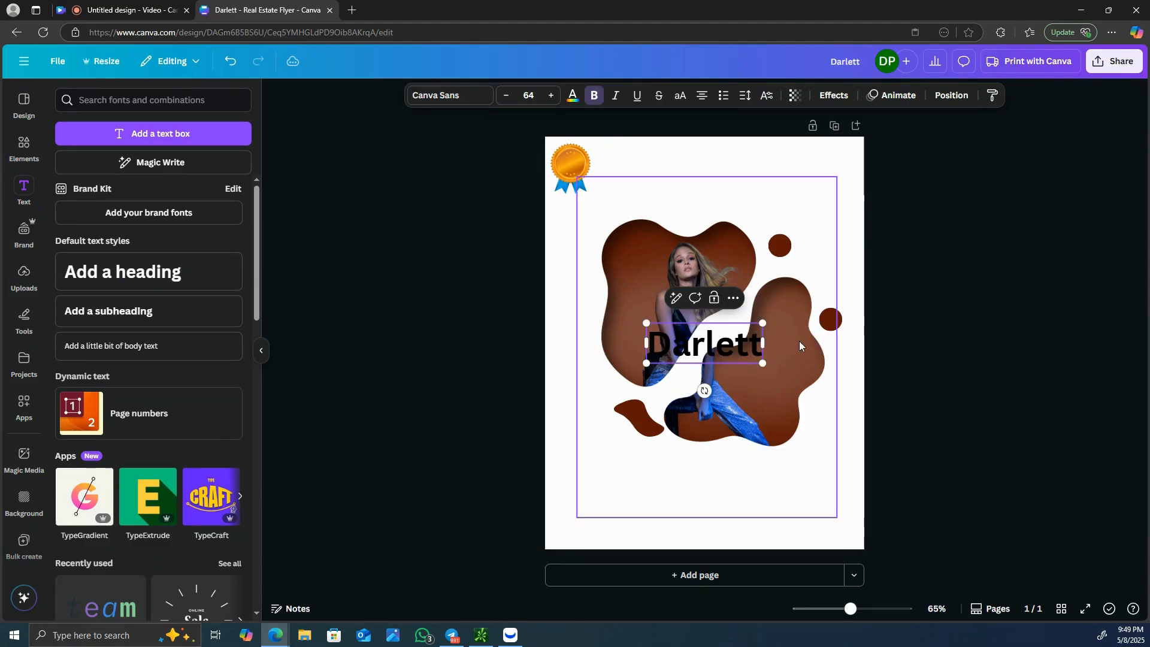
- Reduce the "Darlett" heading's font size to 19 and place it across the face of the gold medal
left_click(507, 97)
left_click(507, 97)
left_click(507, 97)
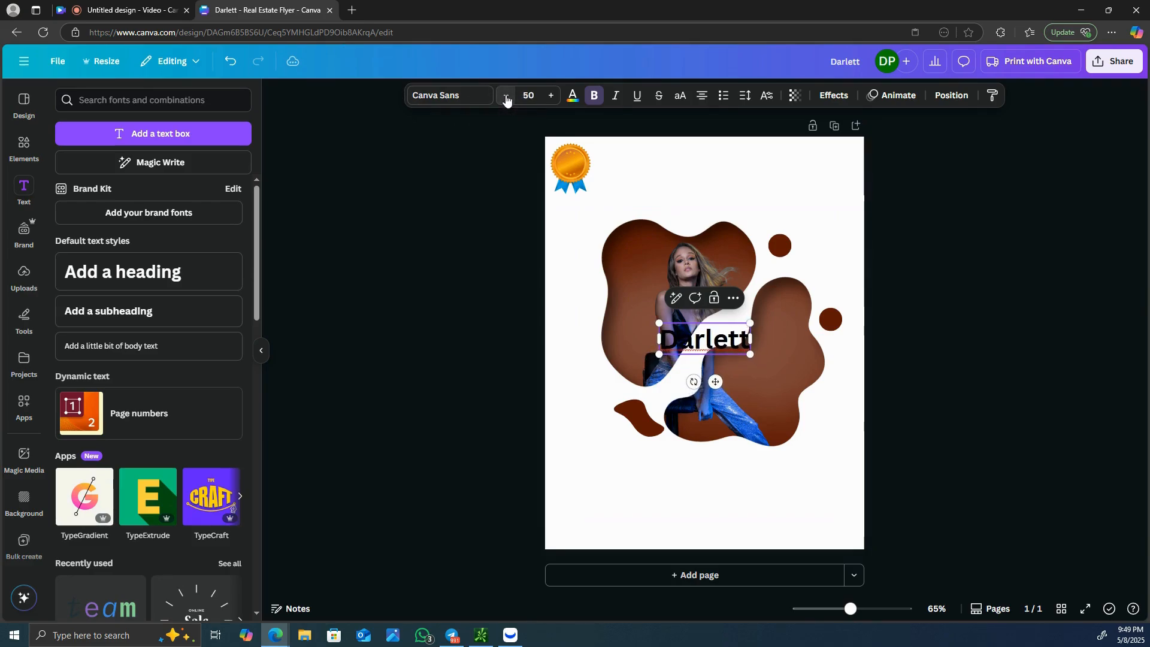
left_click(507, 97)
left_click(507, 97)
left_click(506, 97)
left_click(506, 97)
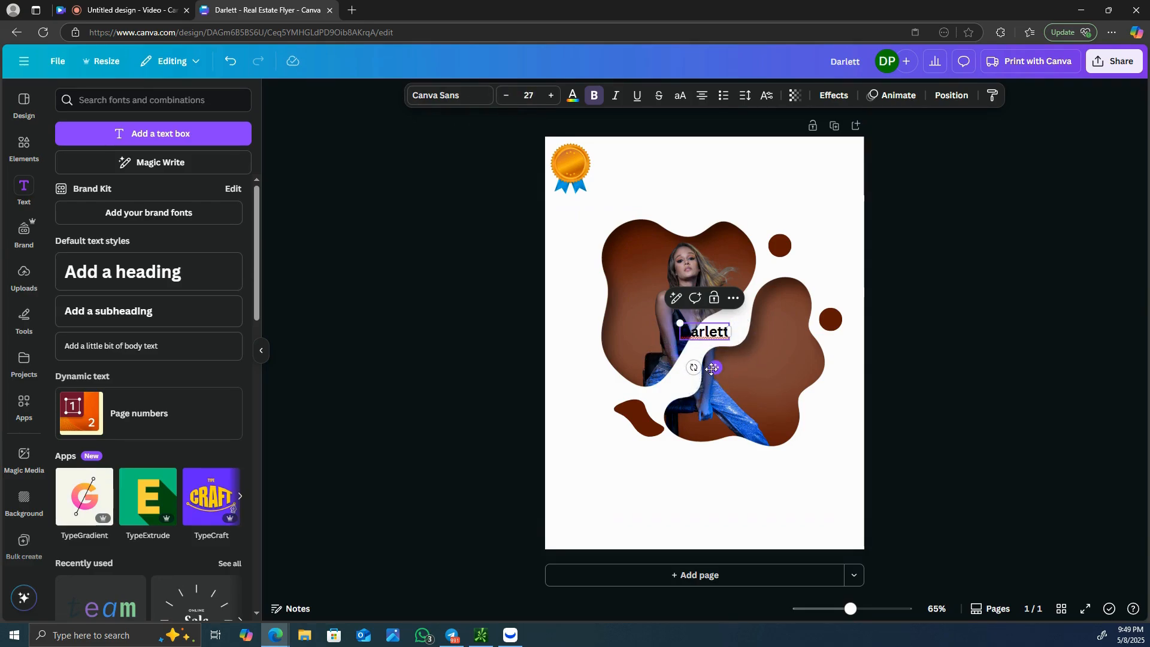
left_click_drag(712, 368, 577, 202)
left_click(507, 97)
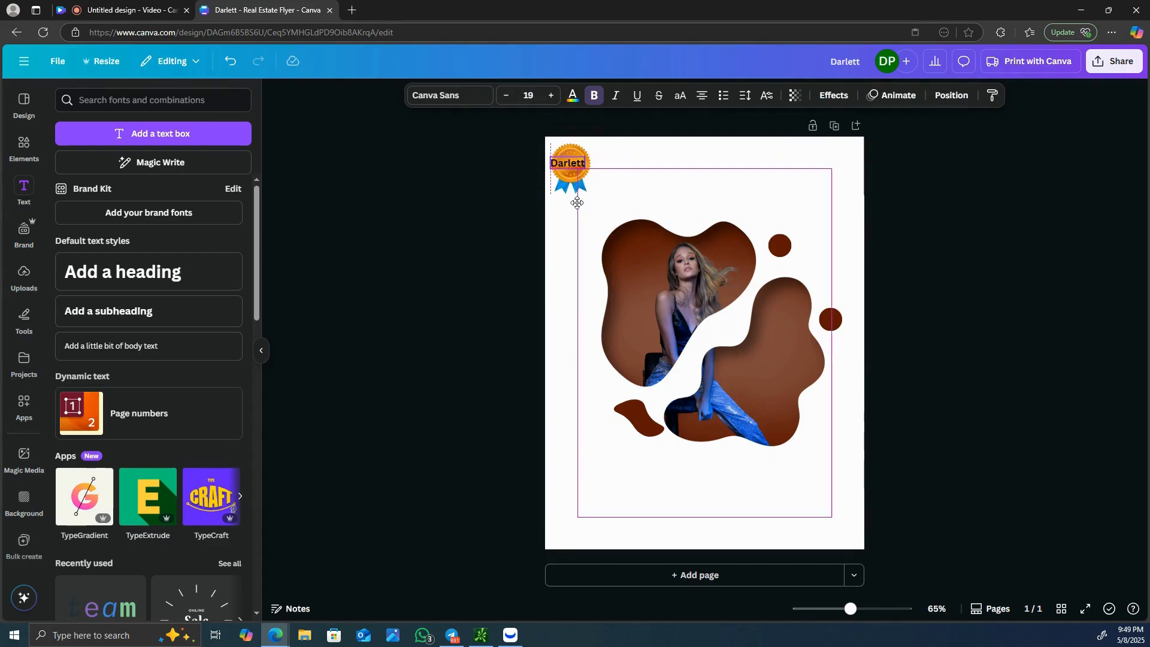
left_click(1015, 239)
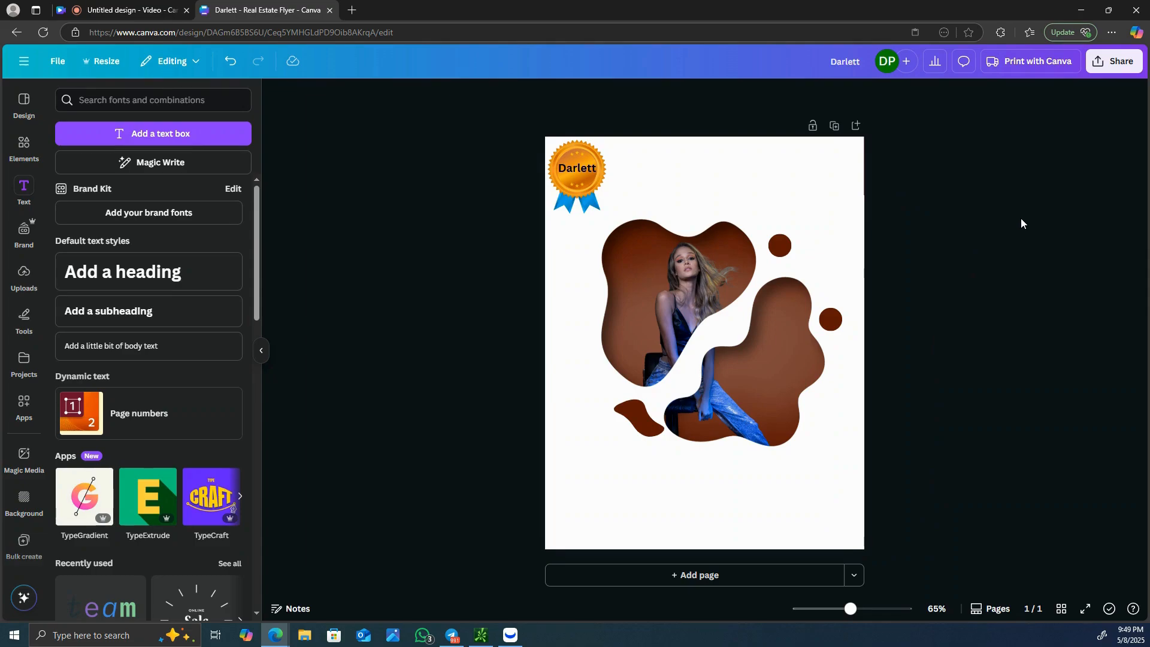
- Download the finished flyer as a PNG at size 1 (1,545 × 2,000 px)
left_click(1123, 61)
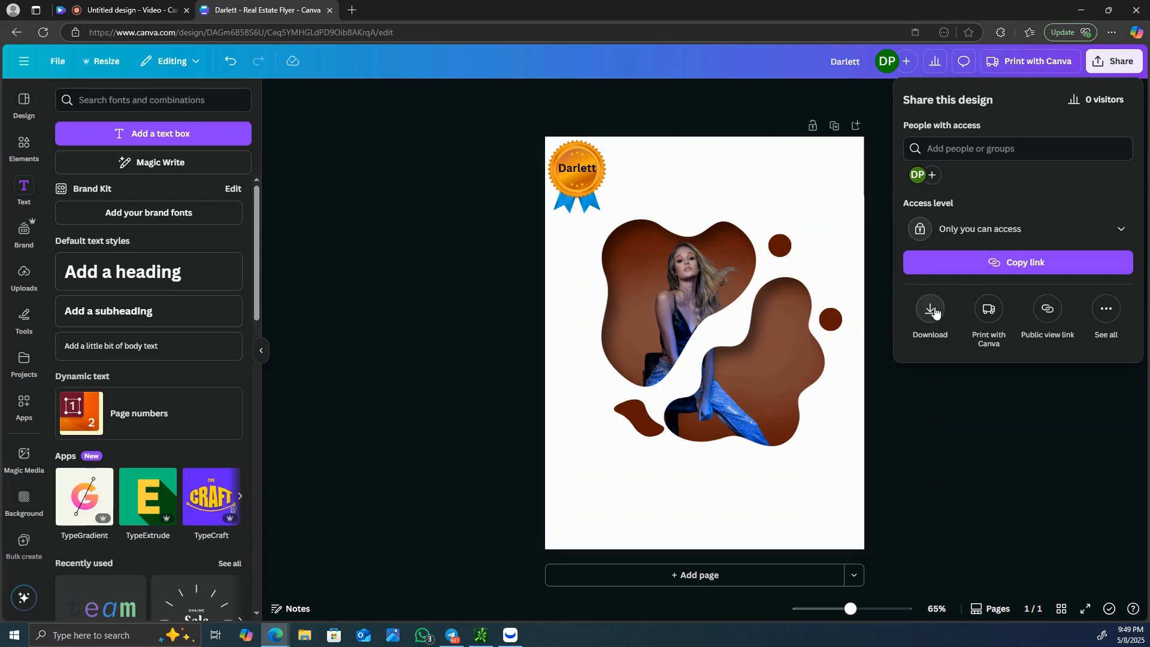
left_click(930, 310)
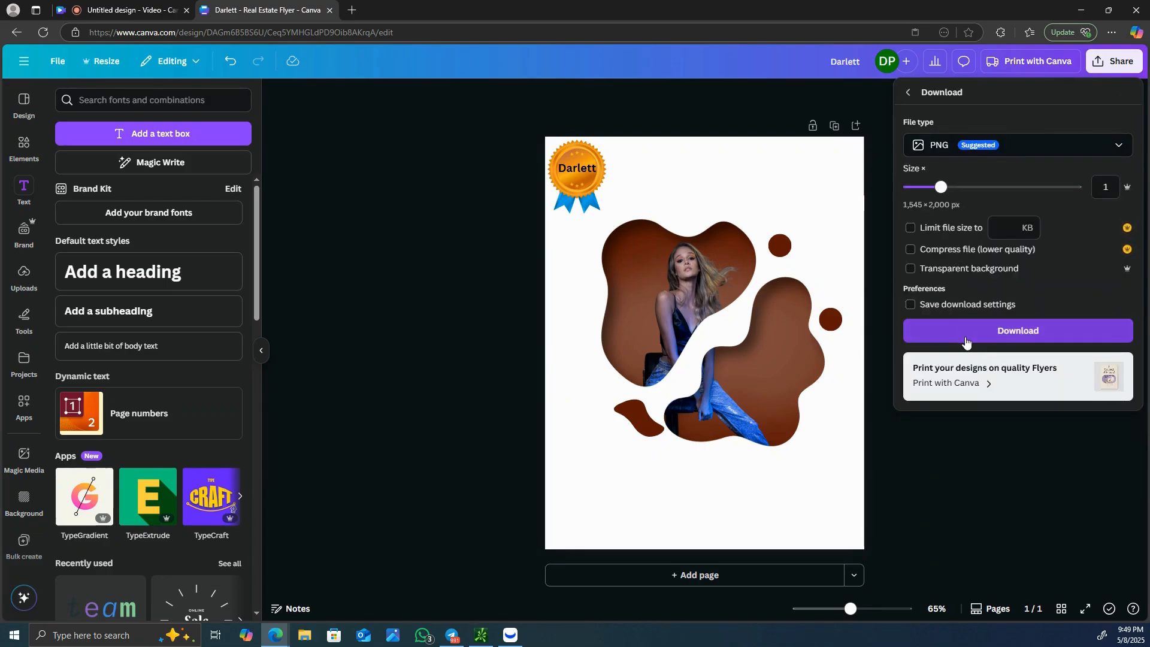
left_click(966, 339)
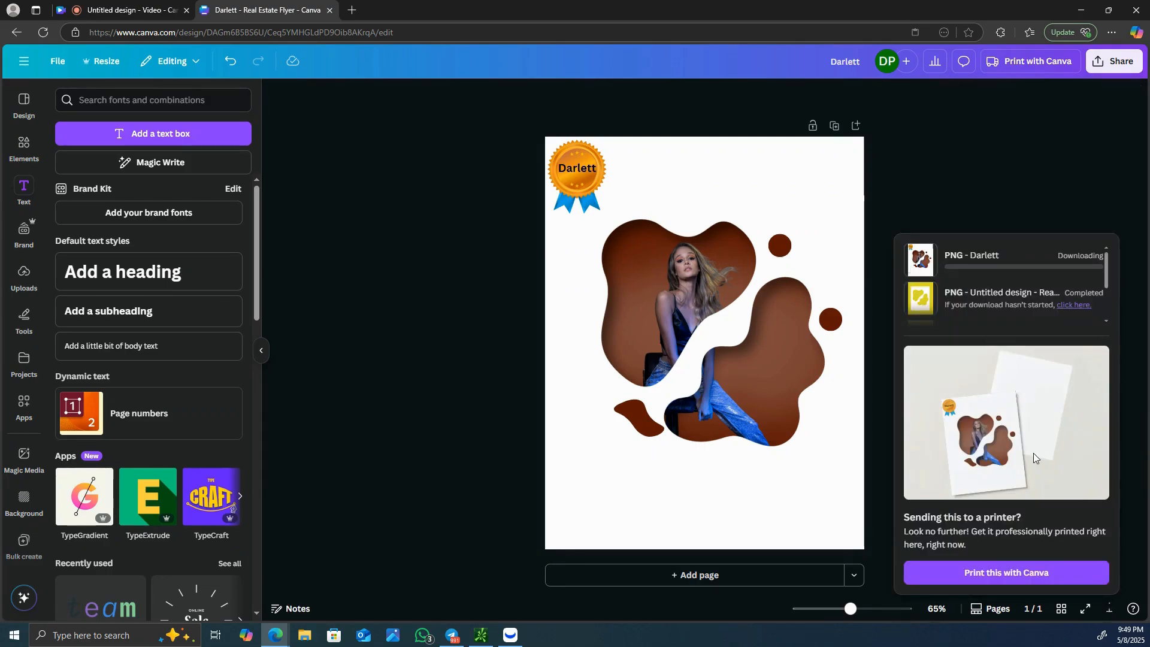